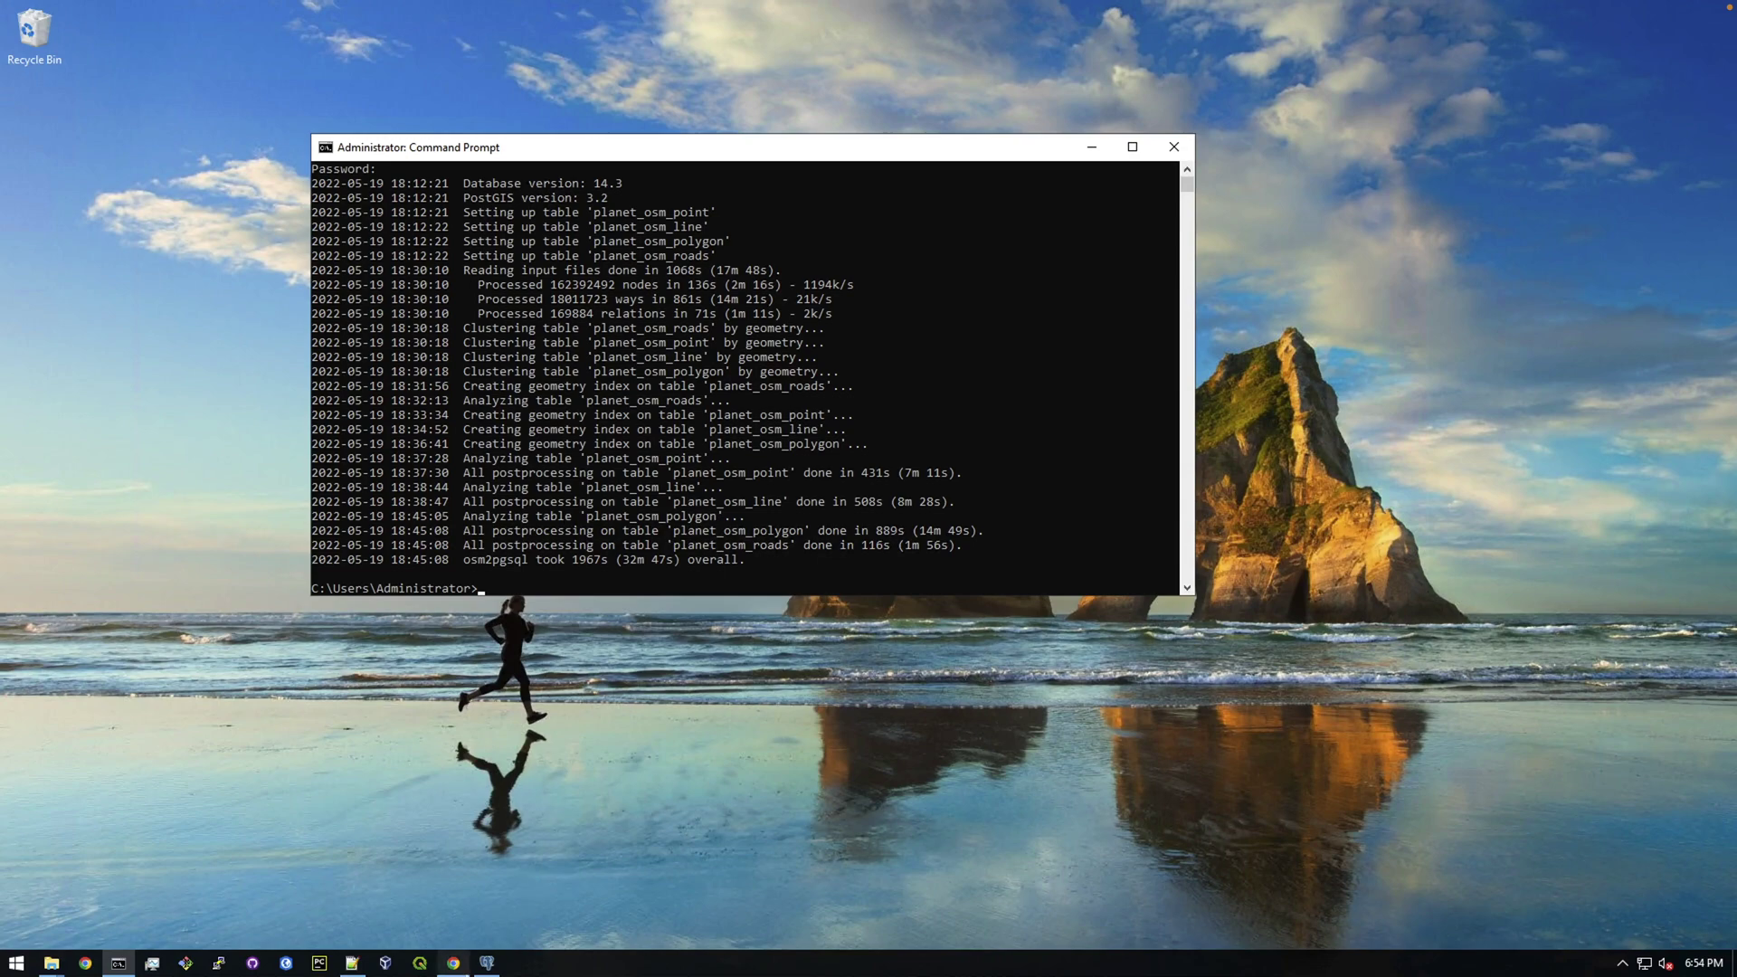
Switch from the finished osm2pgsql import to the pgAdmin 4 osm database dashboard.
{"action": "left_click", "coordinate": [487, 963]}
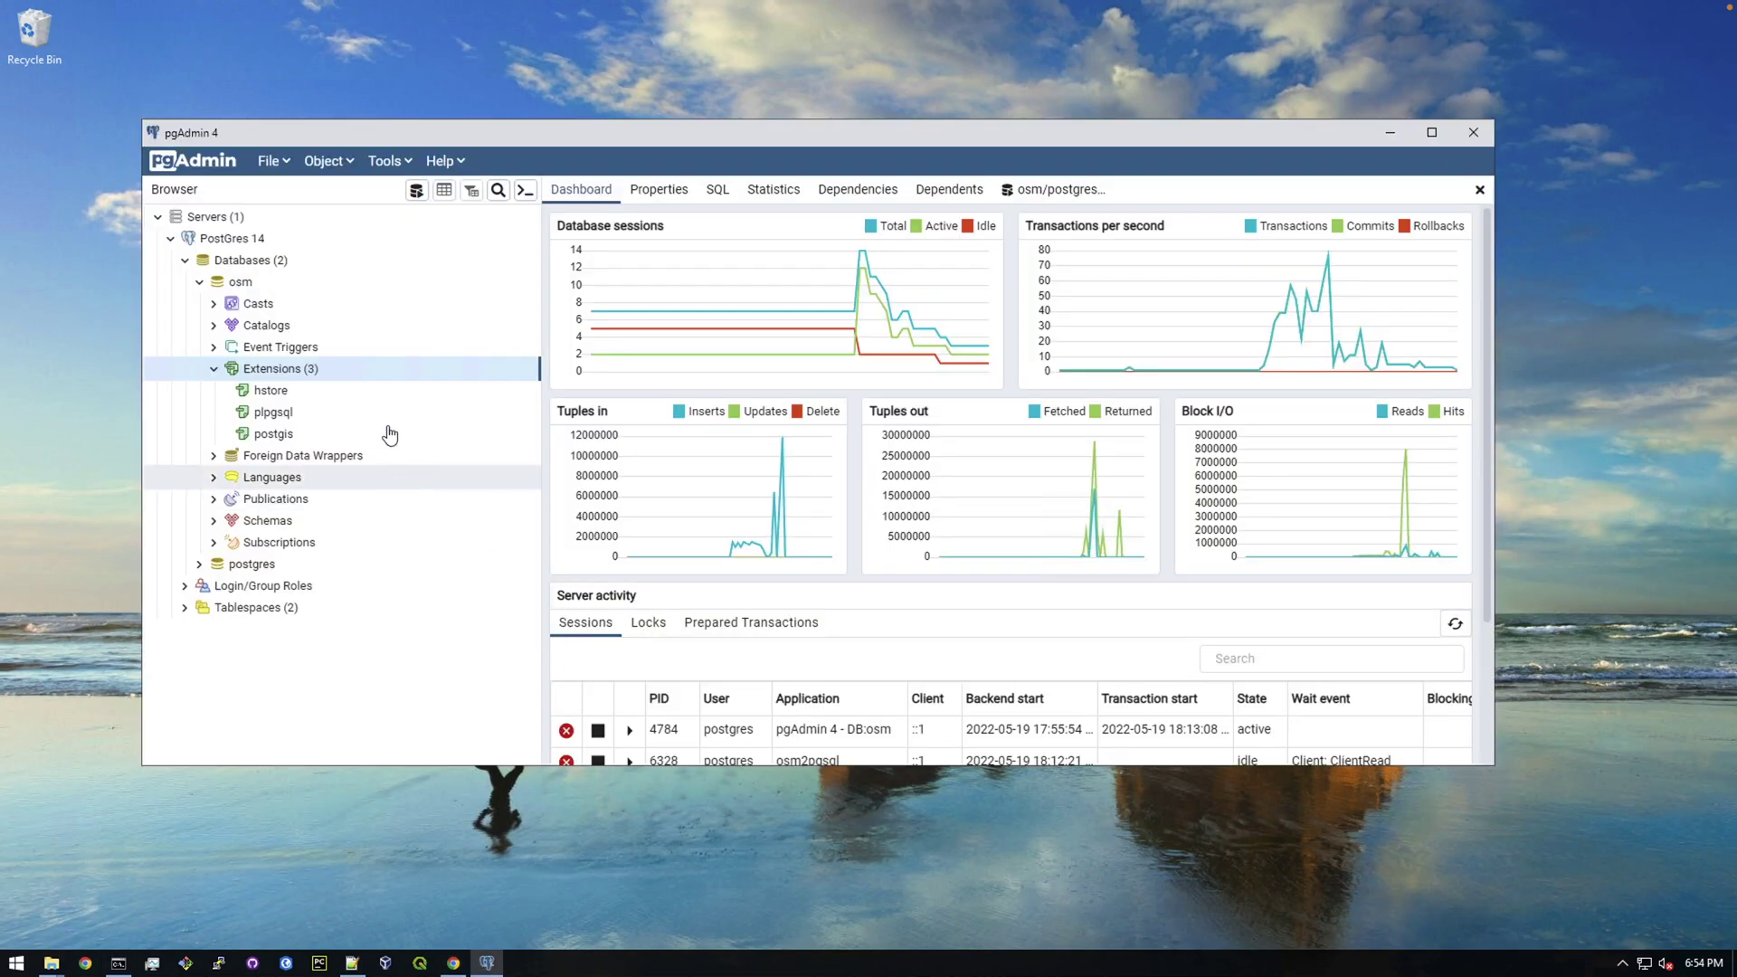
Refresh the osm database in the pgAdmin browser tree.
{"action": "left_click", "coordinate": [240, 282]}
{"action": "right_click", "coordinate": [256, 284]}
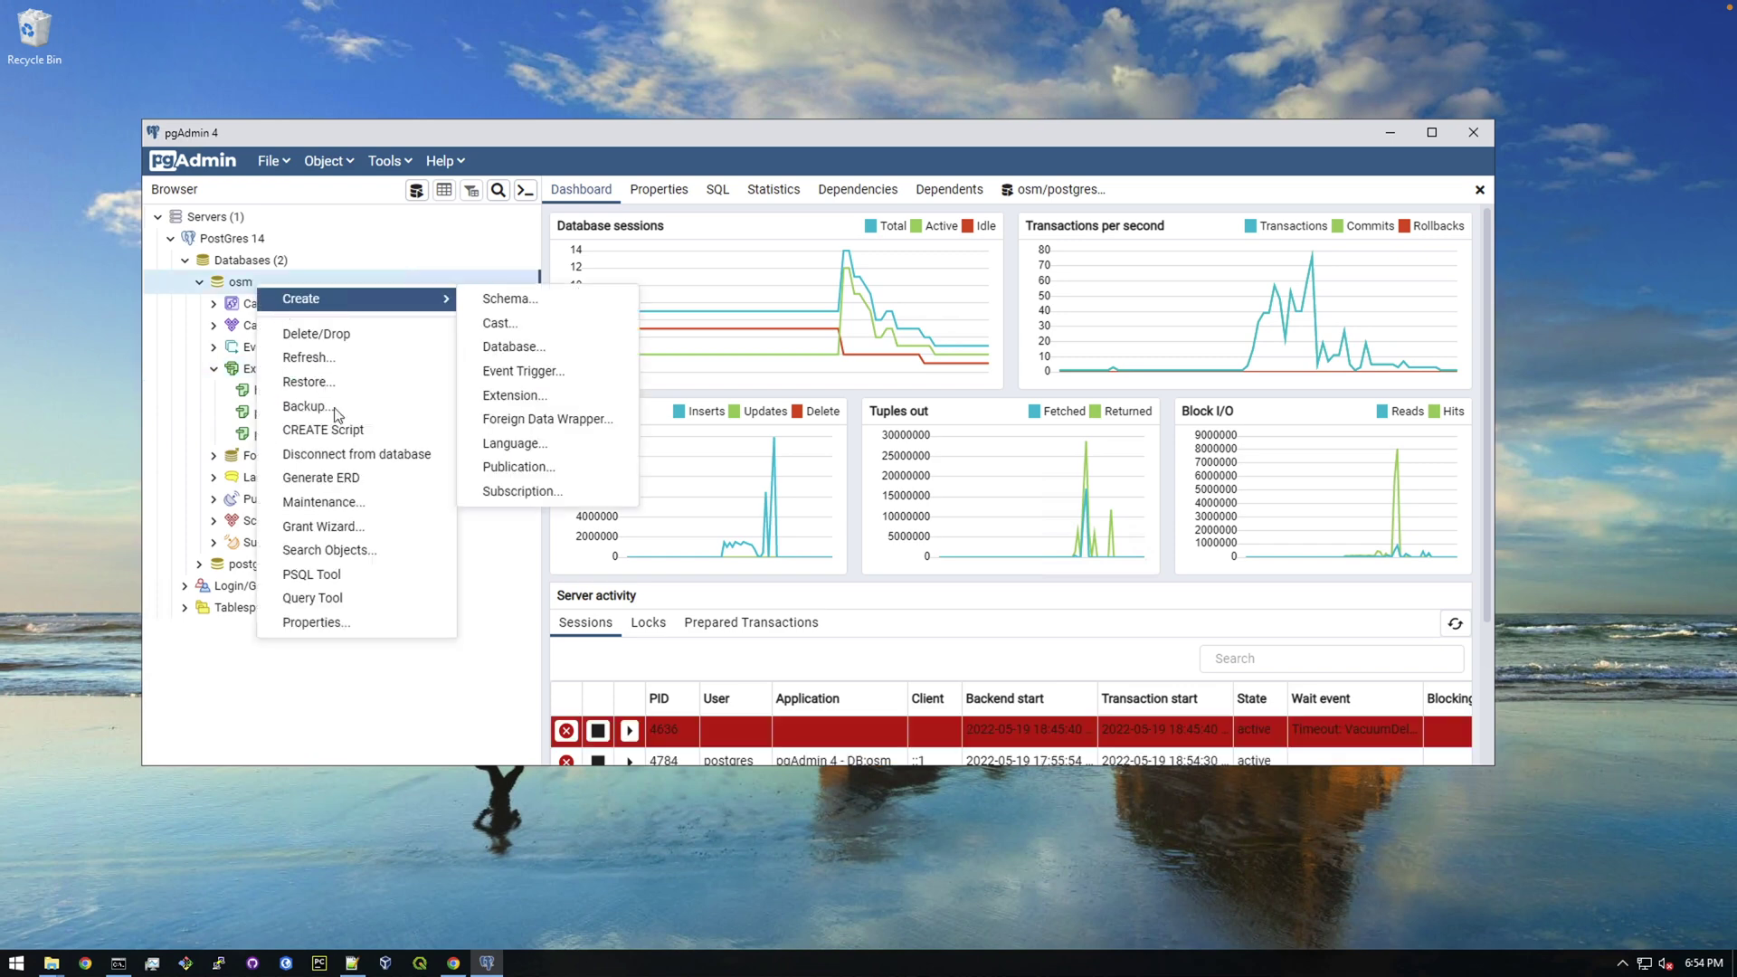
{"action": "left_click", "coordinate": [316, 359]}
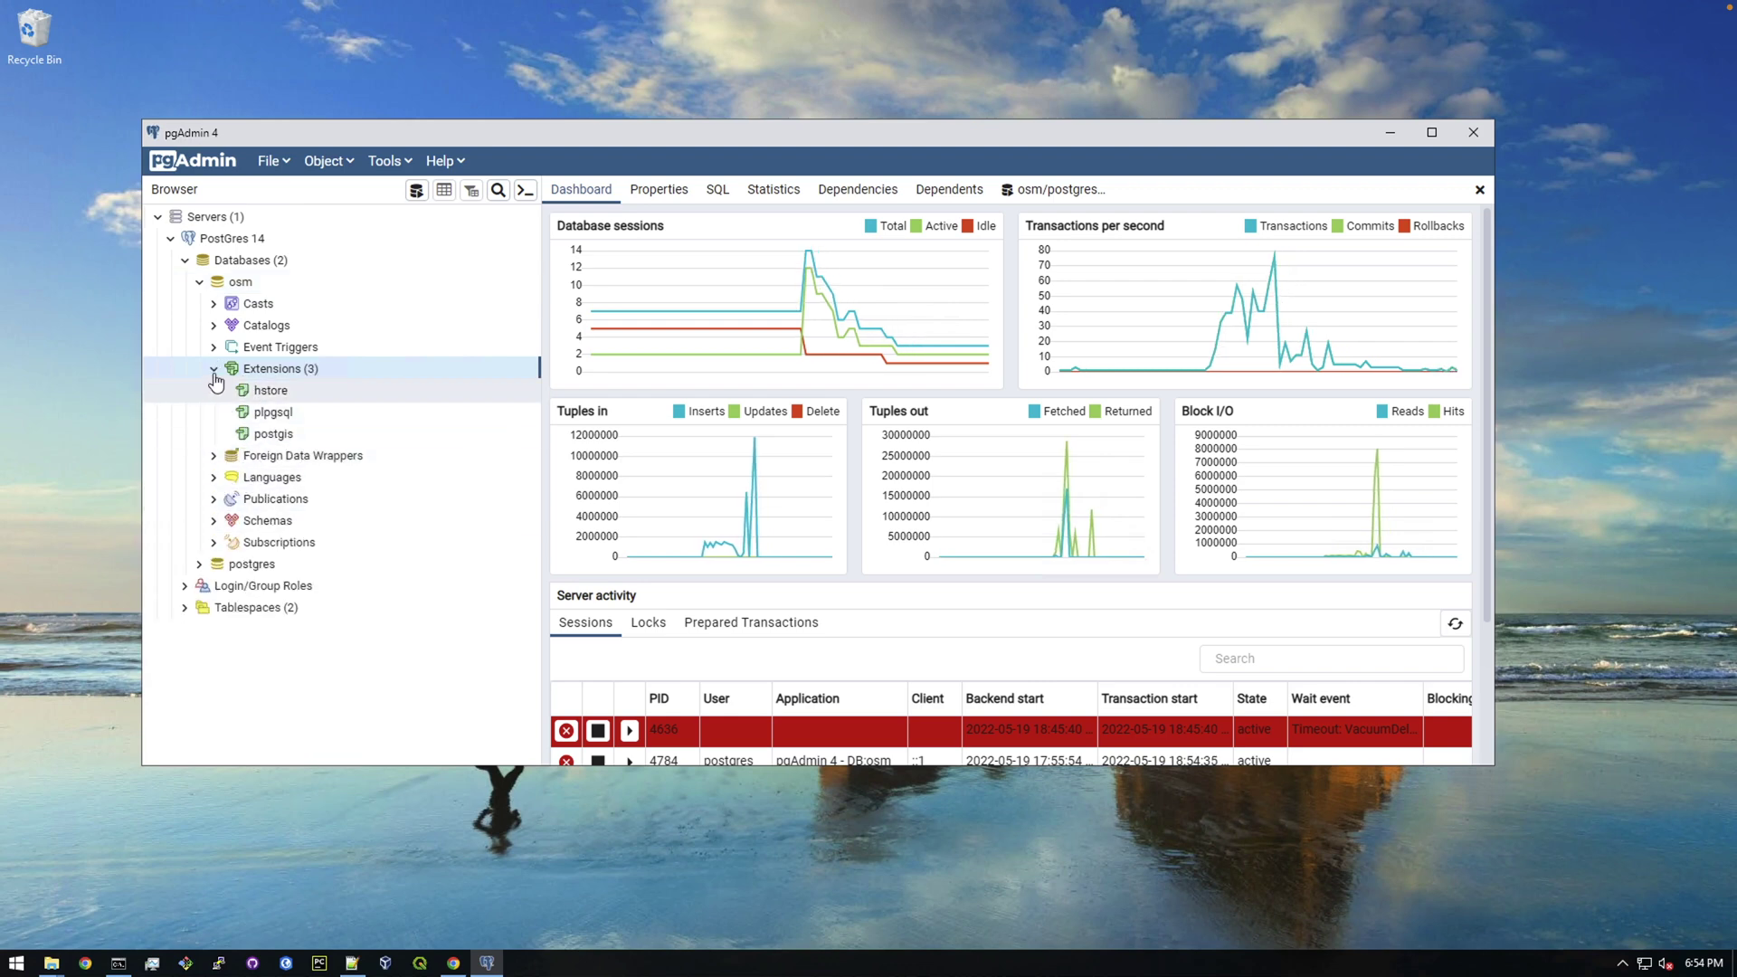
Collapse Extensions and expand Schemas > public > Tables to list the five imported tables.
{"action": "left_click", "coordinate": [214, 368]}
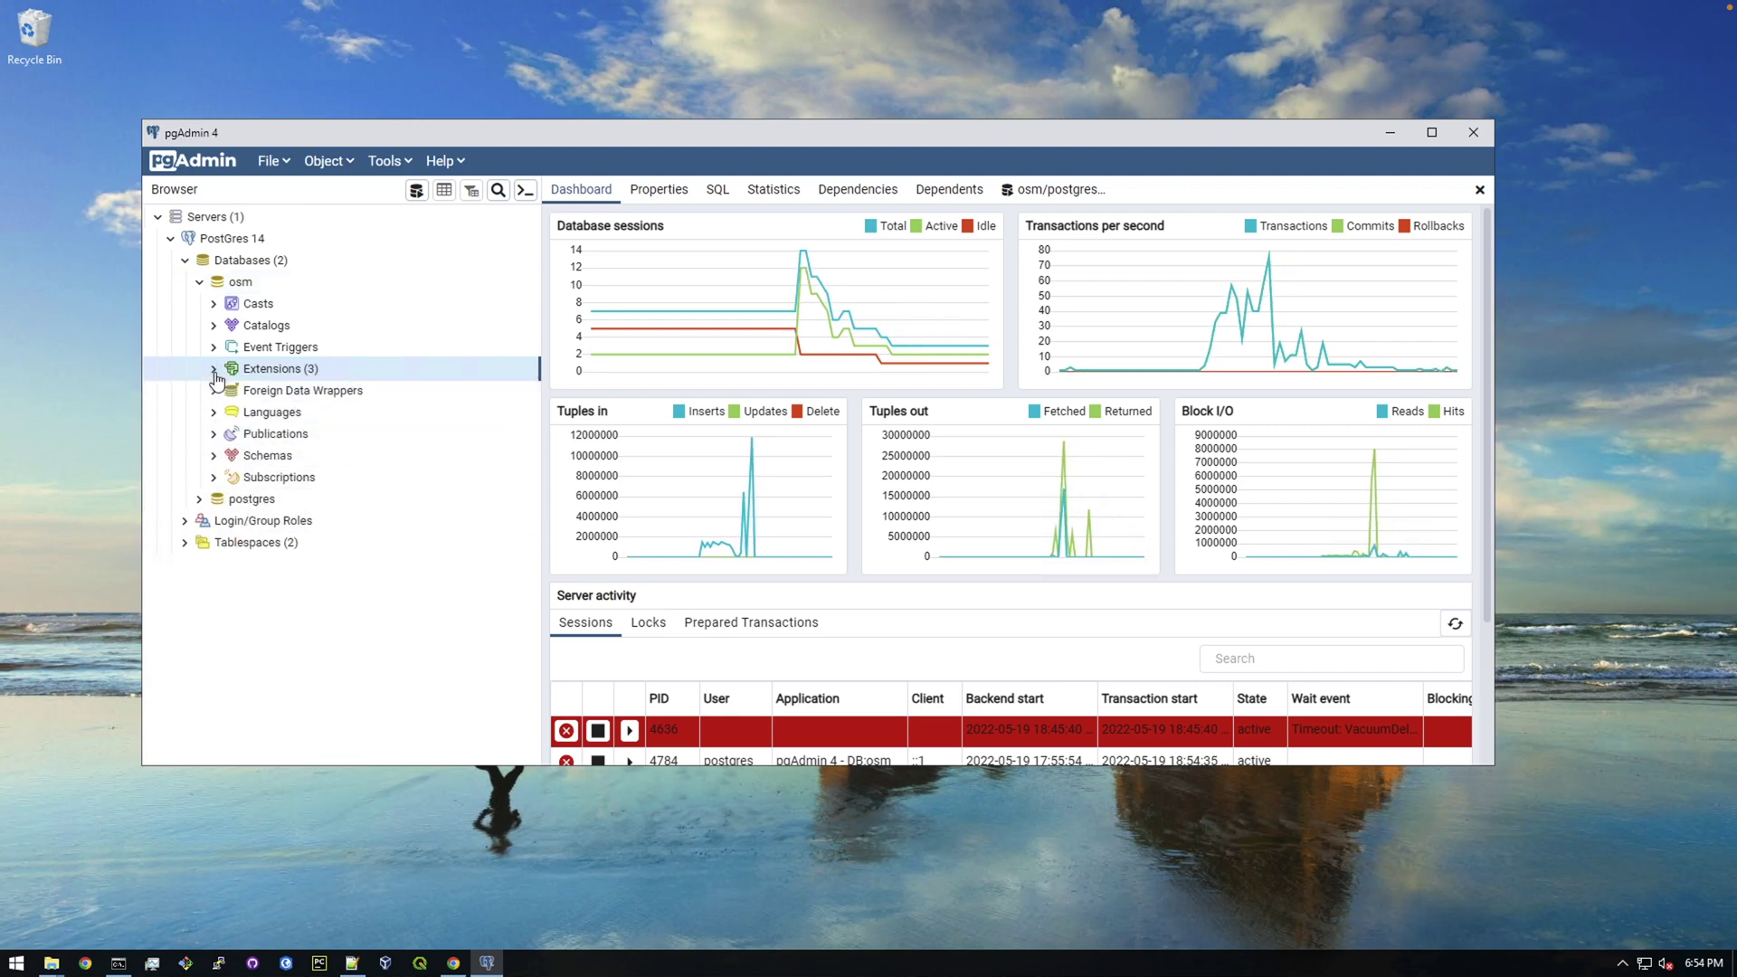
{"action": "left_click", "coordinate": [214, 456]}
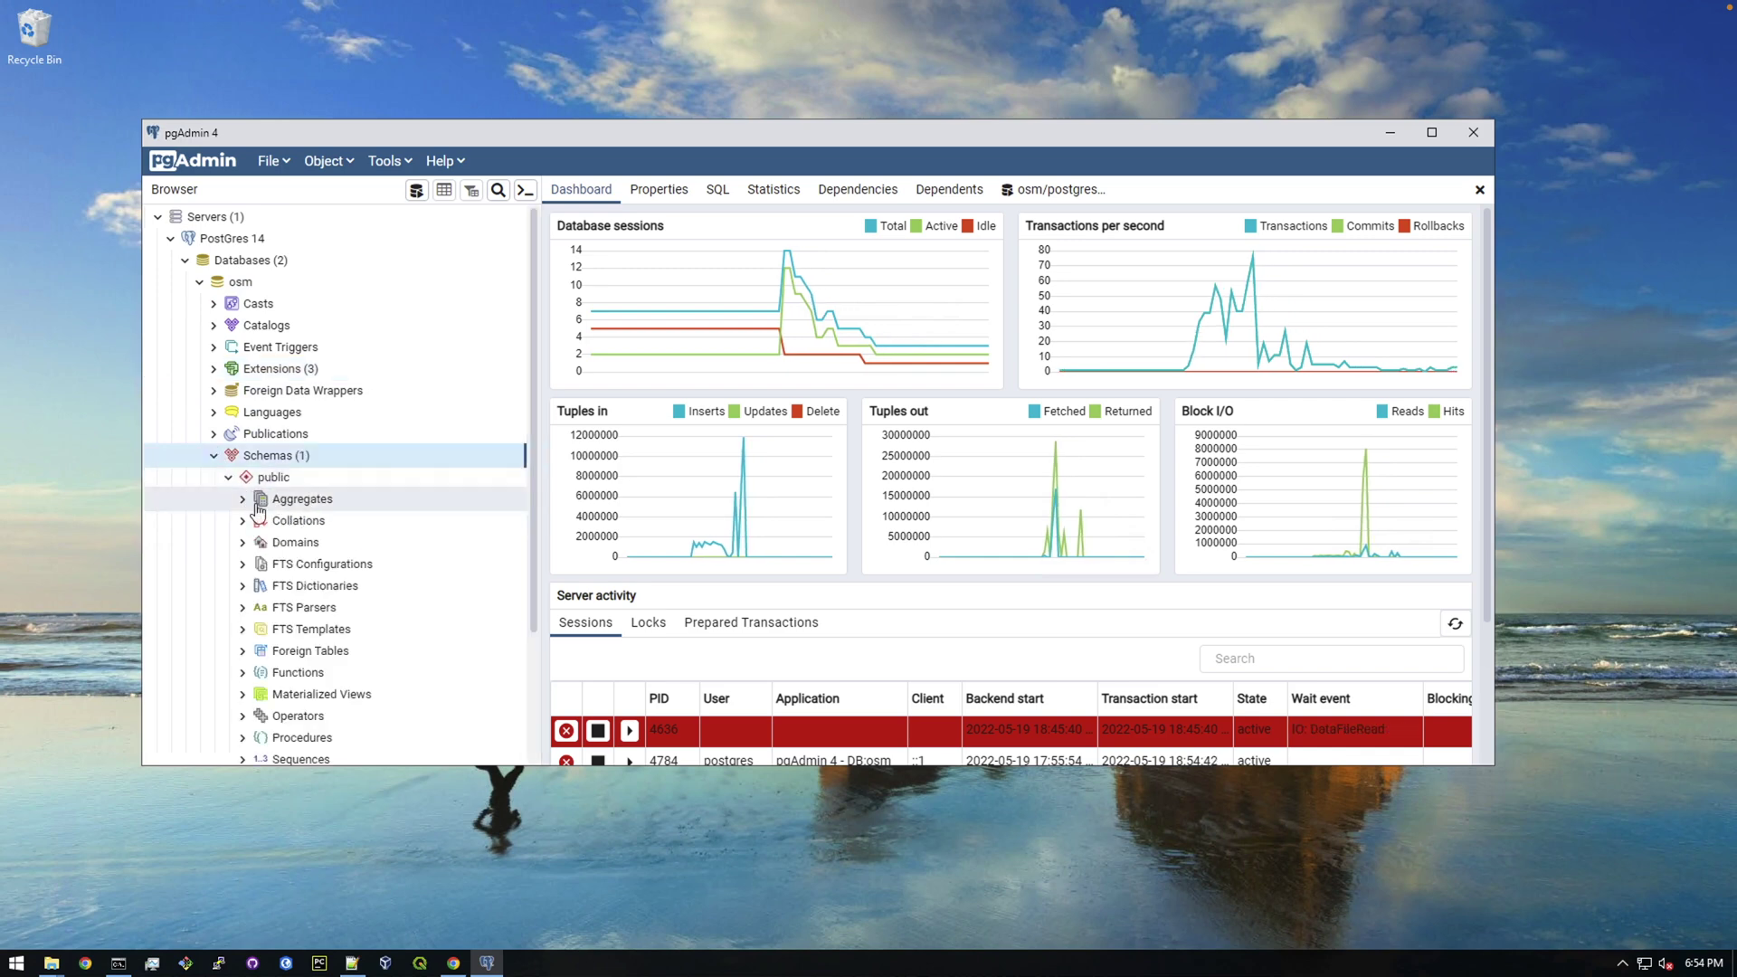
{"action": "scroll", "coordinate": [271, 542], "scroll_direction": "down", "scroll_amount": 3}
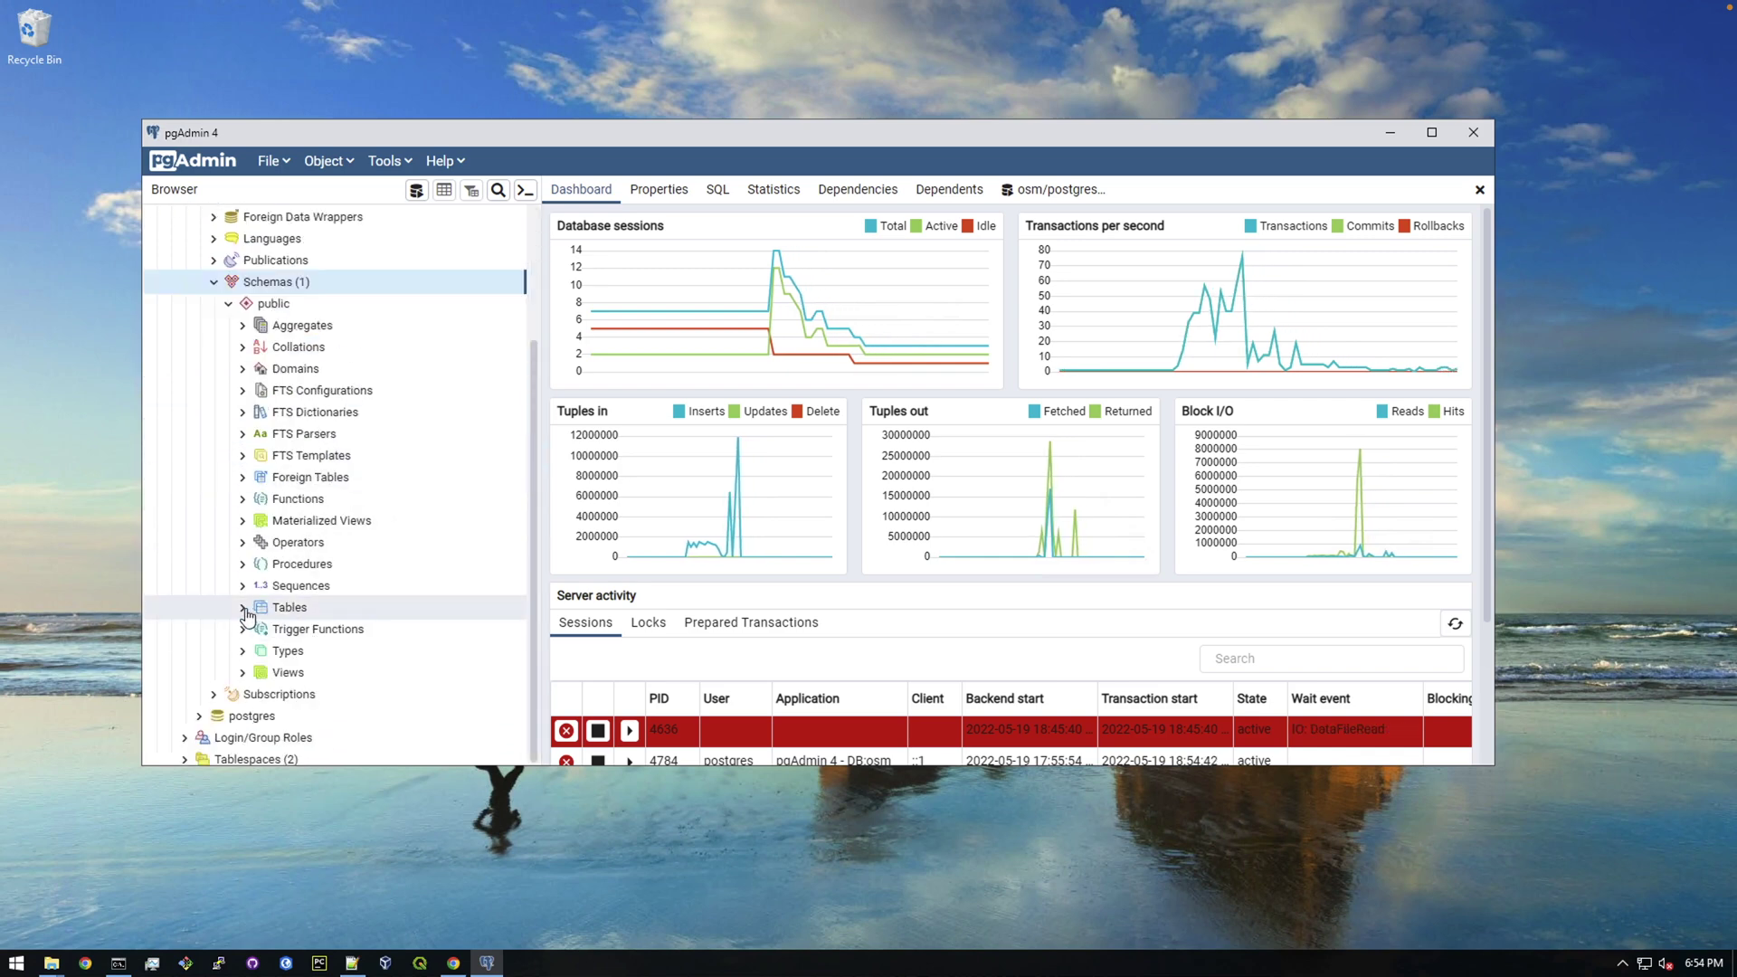
{"action": "left_click", "coordinate": [269, 614]}
{"action": "scroll", "coordinate": [357, 638], "scroll_direction": "down", "scroll_amount": 1}
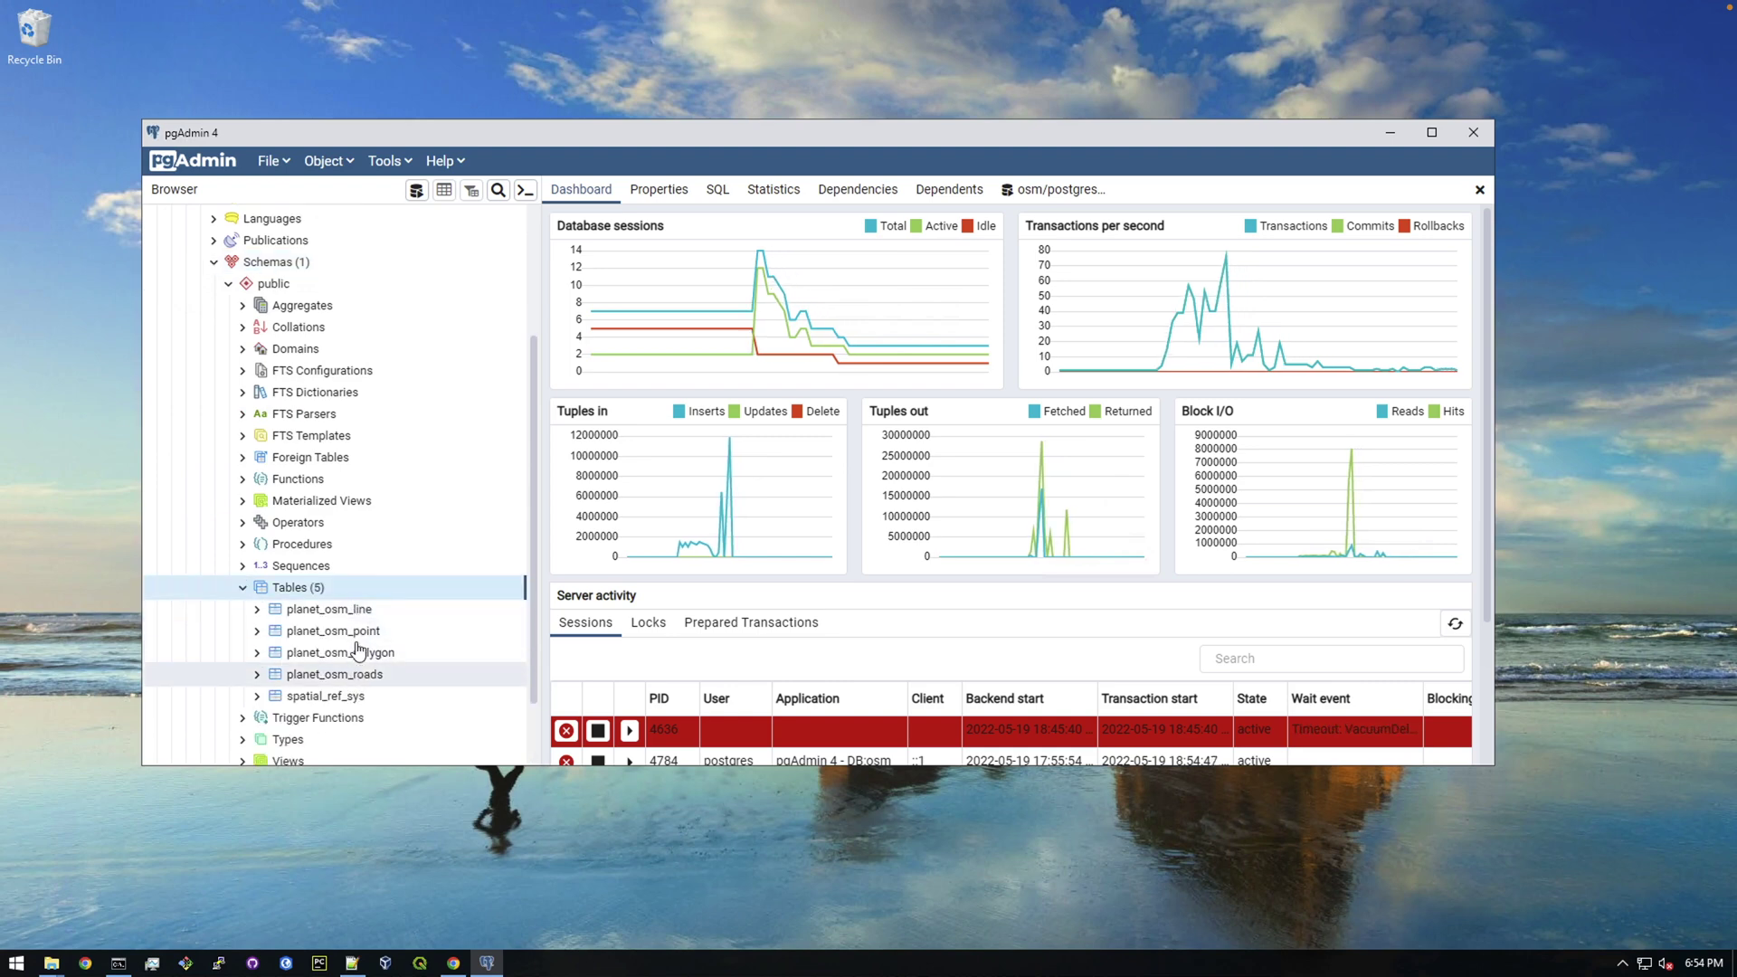
{"action": "scroll", "coordinate": [359, 601], "scroll_direction": "up", "scroll_amount": 1}
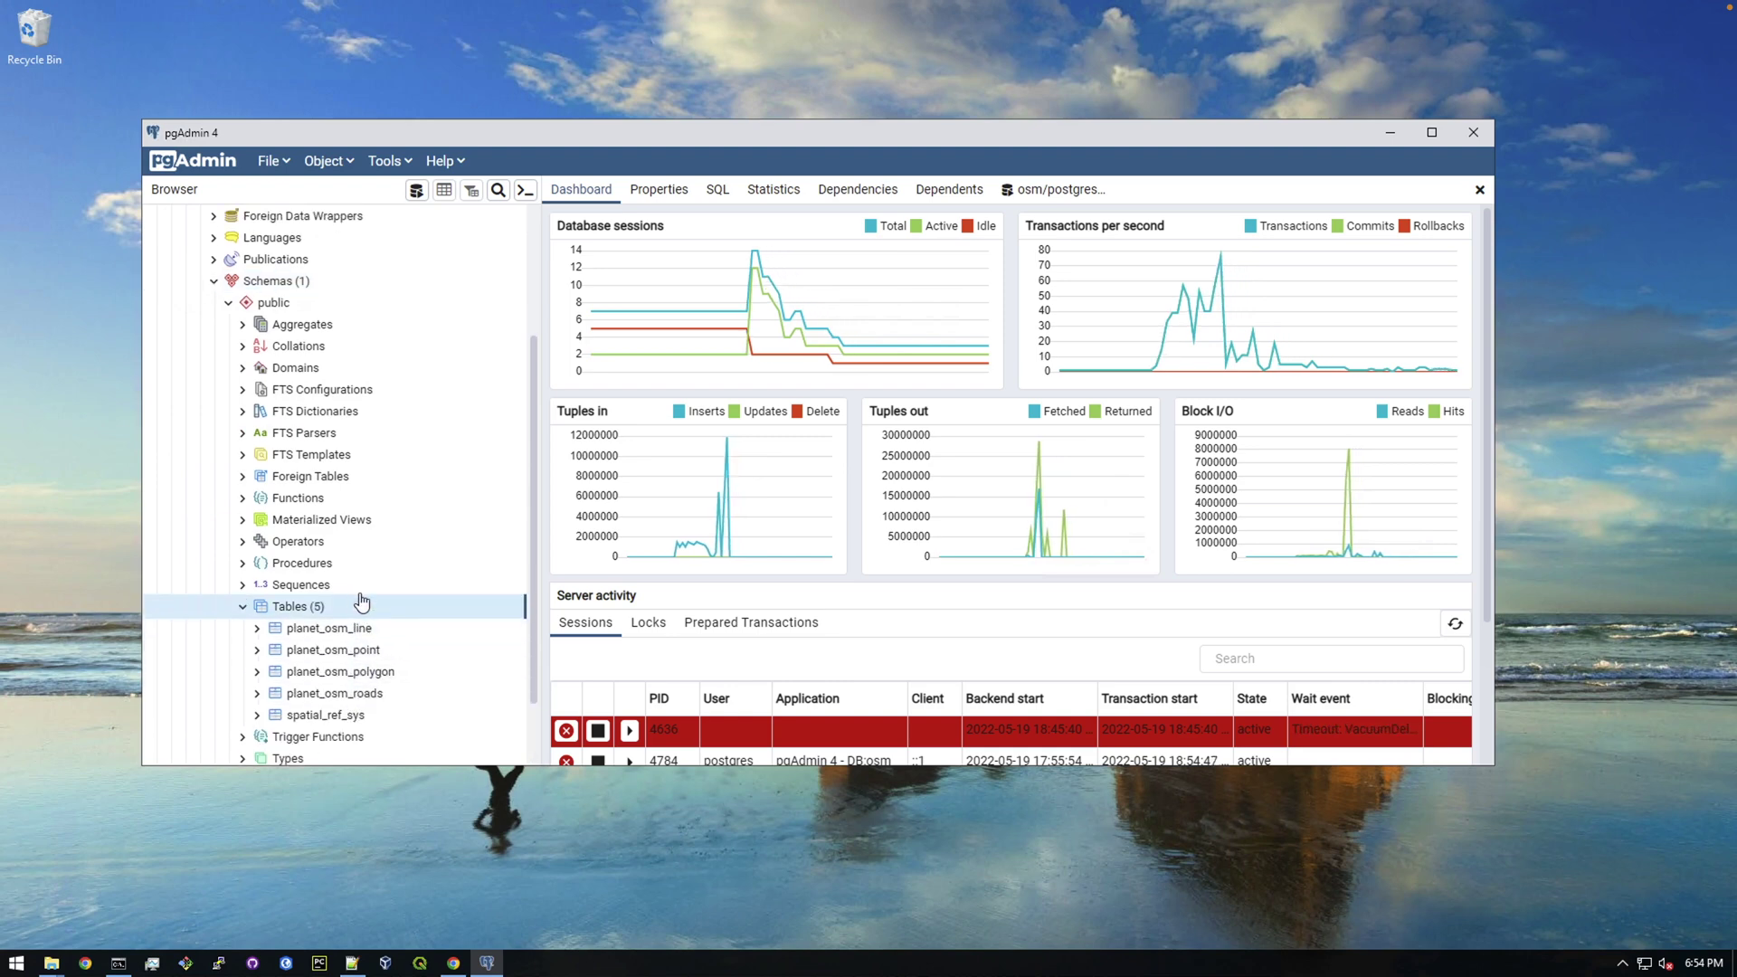
{"action": "right_click", "coordinate": [397, 657]}
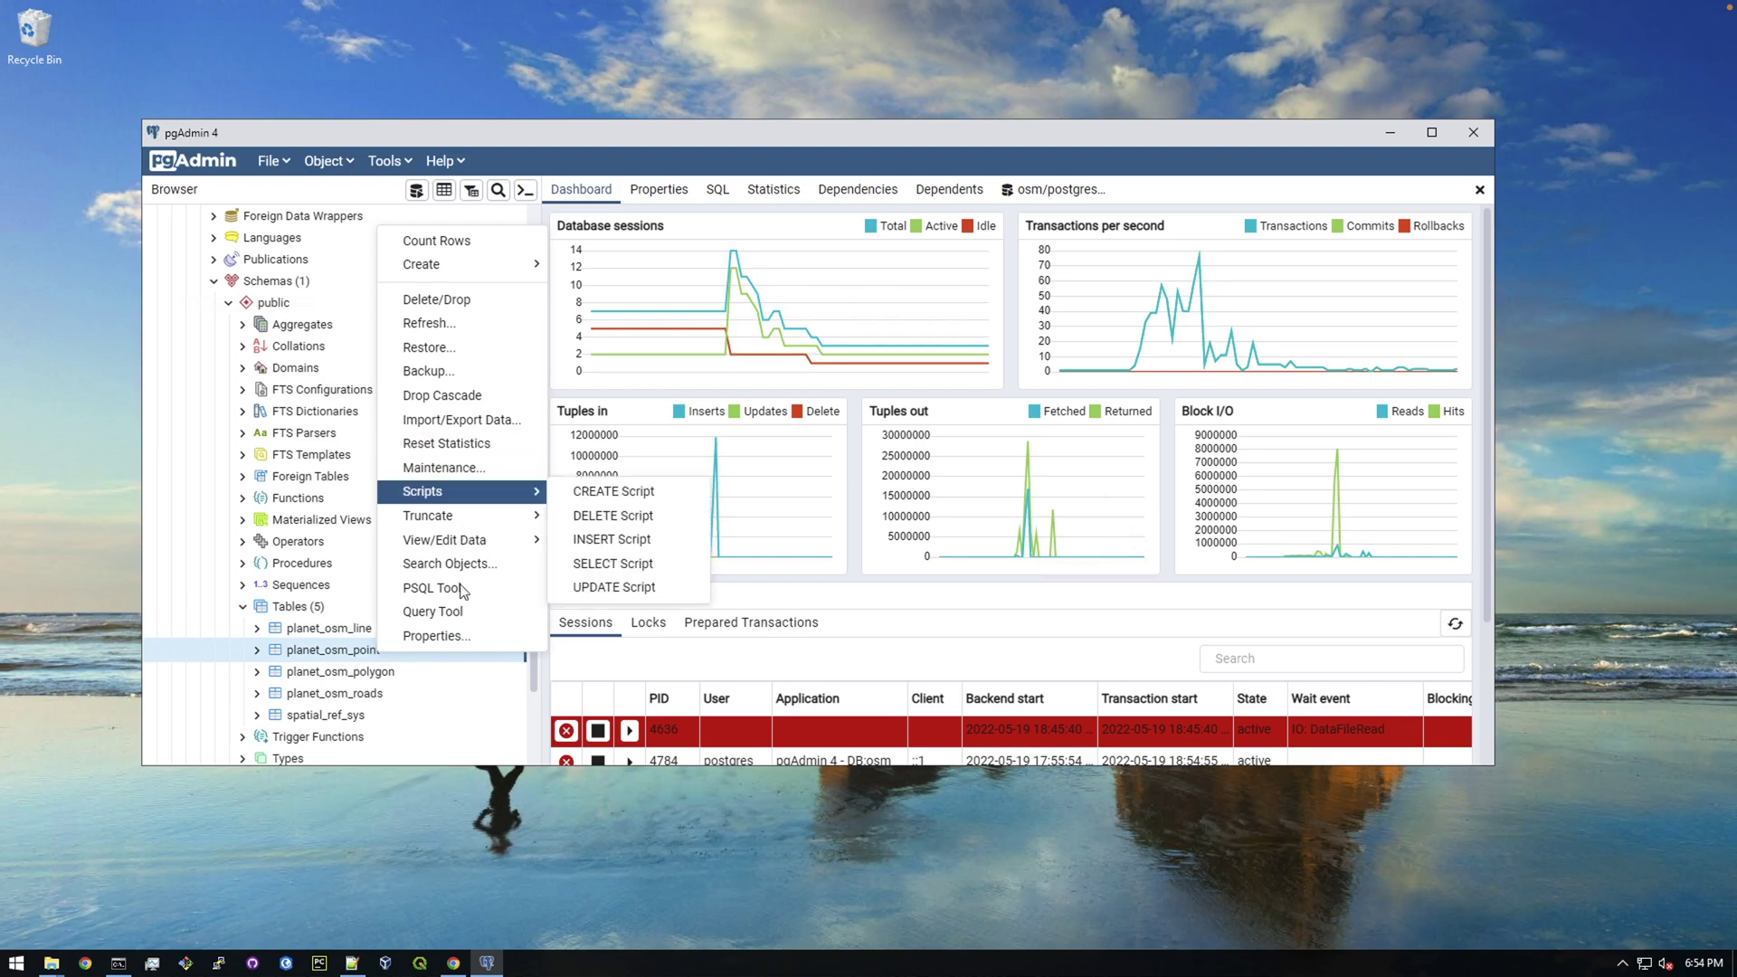
Run select * from public.planet_osm_point limit 100 in a new Query Tool tab.
{"action": "left_click", "coordinate": [477, 620]}
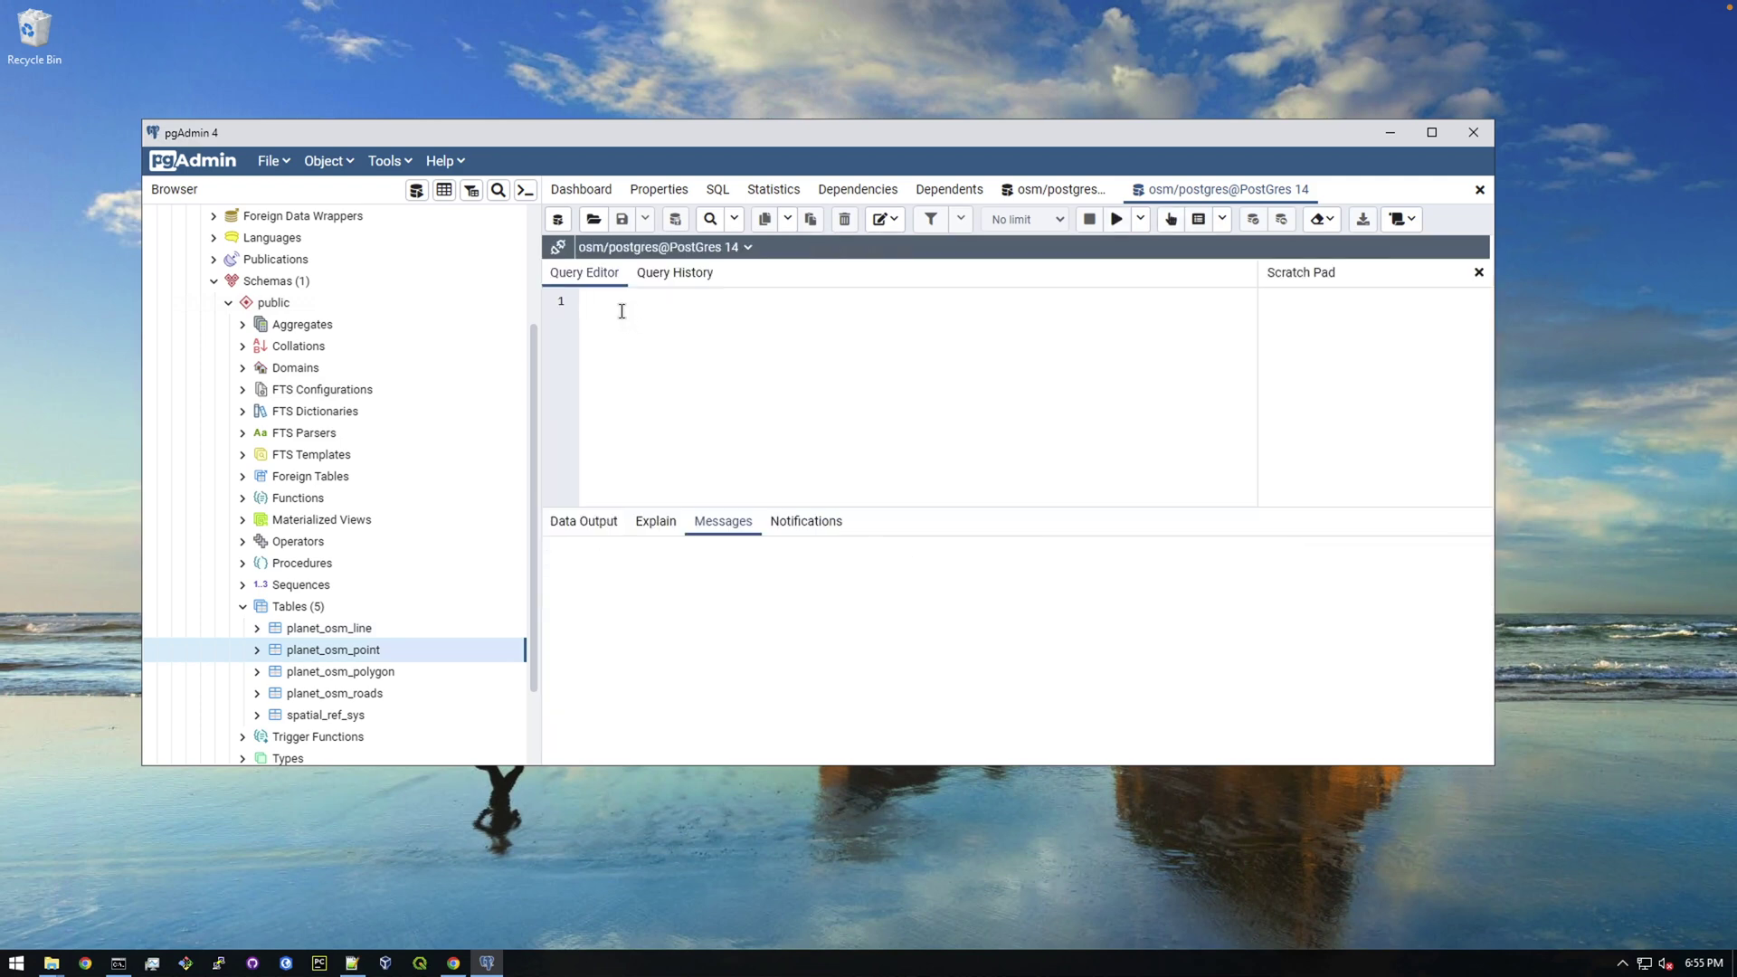
{"action": "type", "text": "select * from public.planet_osm"}
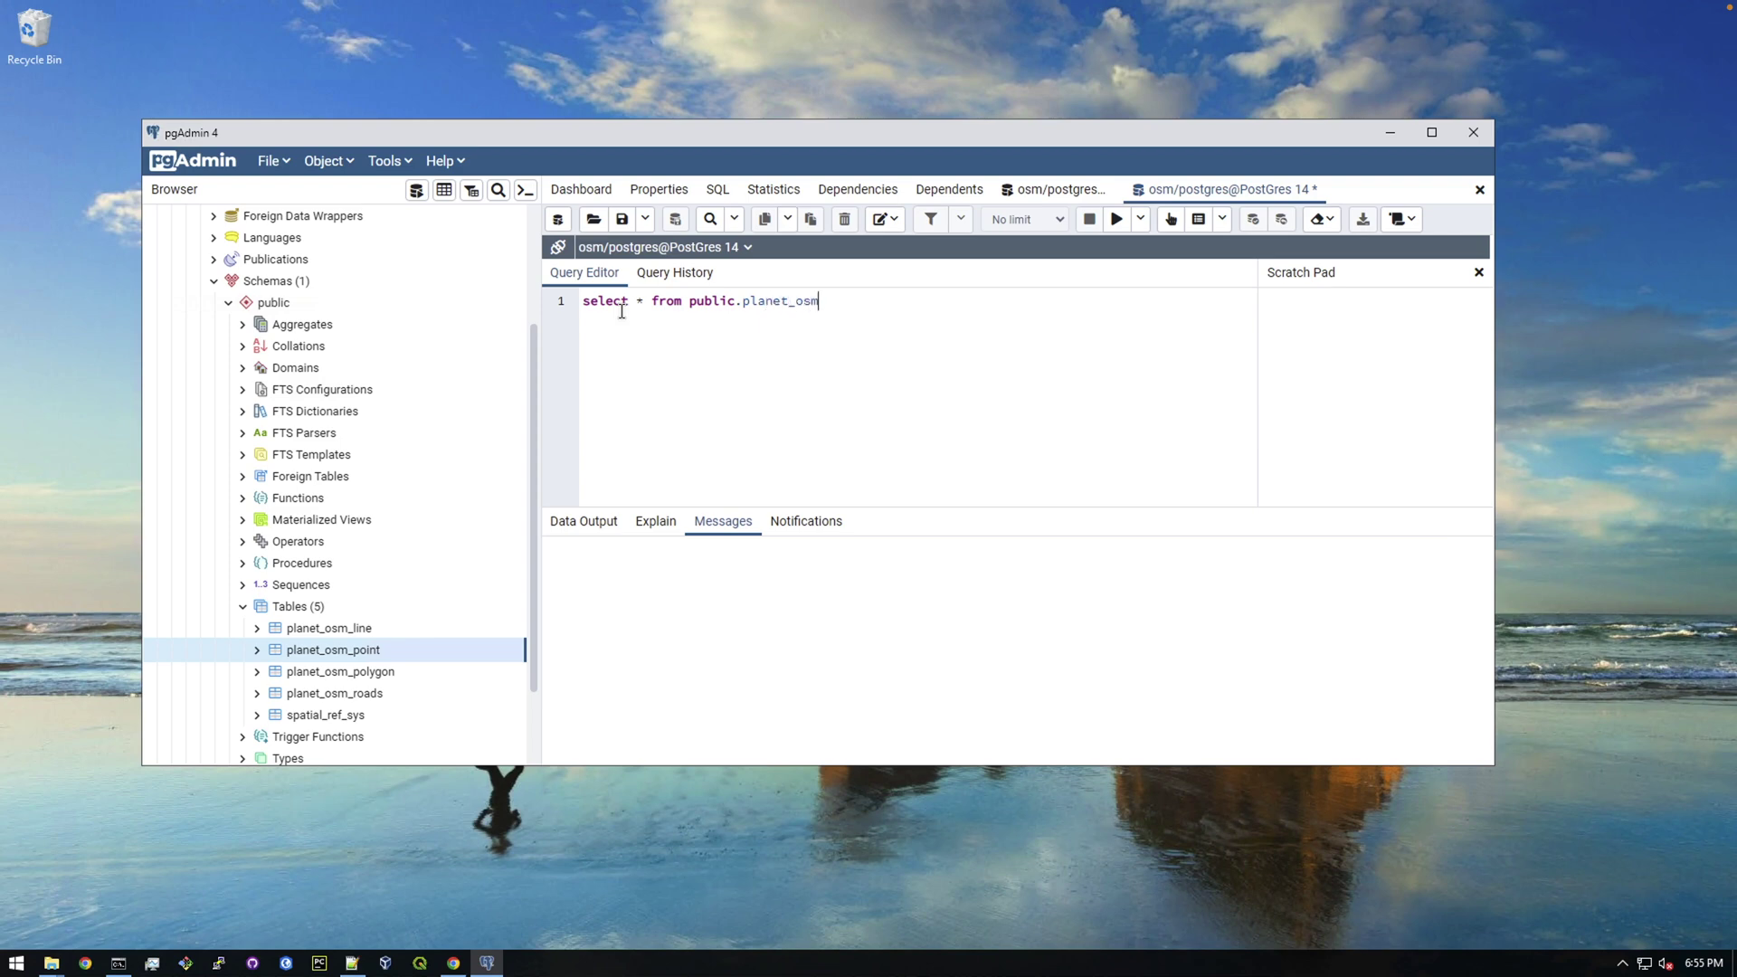
{"action": "type", "text": "int limit 100"}
{"action": "left_click", "coordinate": [1117, 219]}
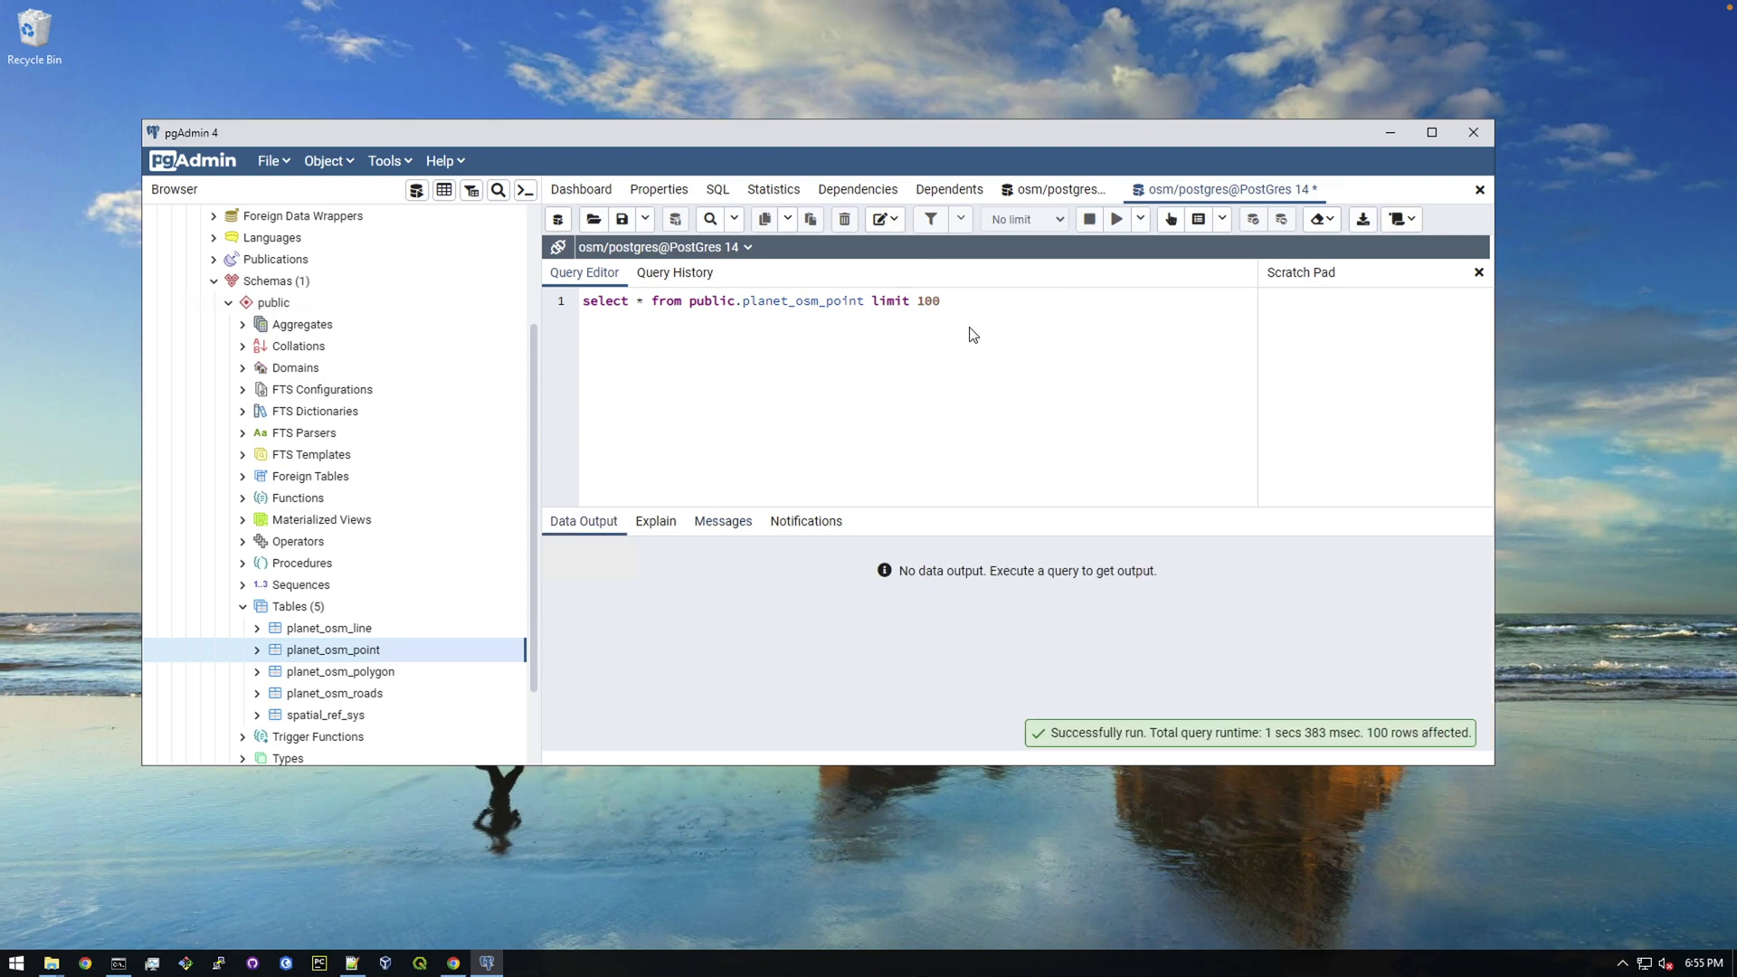
{"action": "left_click", "coordinate": [663, 528]}
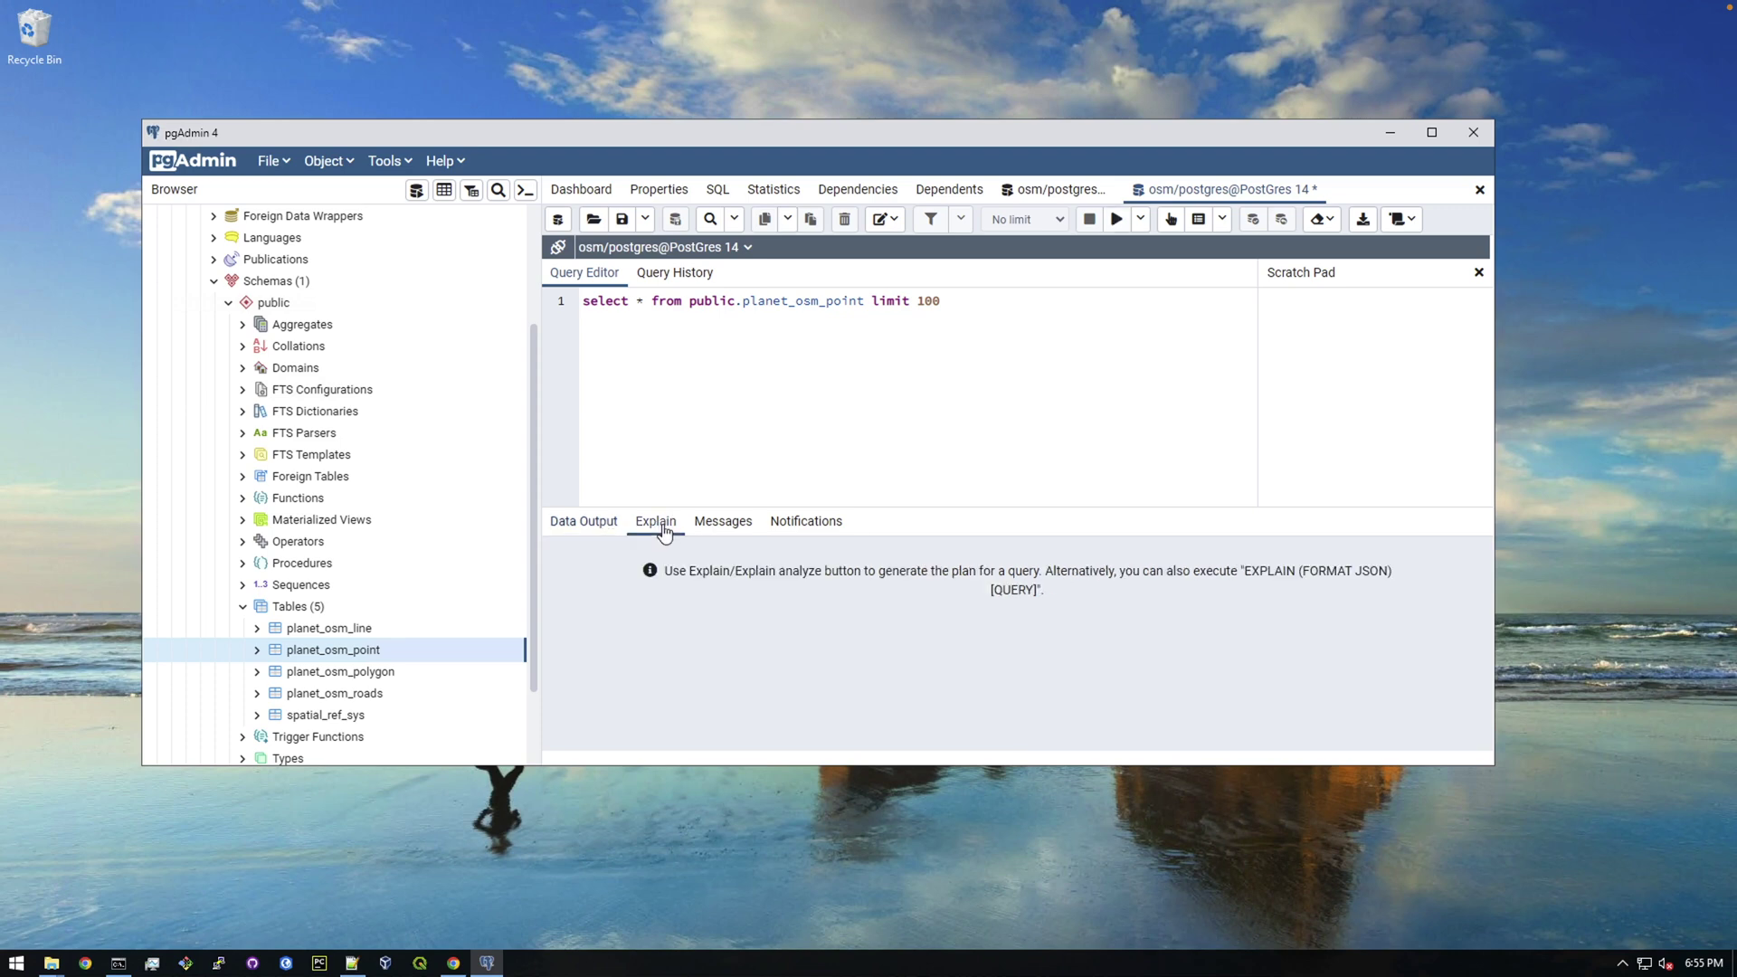
Browse the 100 Data Output rows, scrolling across the columns to the way geometry and back.
{"action": "left_click", "coordinate": [584, 523]}
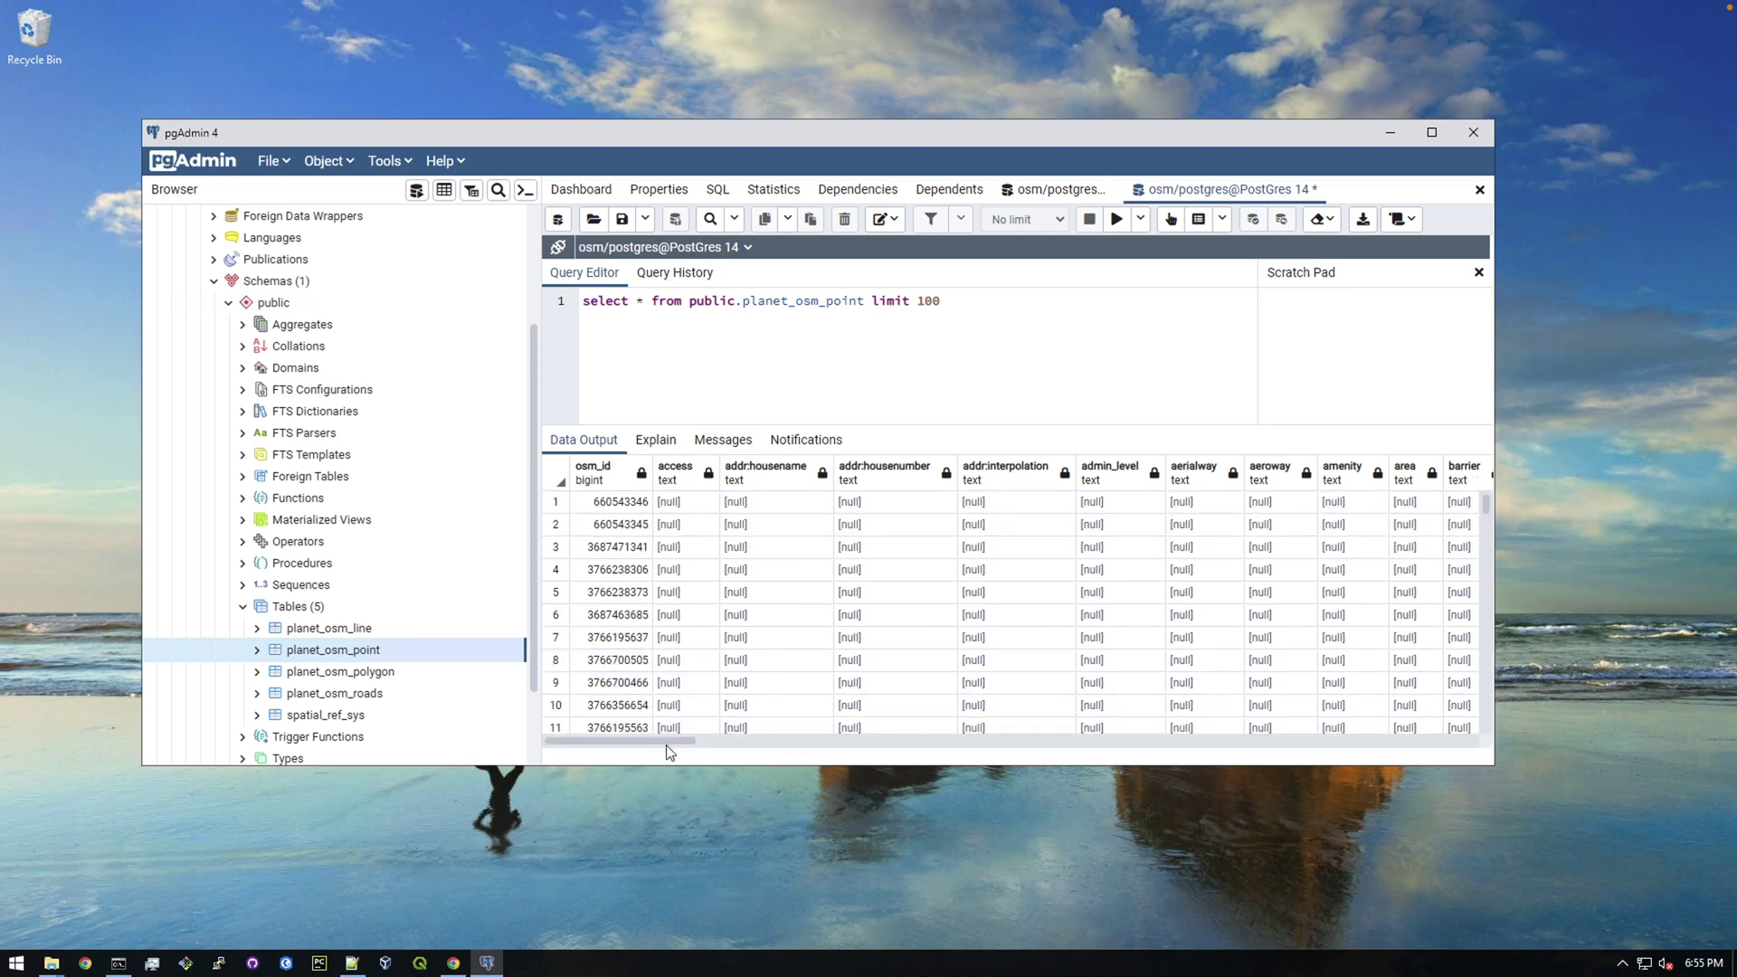
{"action": "mouse_move", "coordinate": [671, 747]}
{"action": "left_mouse_down"}
{"action": "mouse_move", "coordinate": [699, 747]}
{"action": "mouse_move", "coordinate": [643, 749]}
{"action": "left_mouse_up"}
{"action": "left_click", "coordinate": [616, 570]}
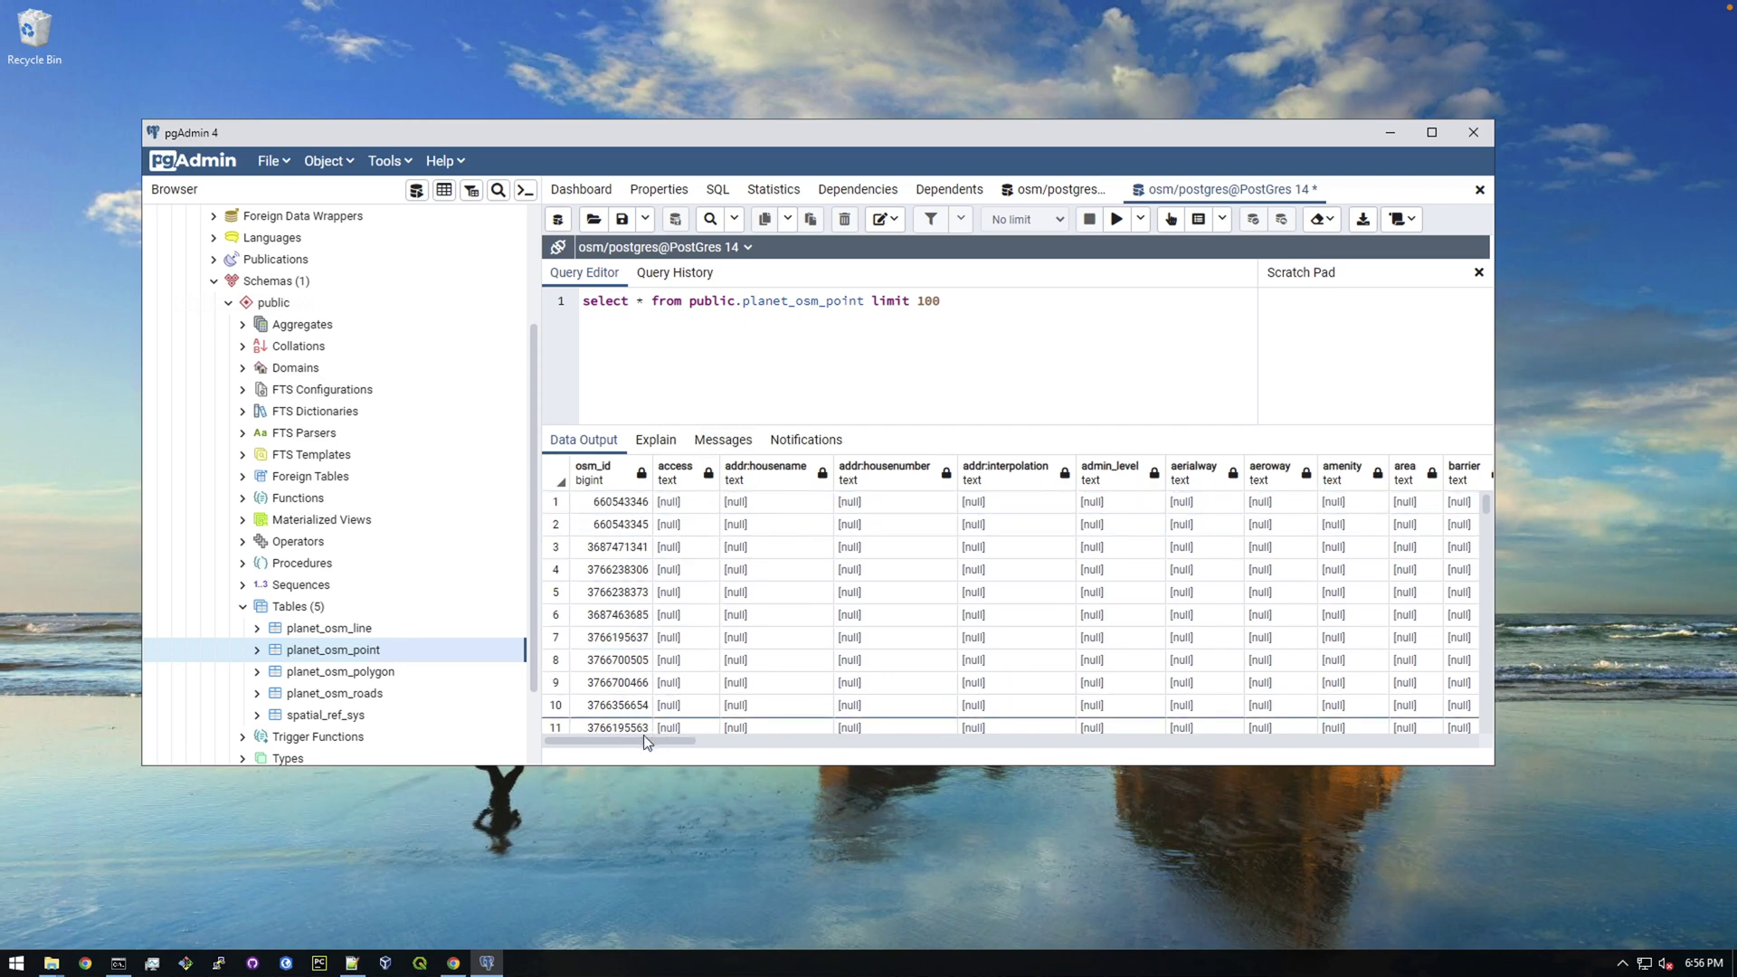
{"action": "left_click_drag", "start_coordinate": [646, 749], "coordinate": [1157, 753]}
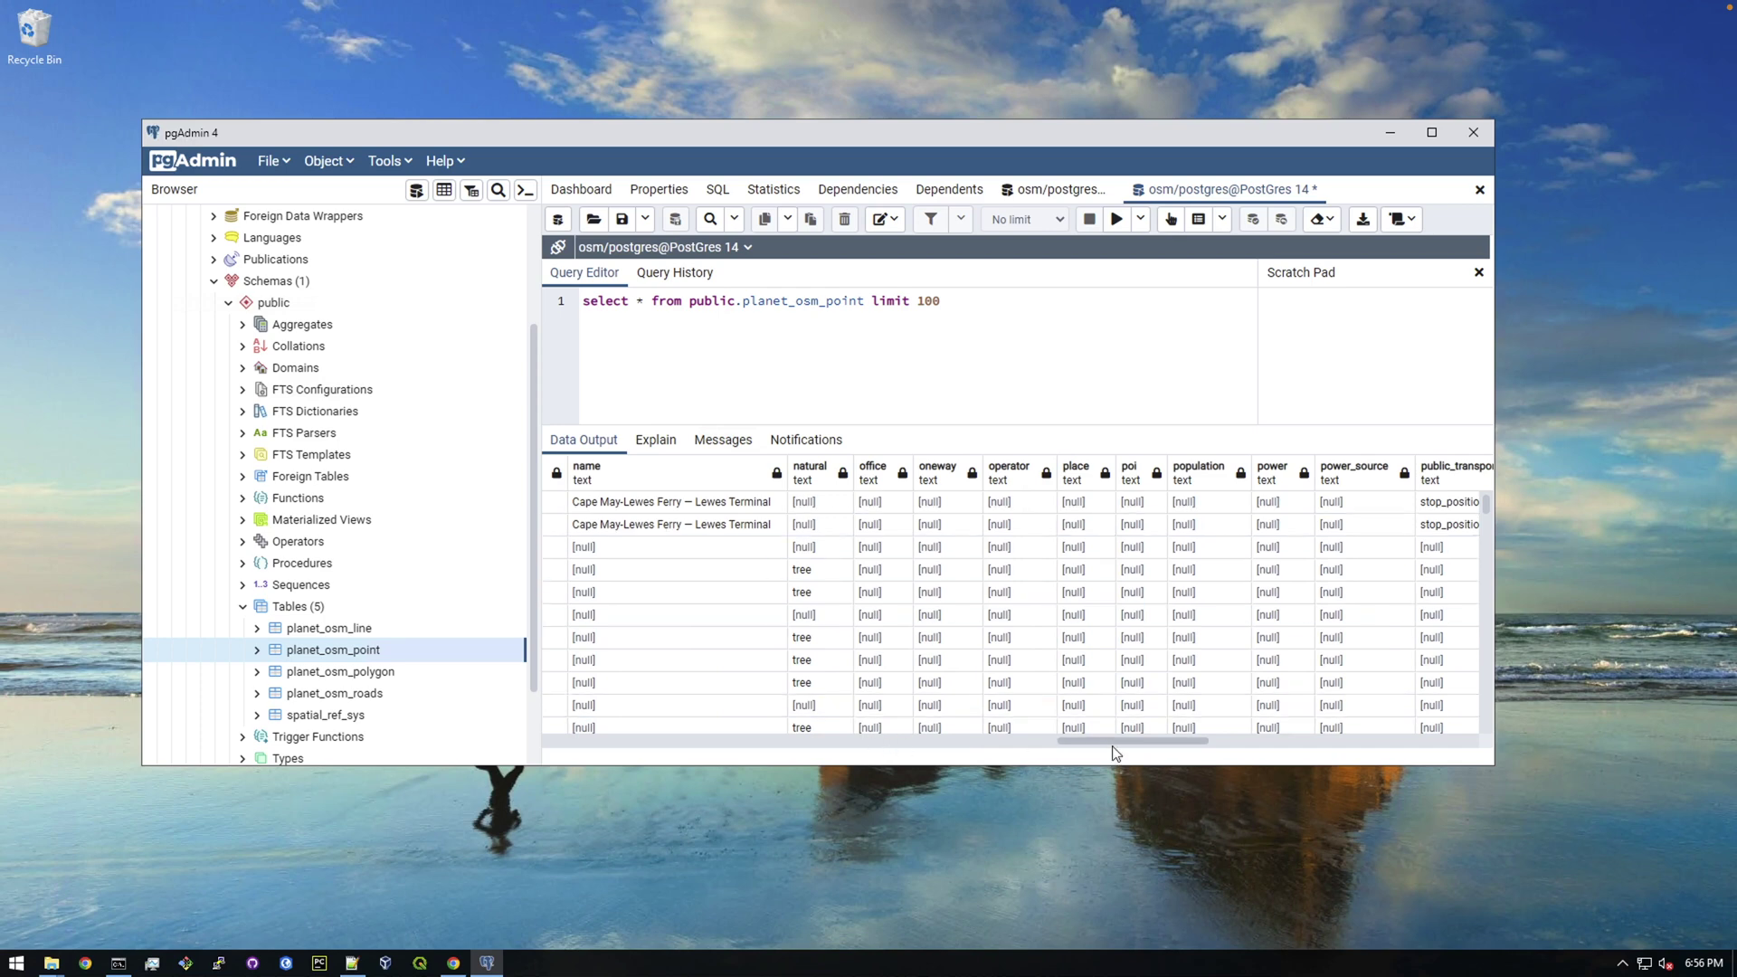
{"action": "left_click_drag", "start_coordinate": [1110, 754], "coordinate": [1399, 734]}
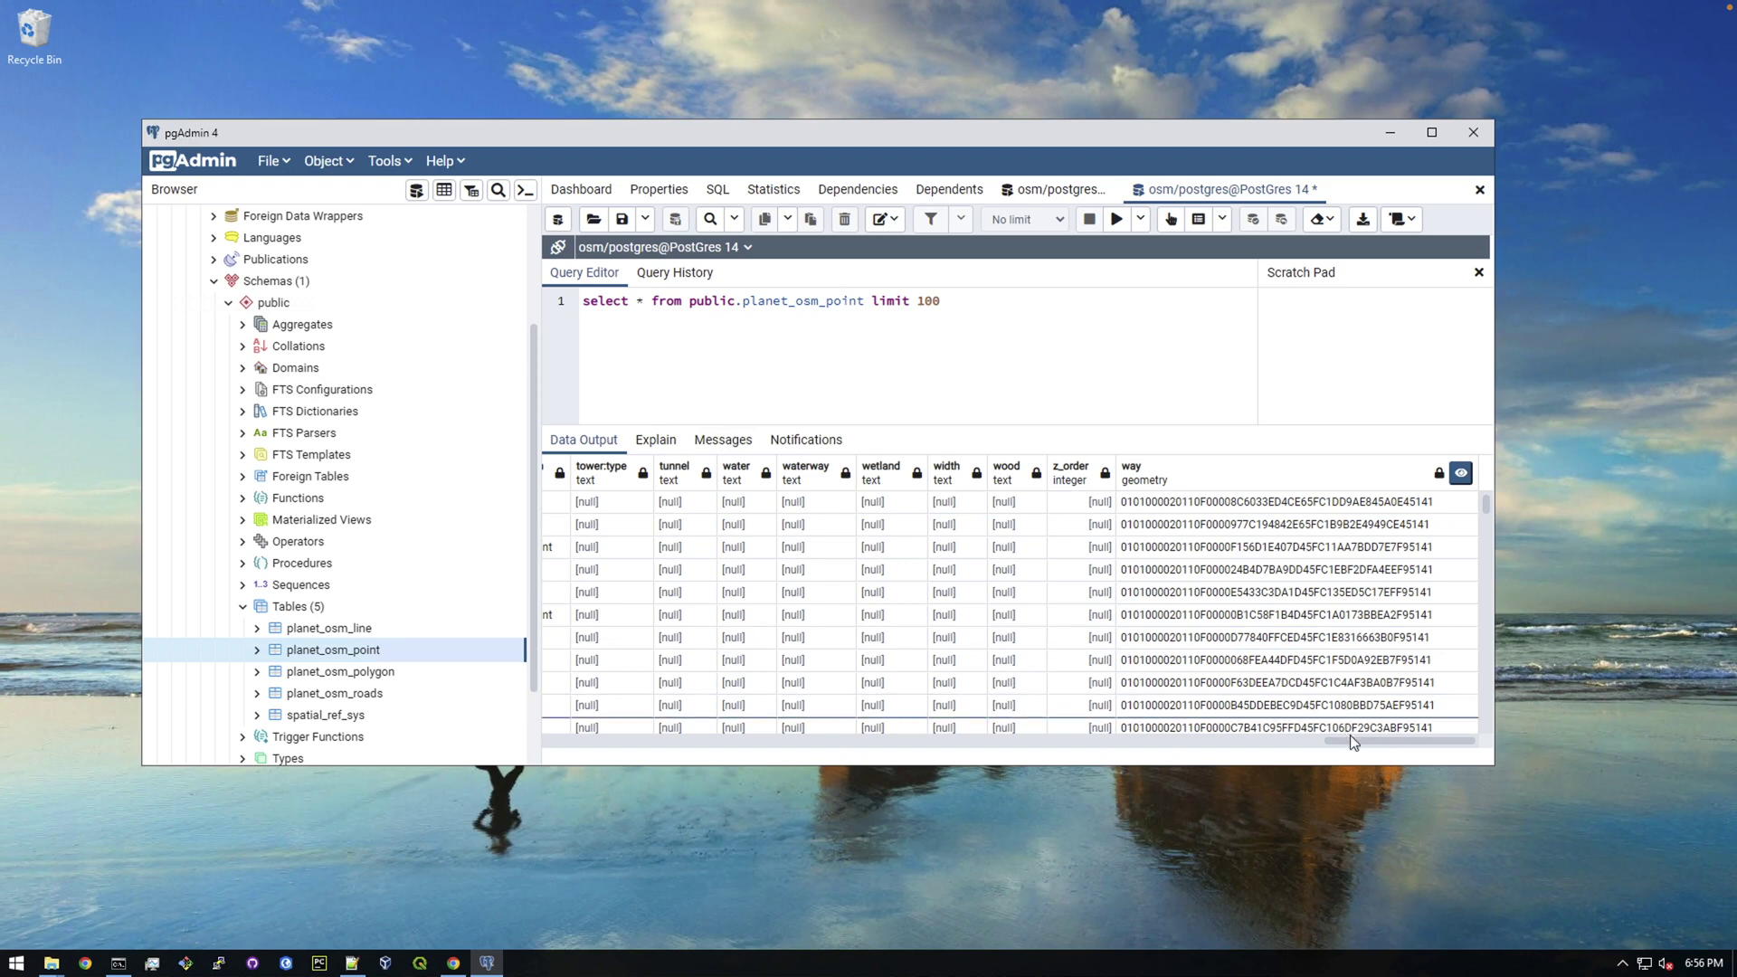
{"action": "left_click_drag", "start_coordinate": [1355, 741], "coordinate": [575, 740]}
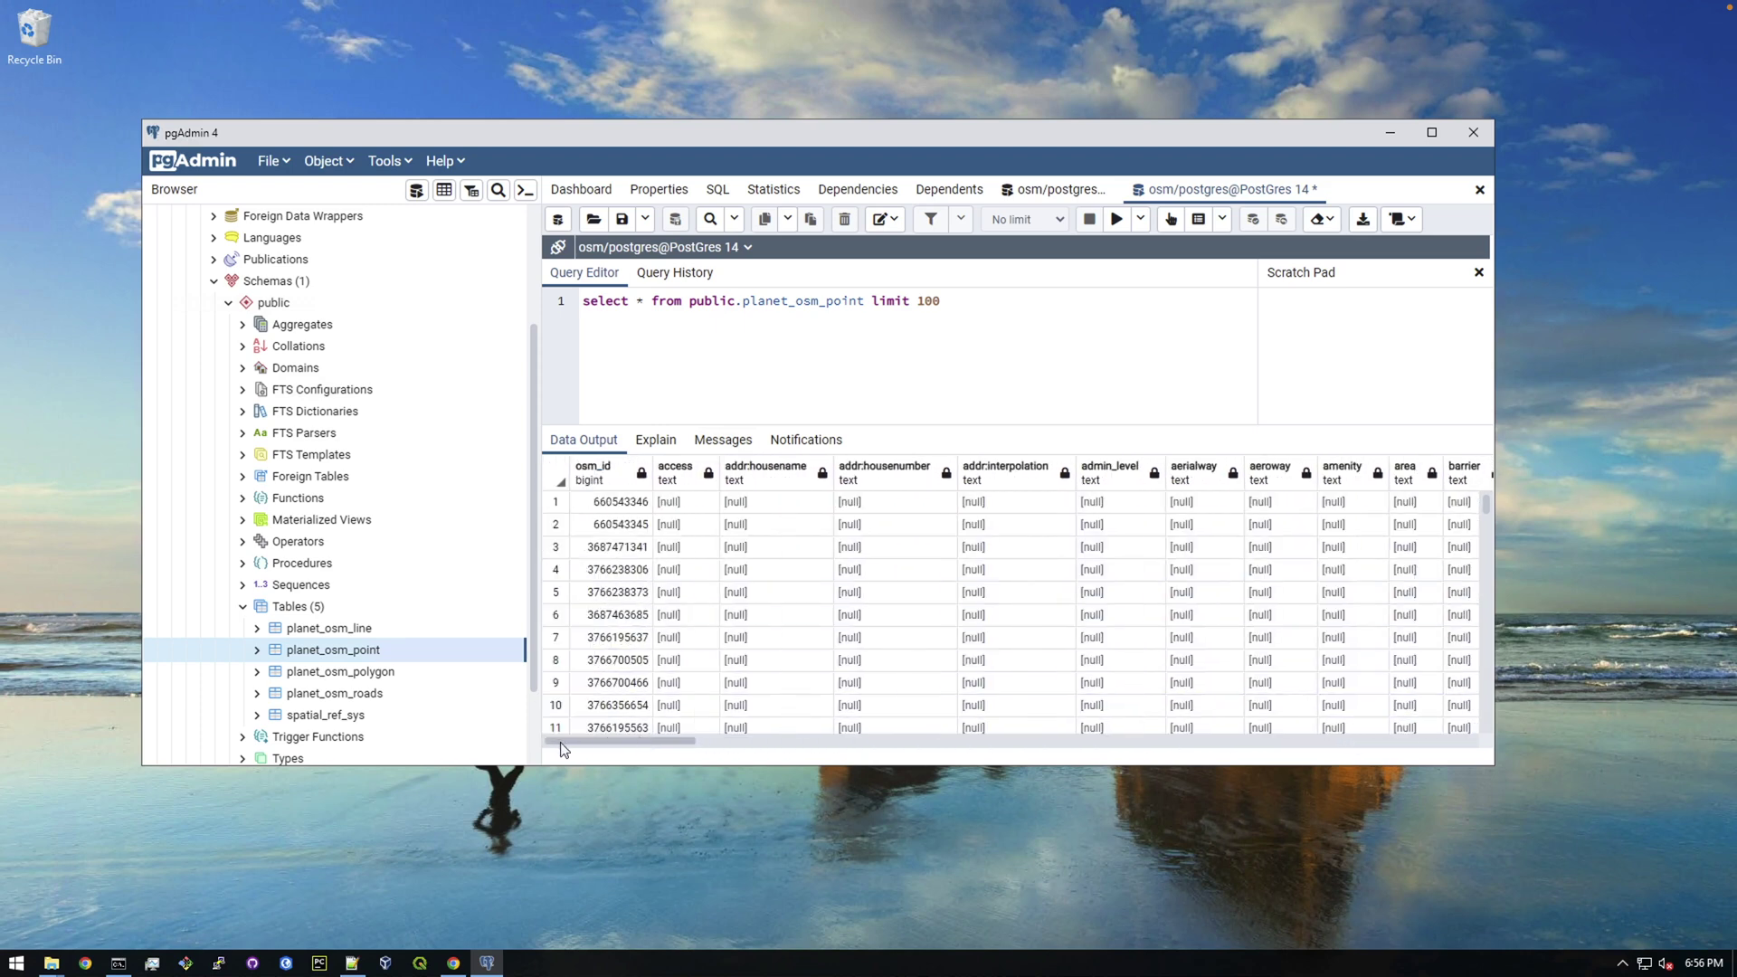
{"action": "left_click", "coordinate": [422, 965]}
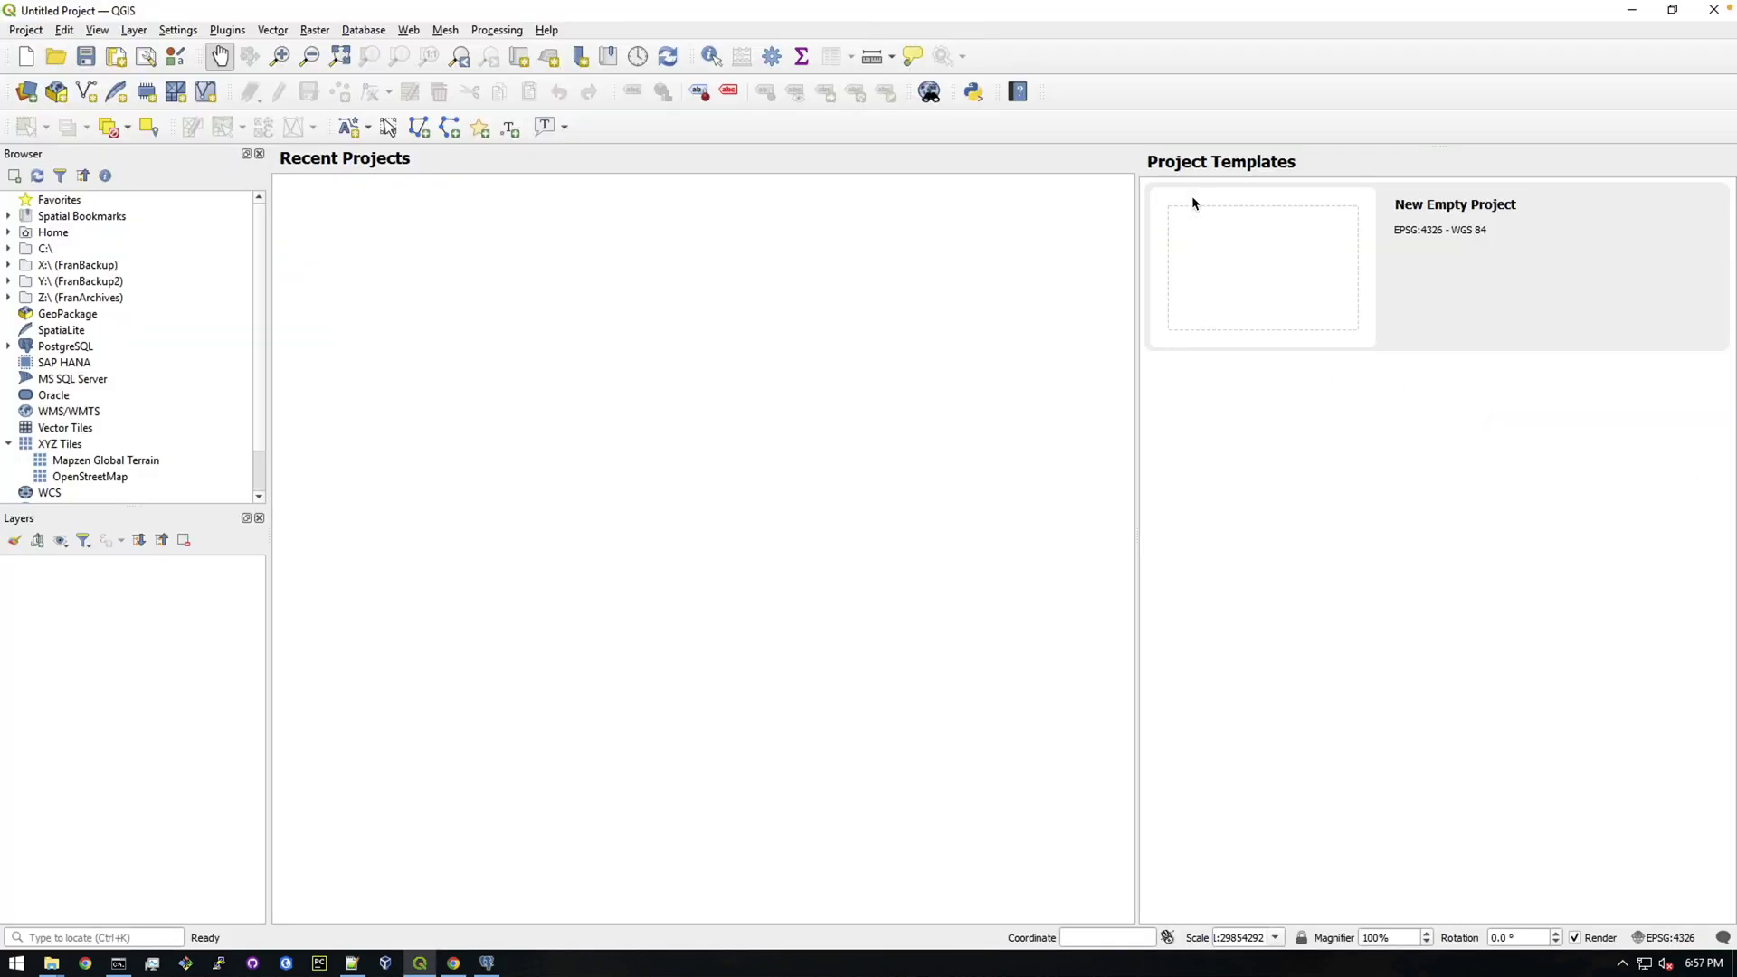
Create a new empty project with the OpenStreetMap XYZ basemap zoomed to North America.
{"action": "double_click", "coordinate": [1172, 277]}
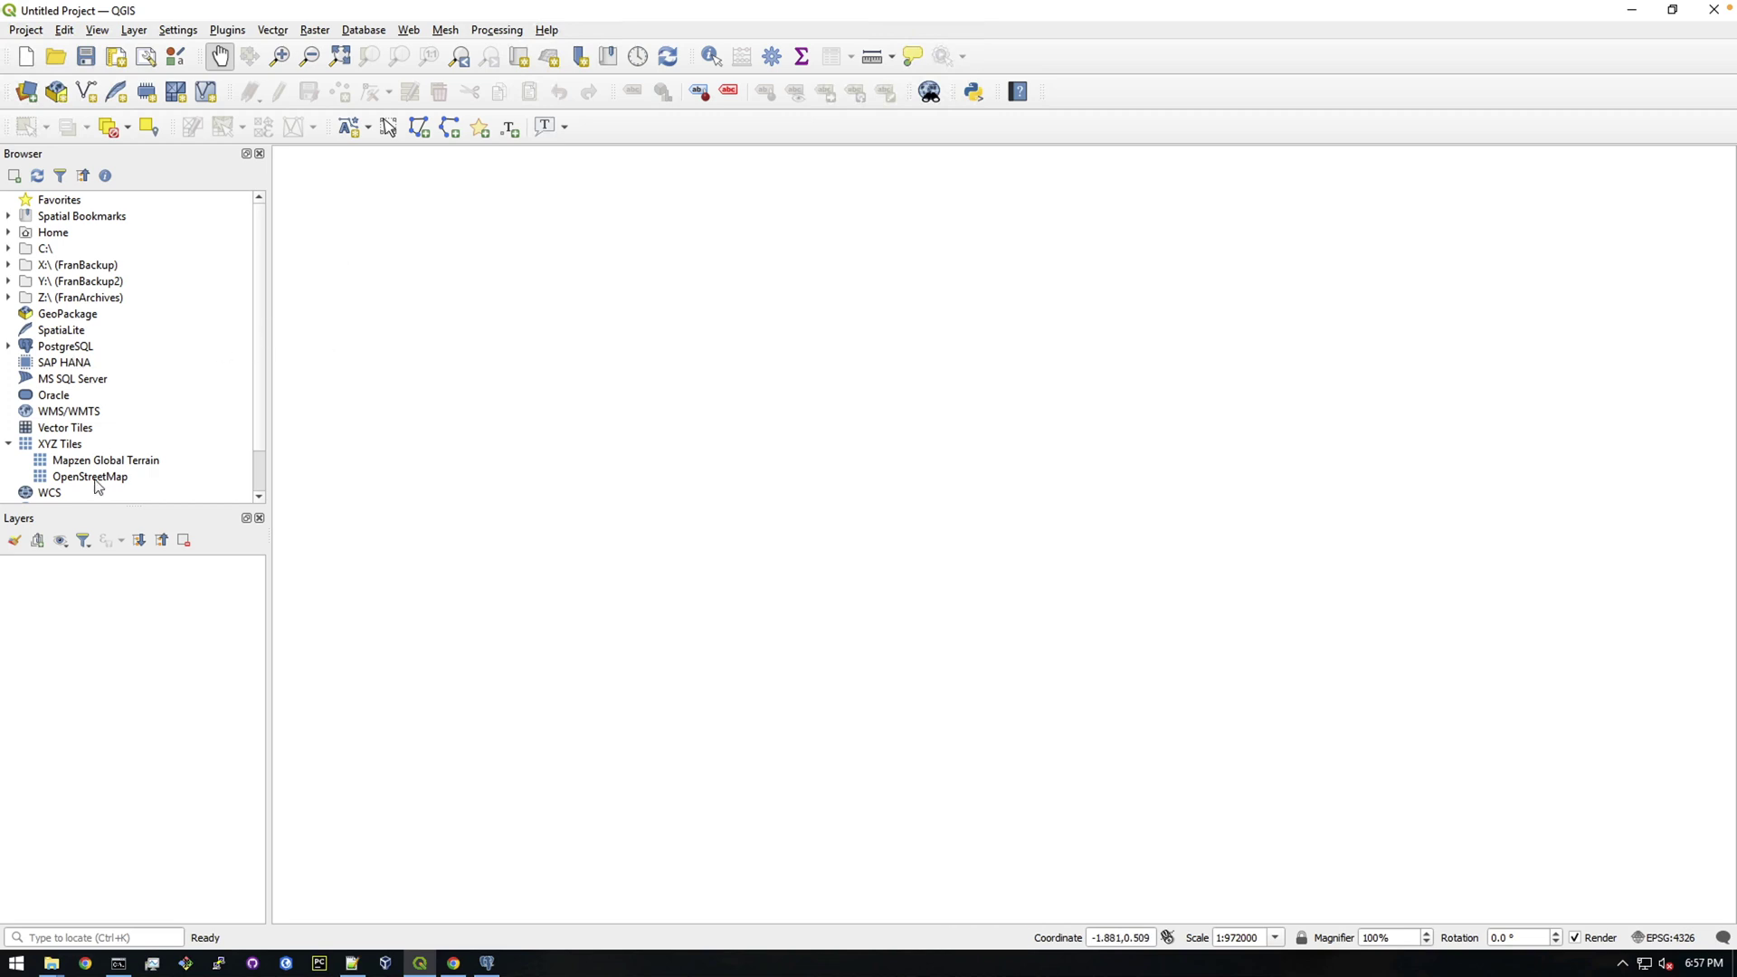
{"action": "left_click_drag", "start_coordinate": [98, 476], "coordinate": [694, 497]}
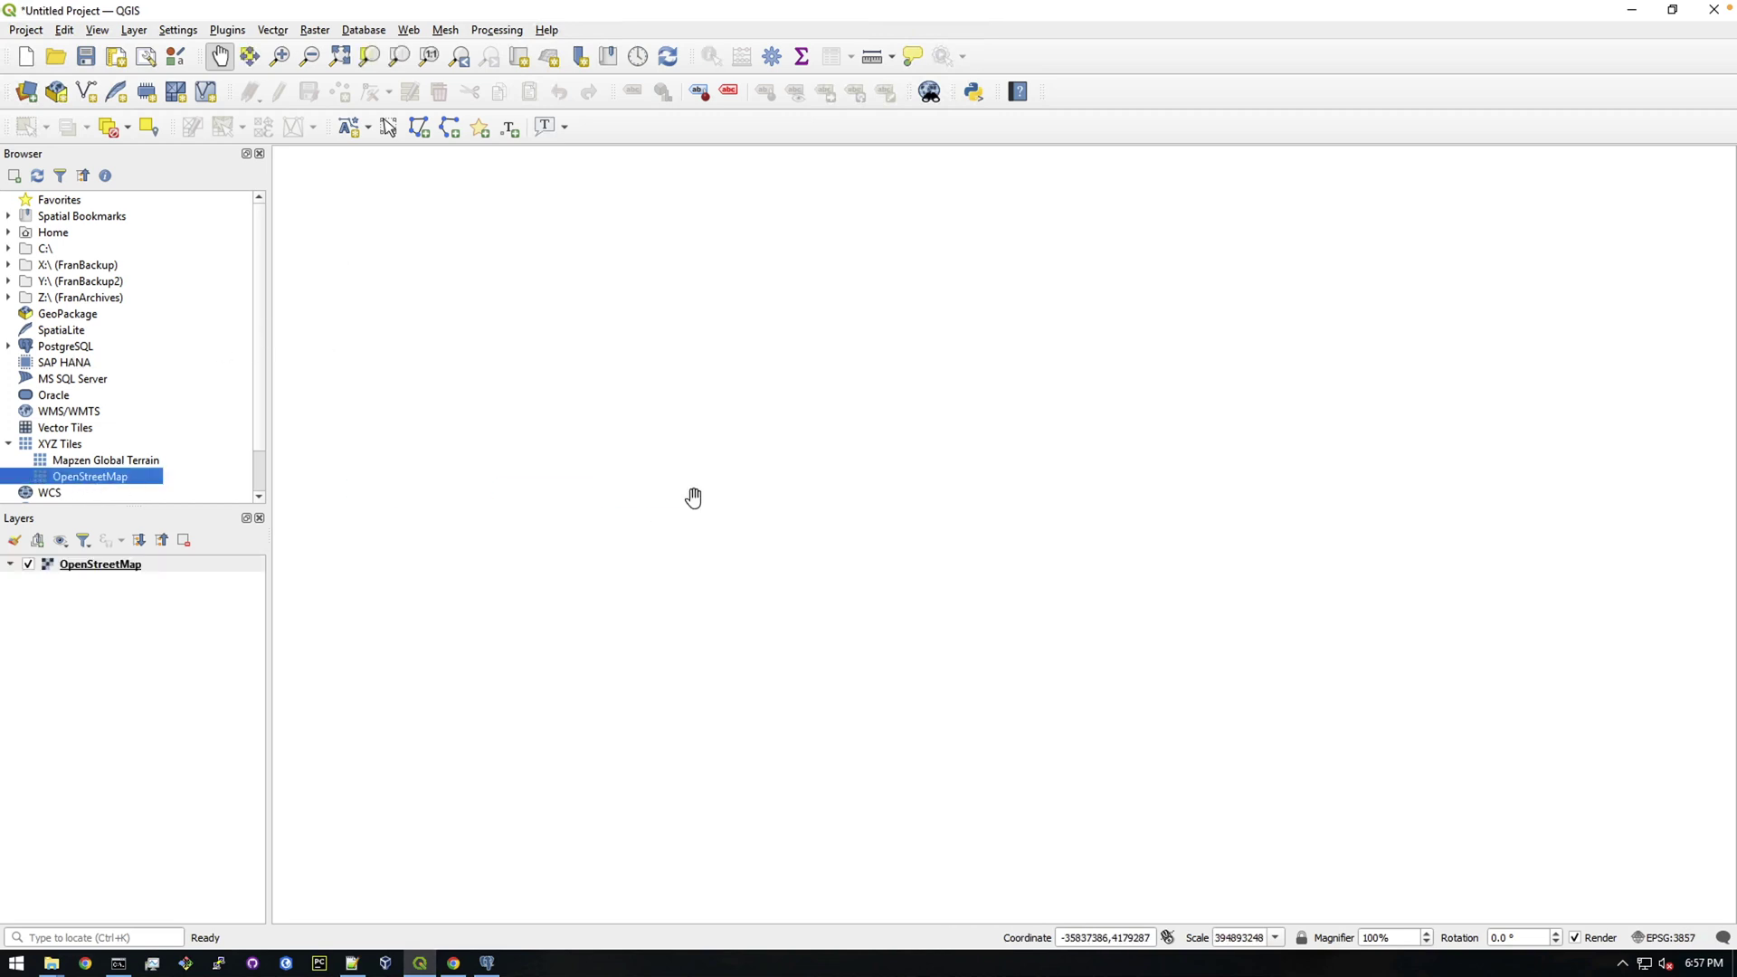
{"action": "scroll", "coordinate": [932, 505], "scroll_direction": "up", "scroll_amount": 2}
{"action": "scroll", "coordinate": [857, 476], "scroll_direction": "up", "scroll_amount": 3}
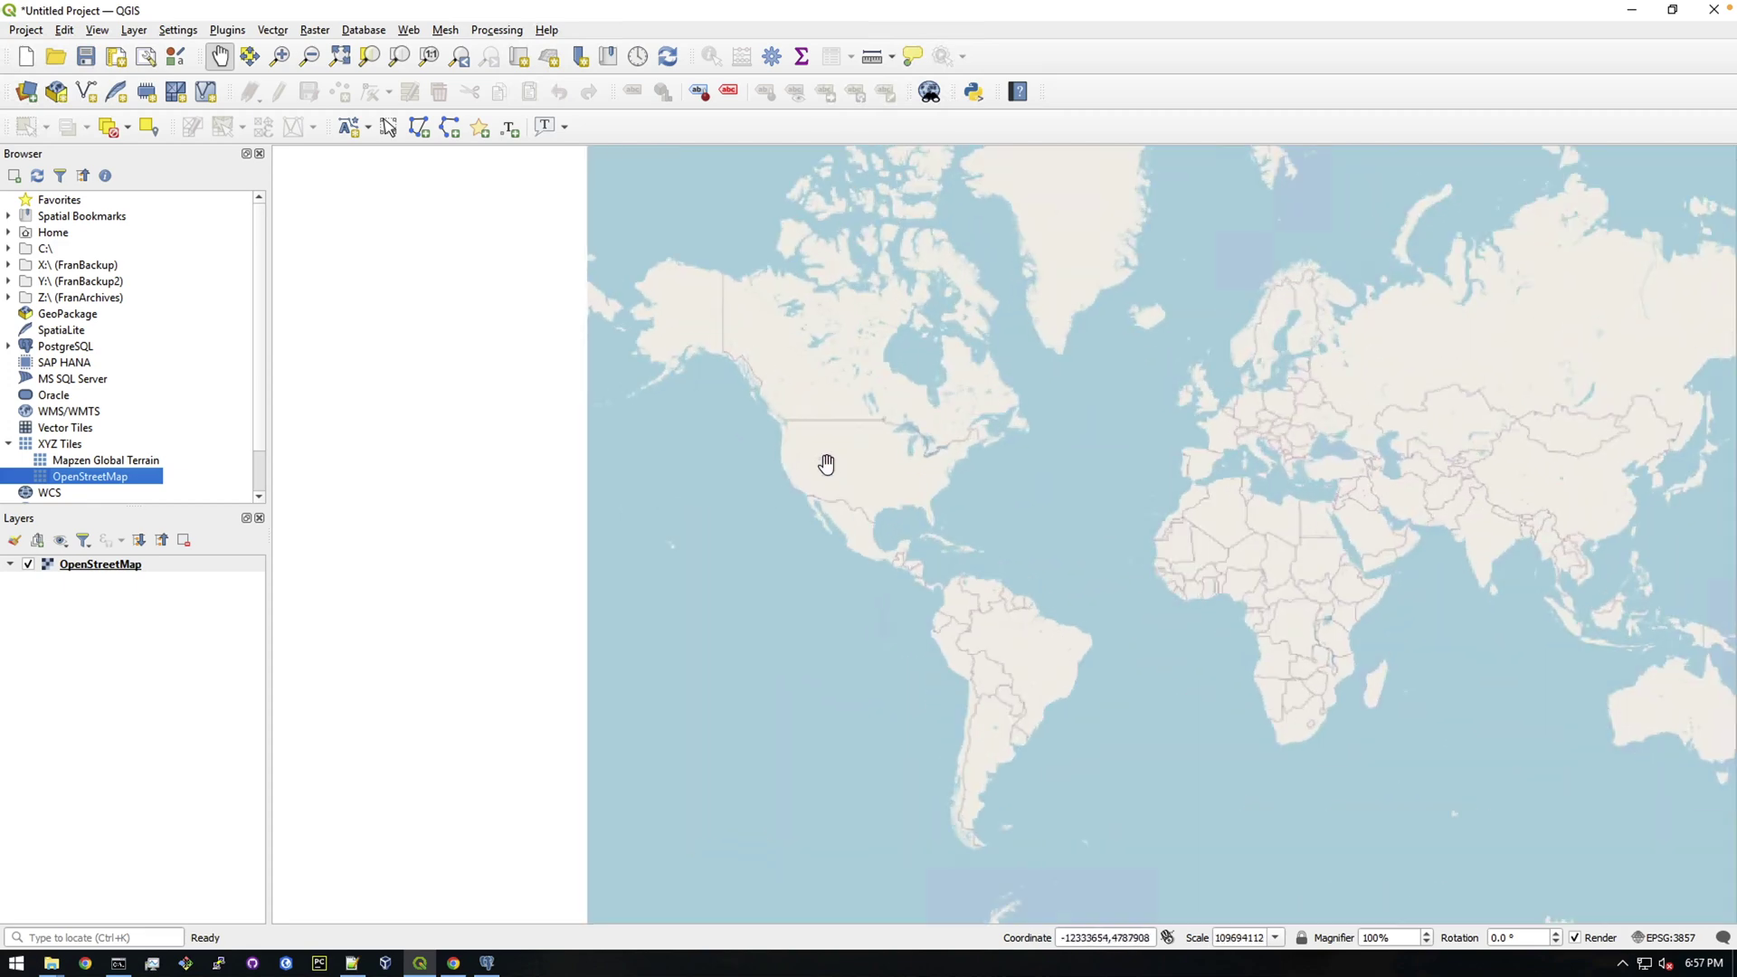
{"action": "scroll", "coordinate": [977, 443], "scroll_direction": "up", "scroll_amount": 2}
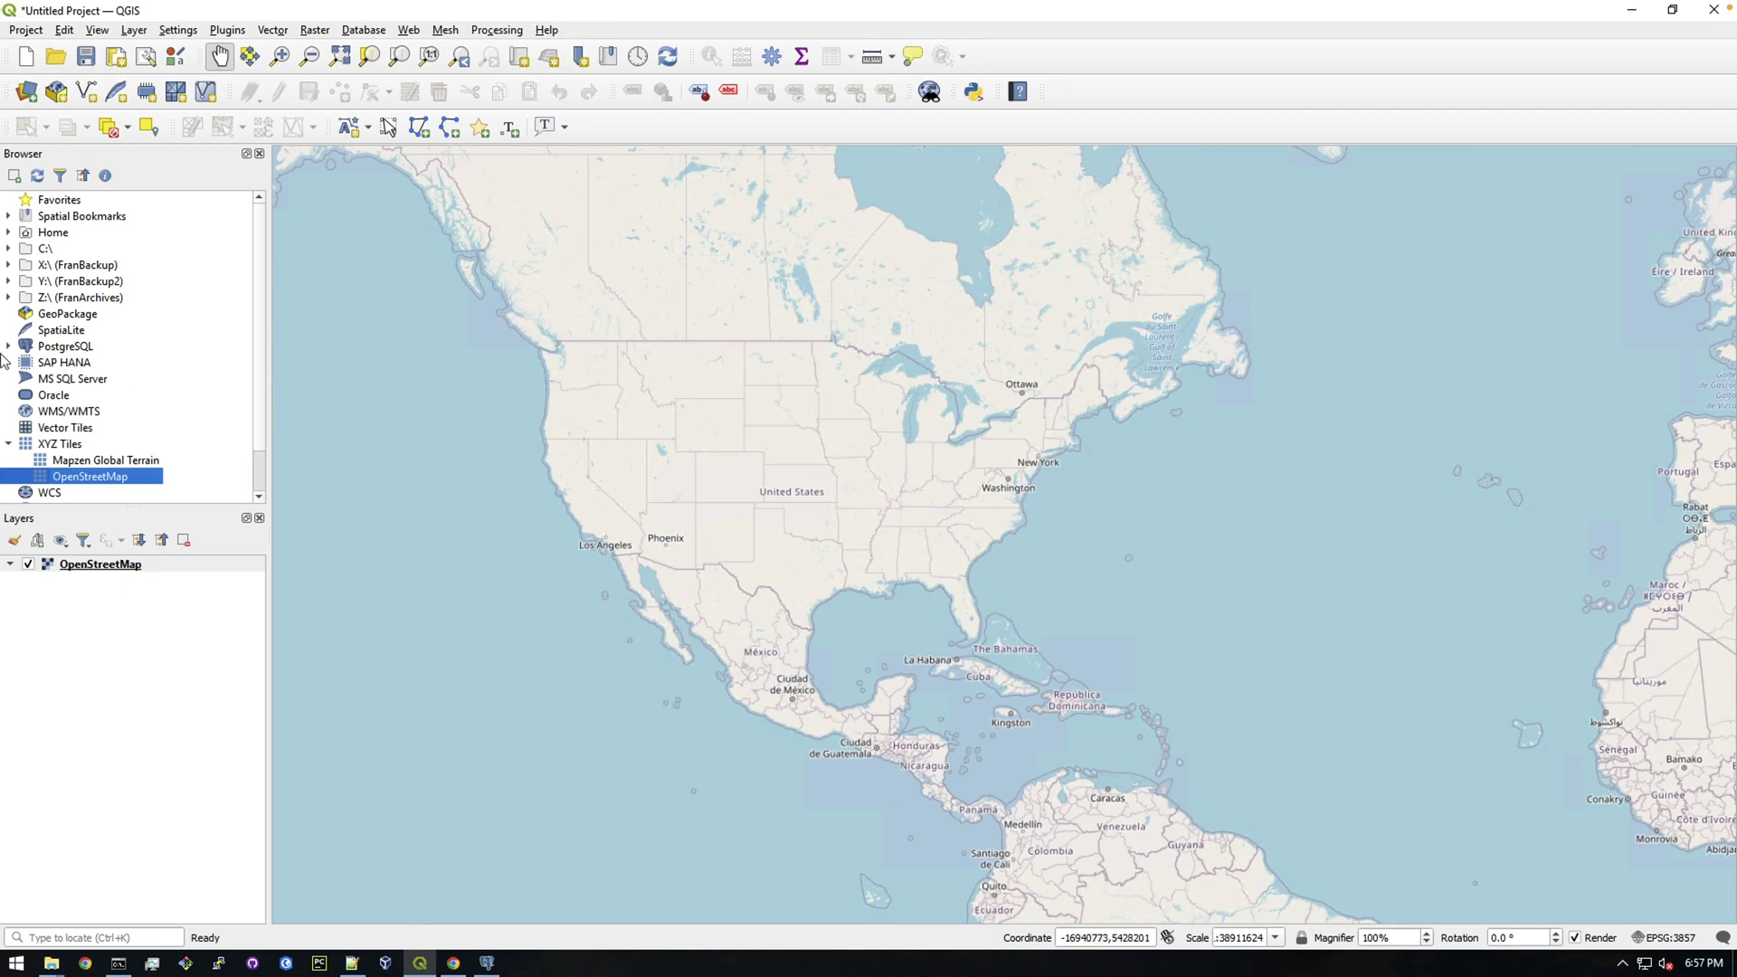
Remove the old osm PostgreSQL connection from the QGIS Browser.
{"action": "double_click", "coordinate": [68, 350]}
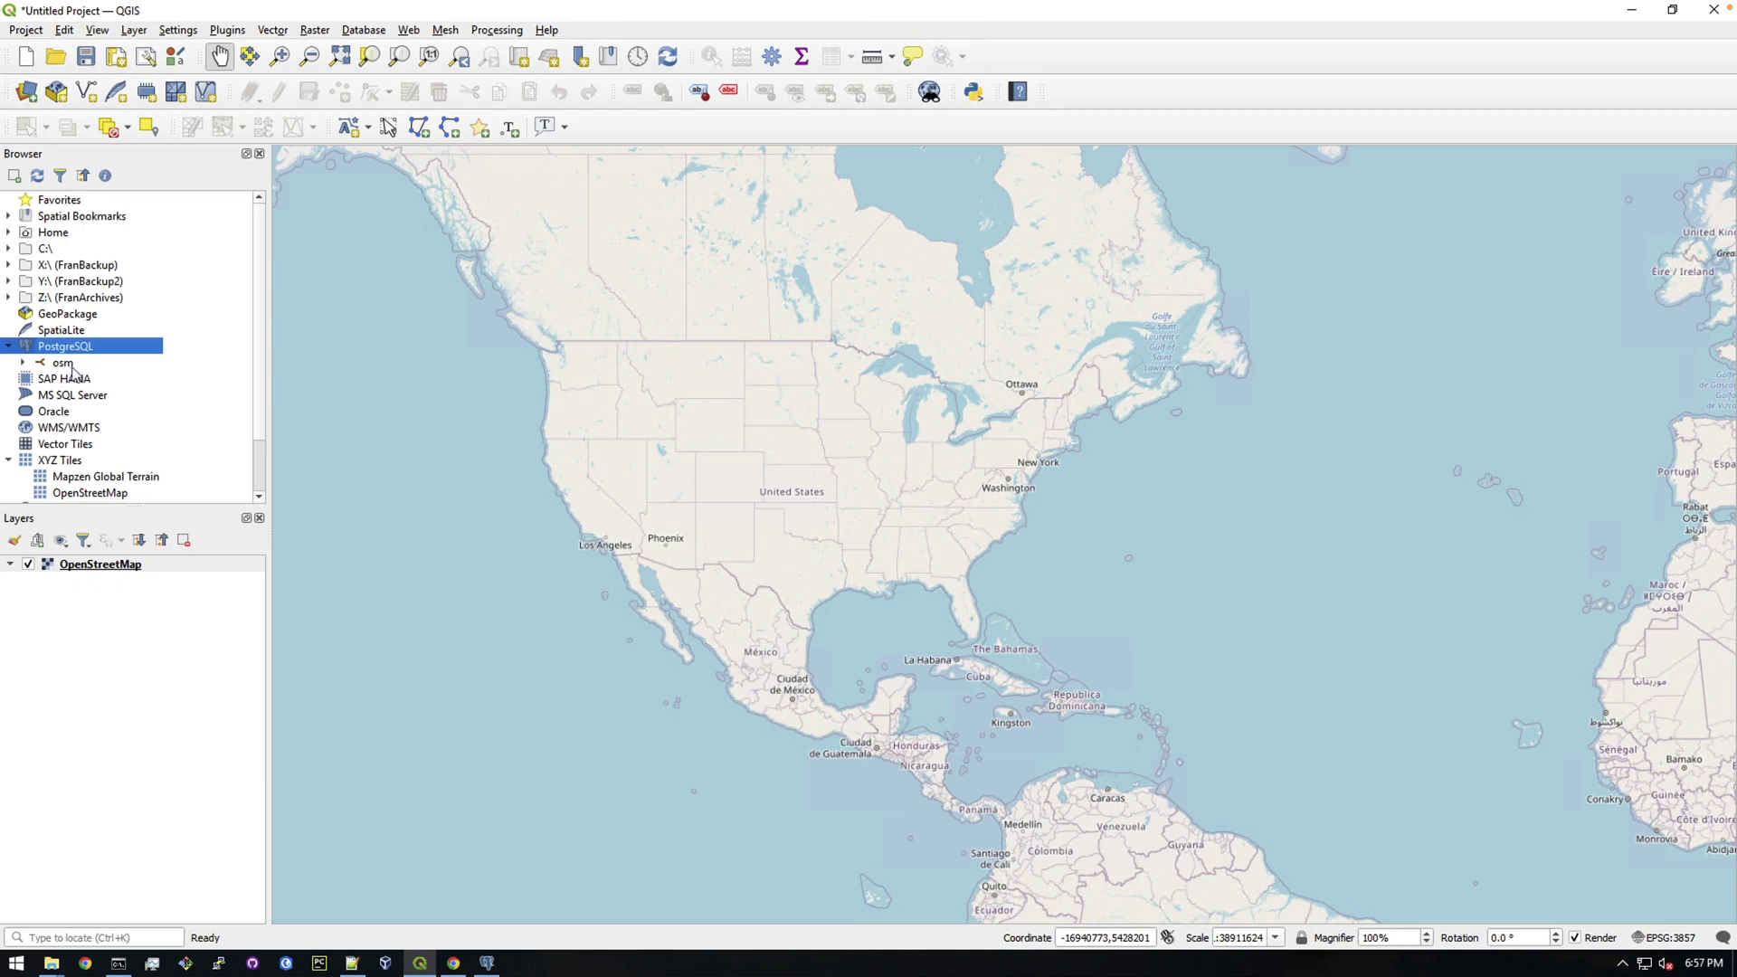
{"action": "right_click", "coordinate": [58, 364]}
{"action": "left_click", "coordinate": [104, 418]}
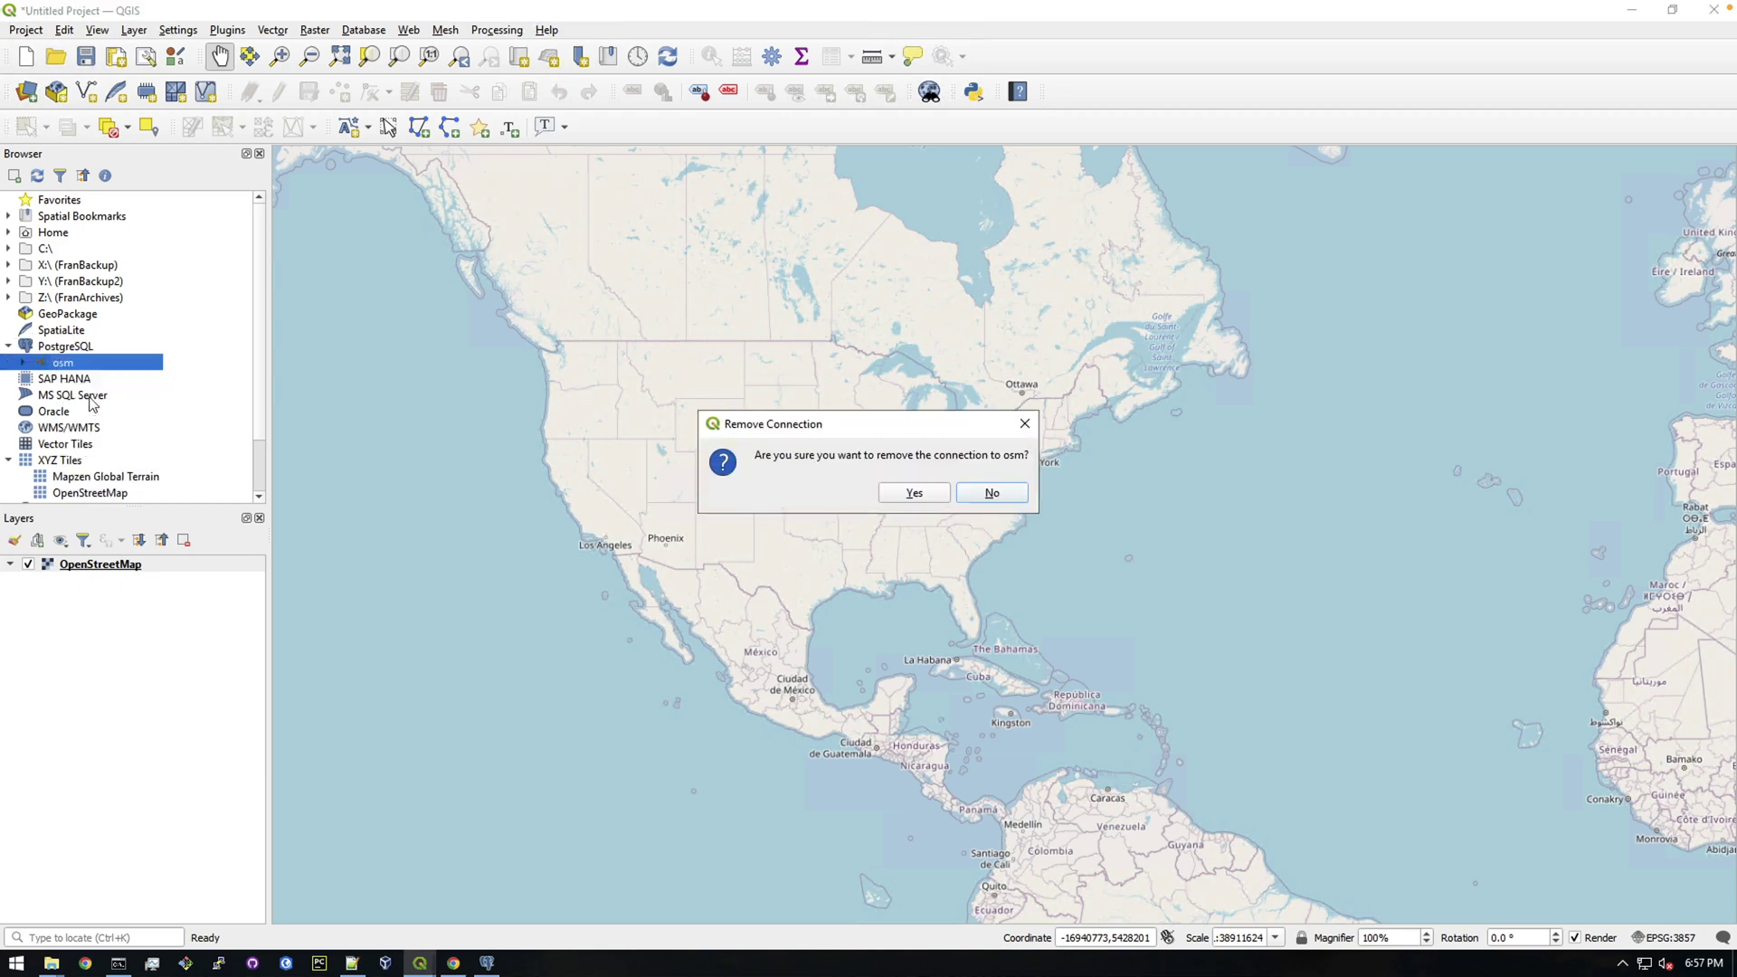
{"action": "left_click", "coordinate": [915, 493]}
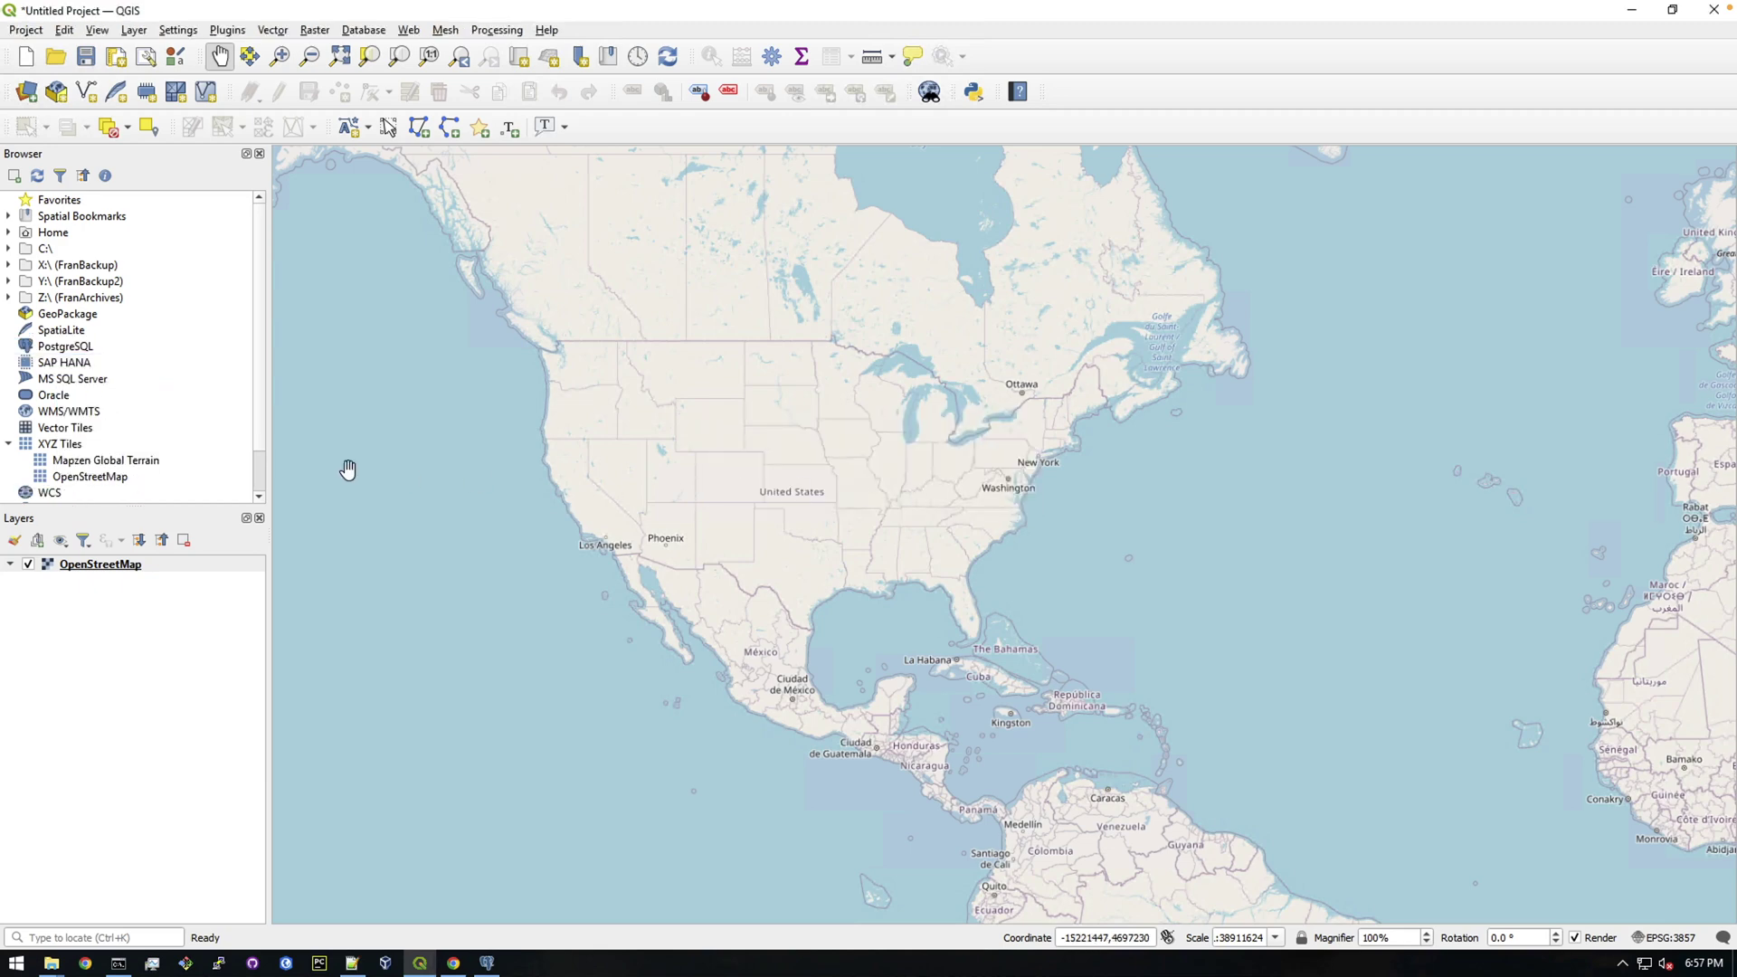
Start a new PostGIS connection osm_connection on localhost with database osm.
{"action": "right_click", "coordinate": [90, 353]}
{"action": "left_click", "coordinate": [101, 358]}
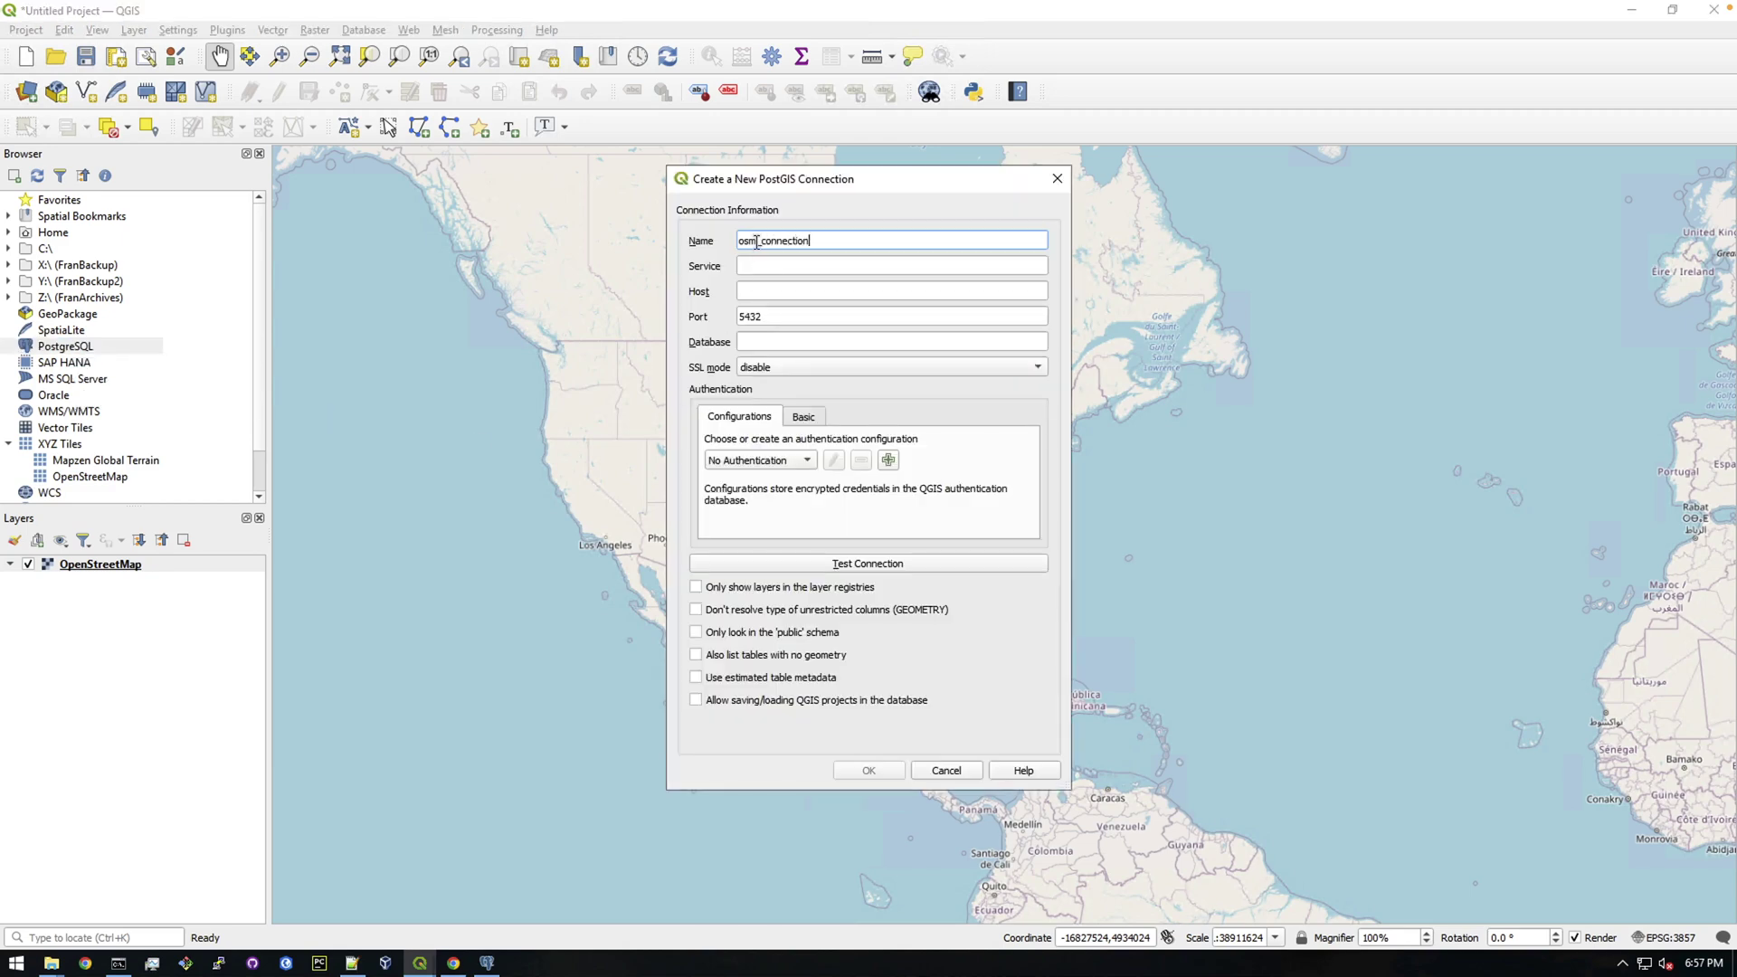
{"action": "key", "text": "Tab"}
{"action": "key", "text": "Tab"}
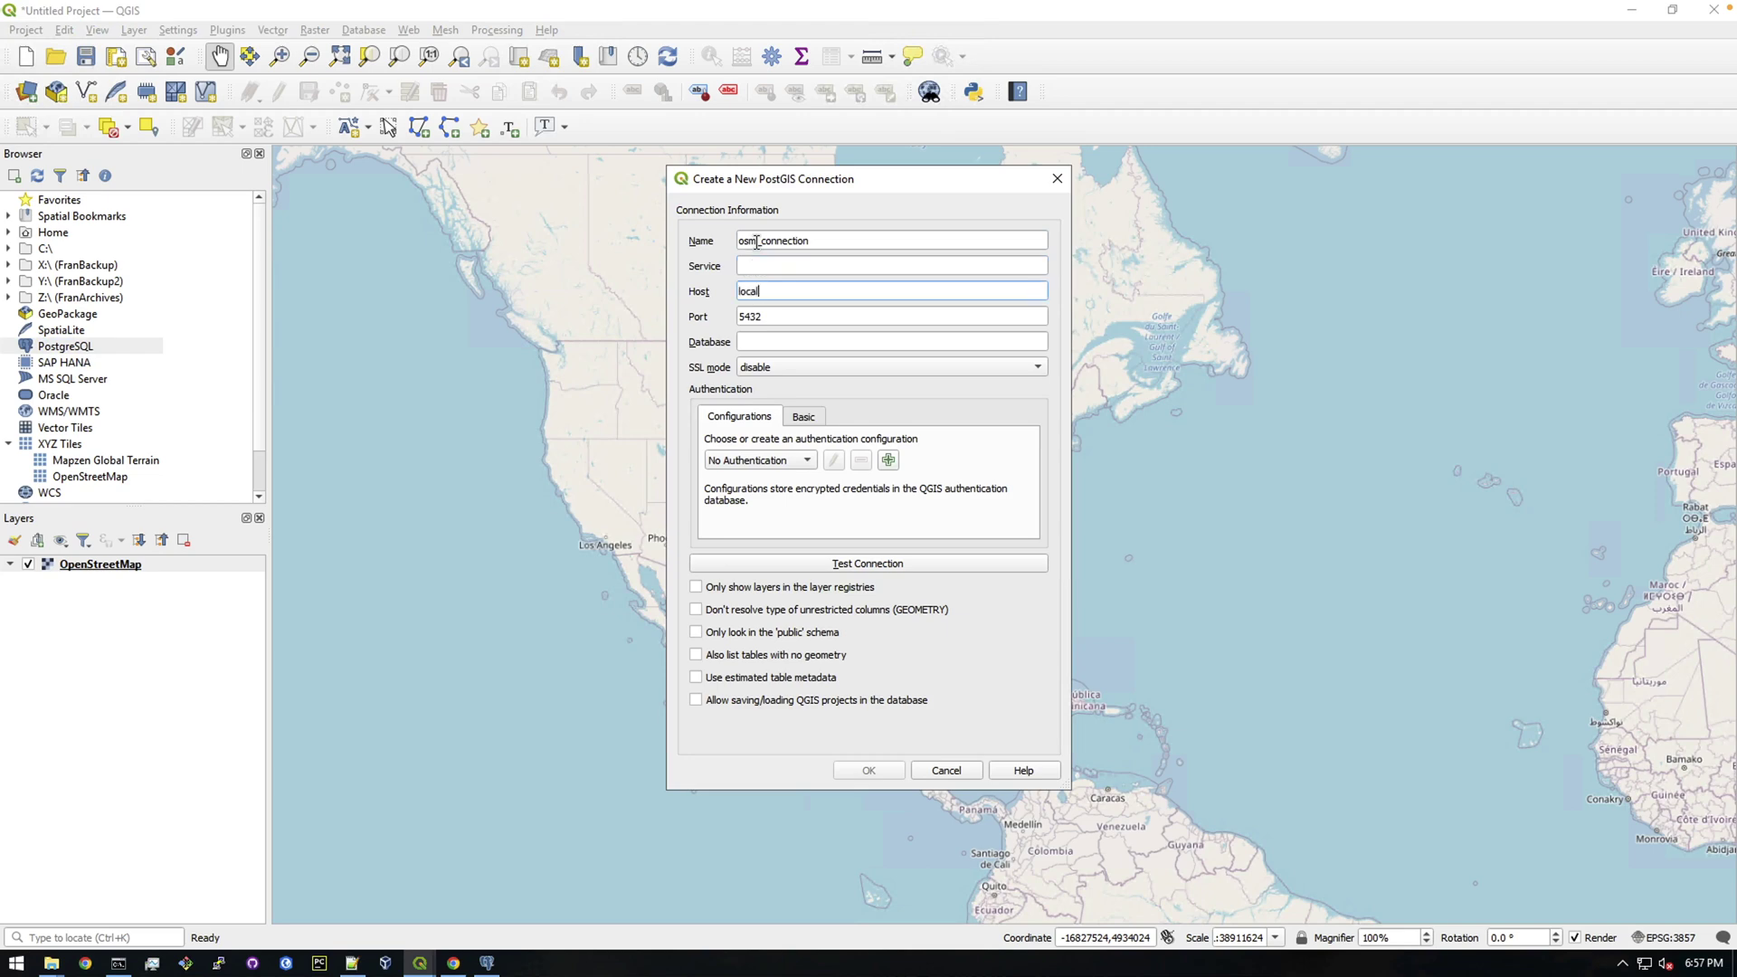
{"action": "key", "text": "Tab"}
{"action": "key", "text": "Tab"}
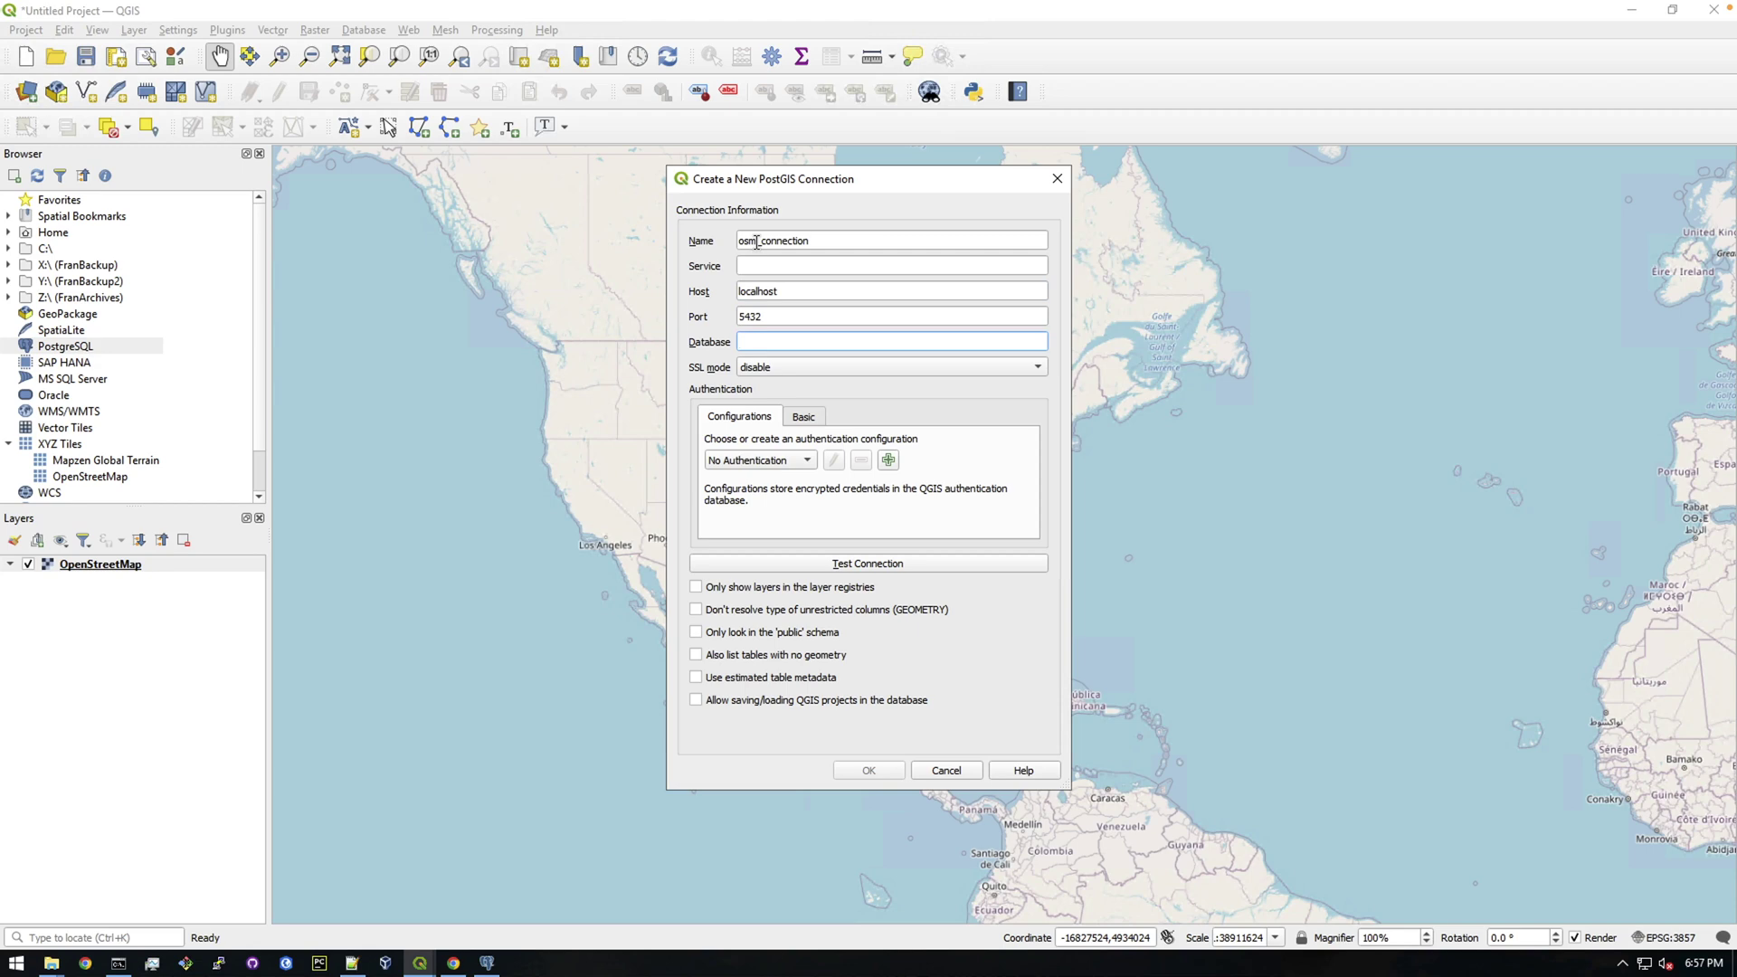
{"action": "type", "text": "osm"}
{"action": "left_click", "coordinate": [487, 963]}
{"action": "scroll", "coordinate": [278, 389], "scroll_direction": "up", "scroll_amount": 3}
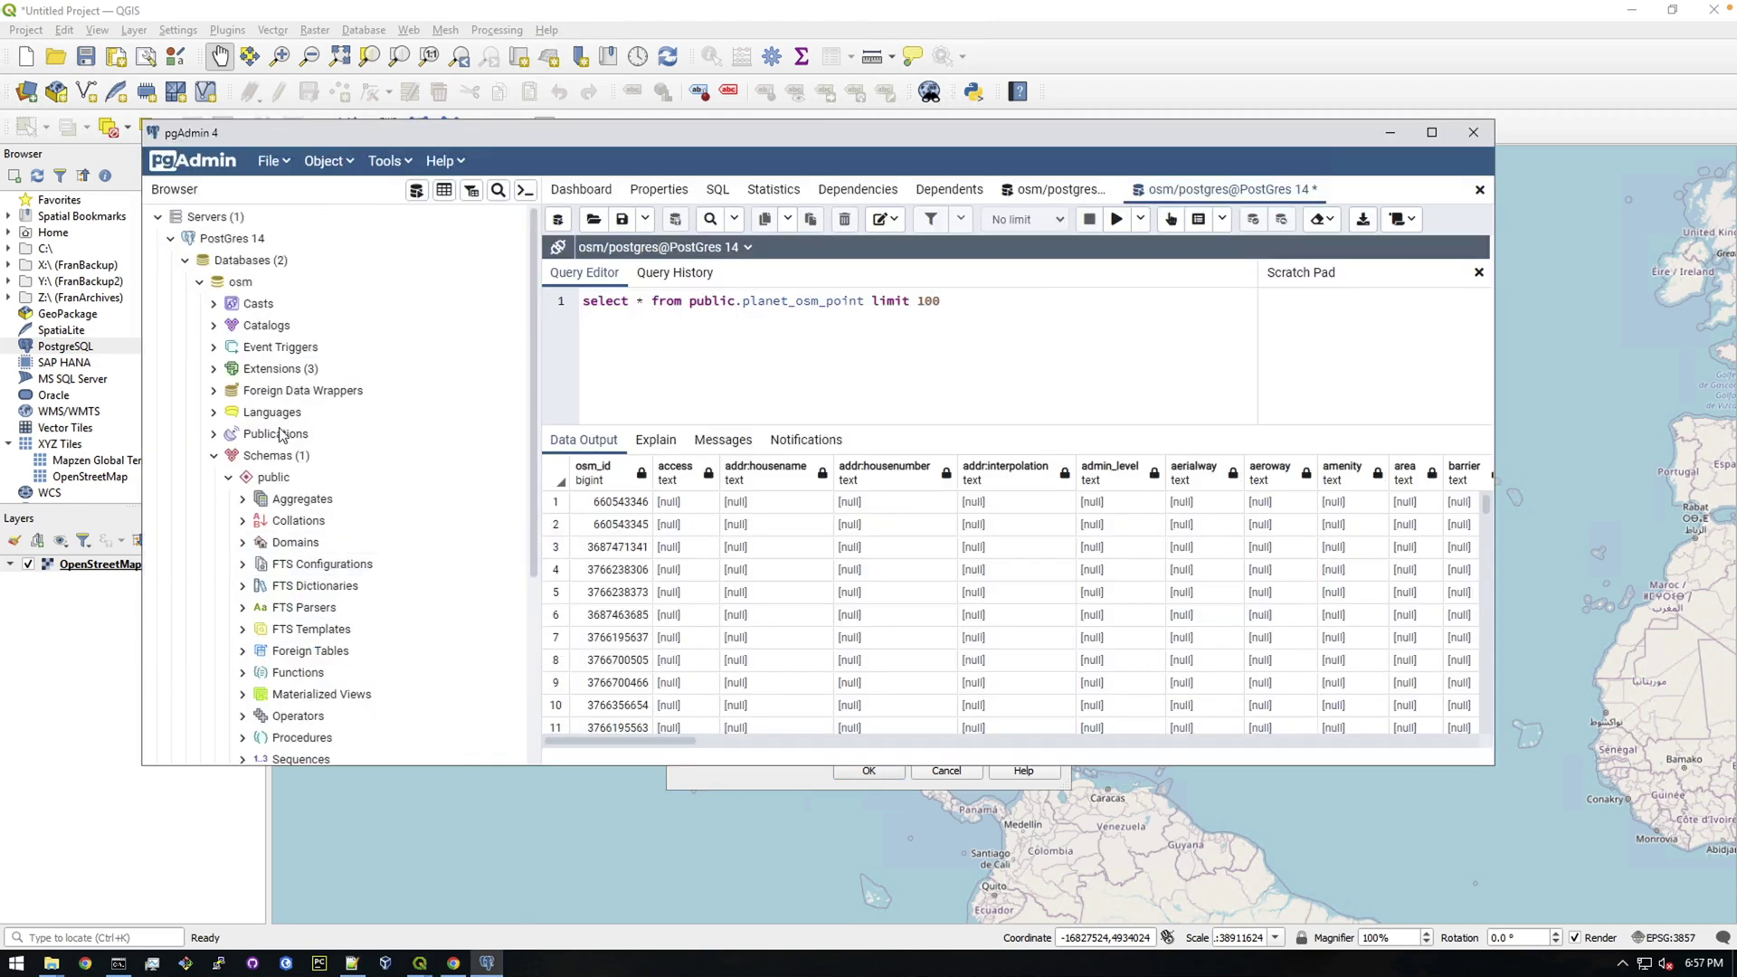
{"action": "left_click", "coordinate": [1389, 133]}
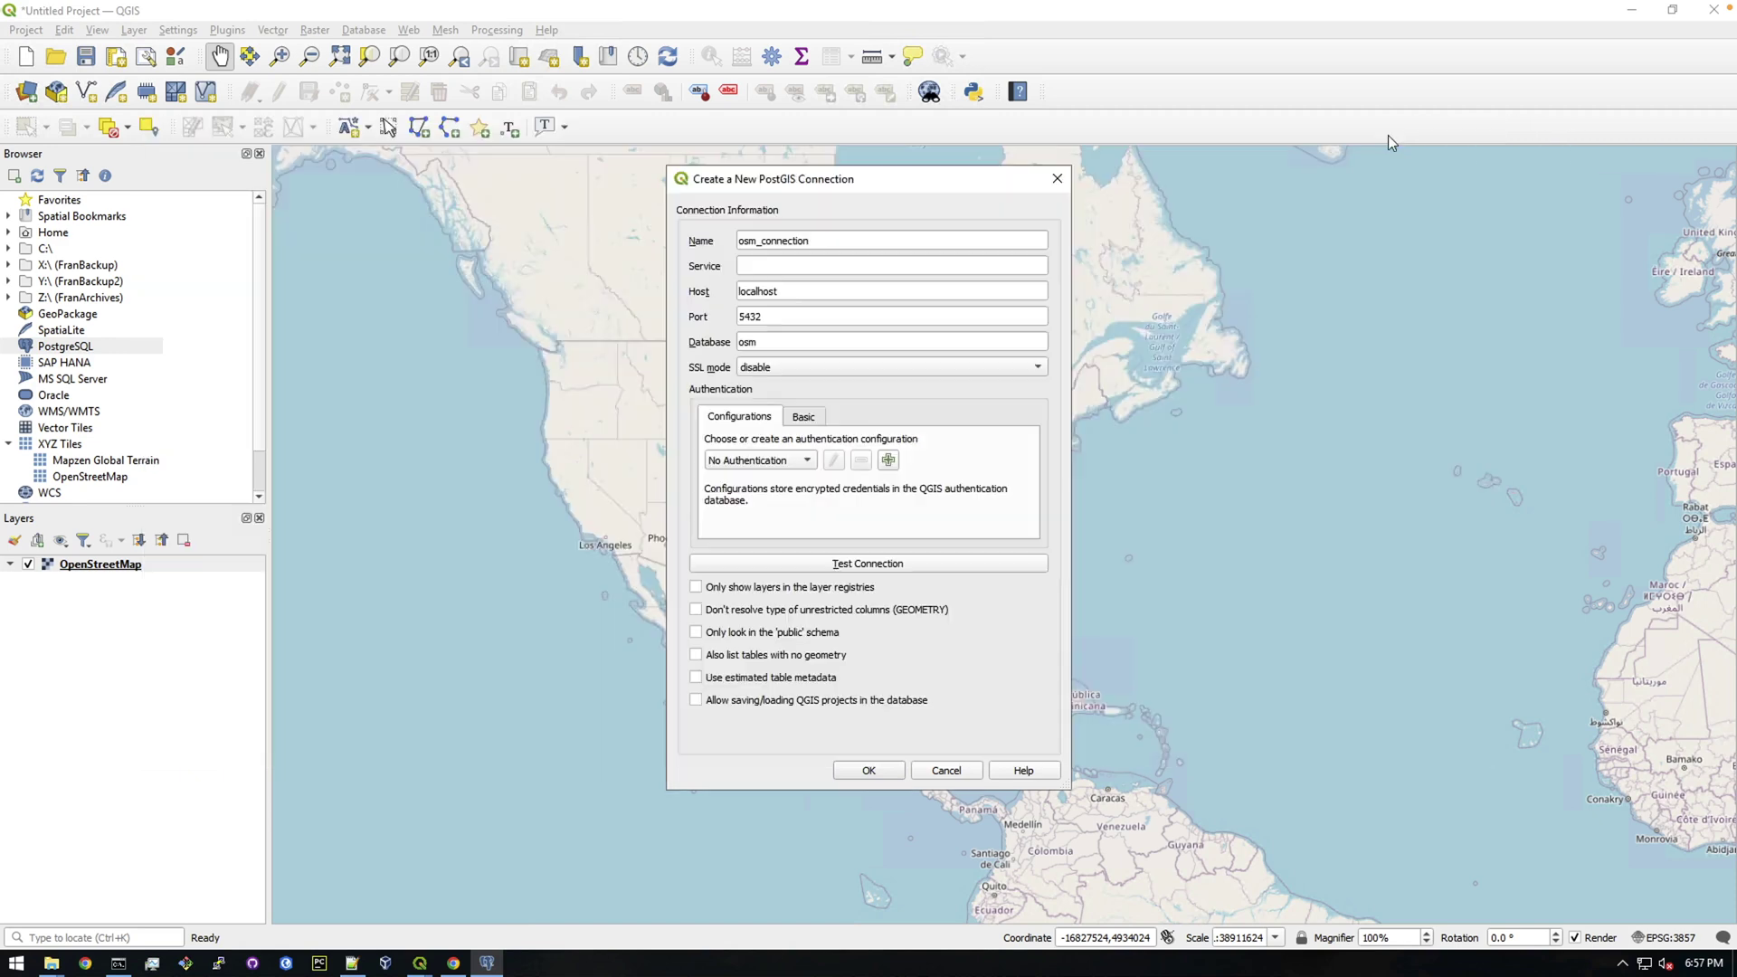
Enter the database user name and password as Basic credentials, test the connection and save it.
{"action": "left_click", "coordinate": [803, 417]}
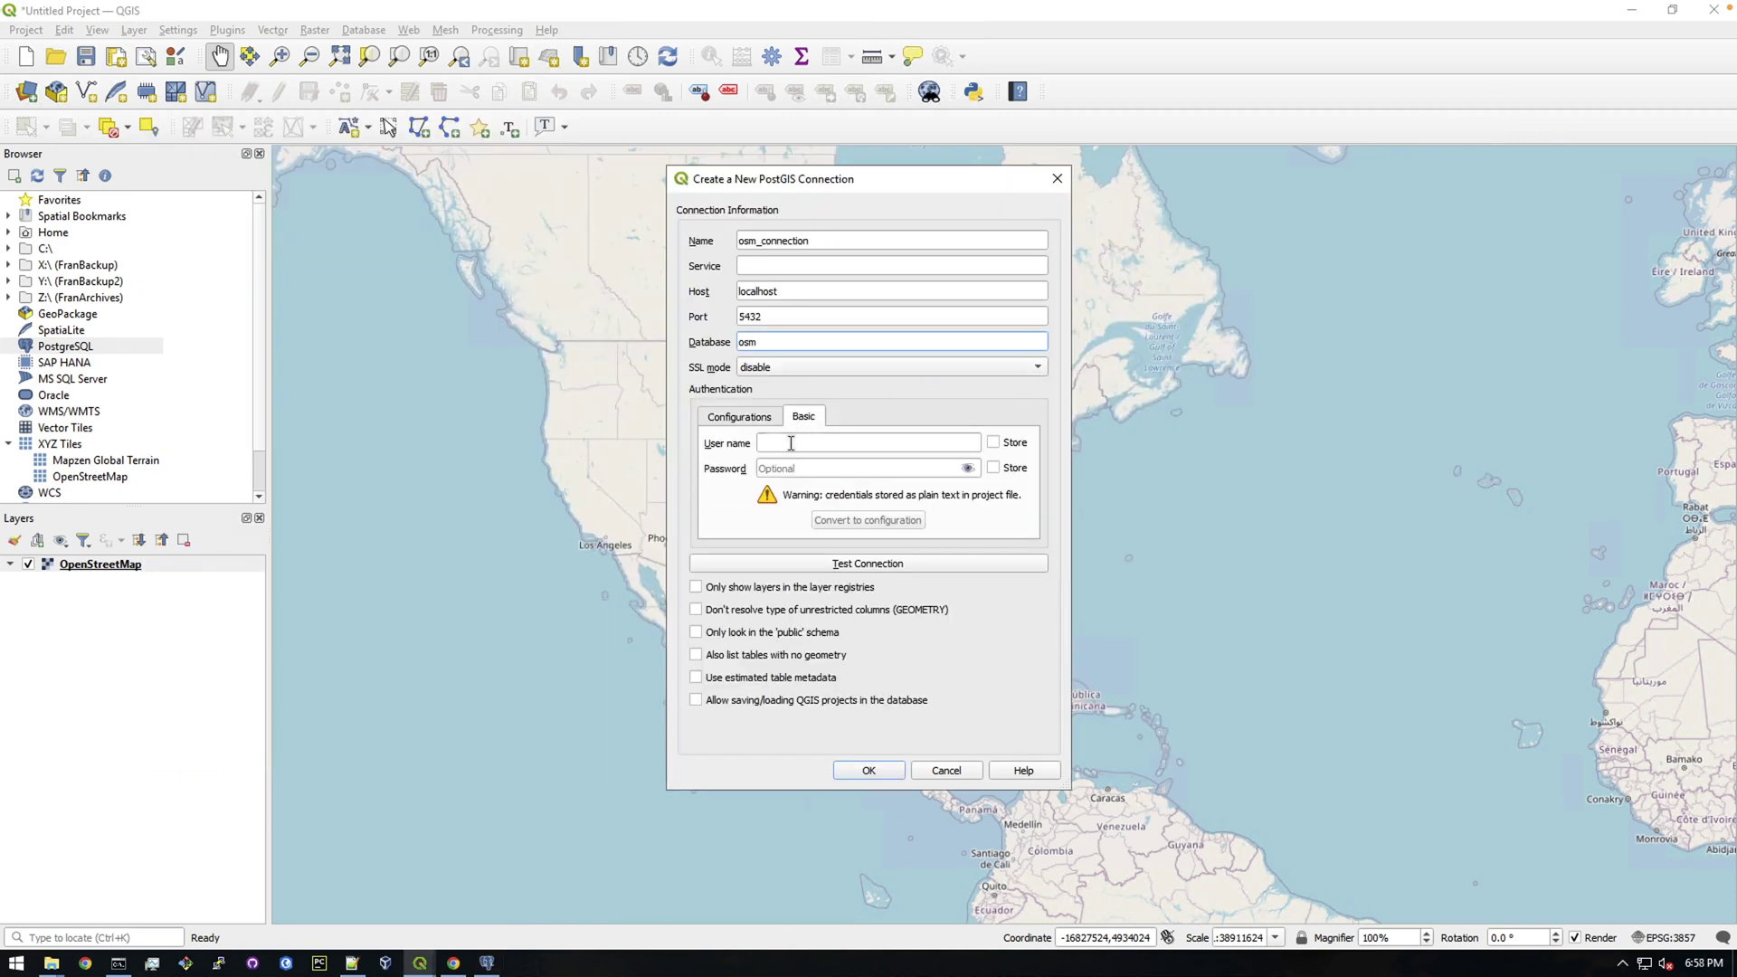
{"action": "left_click", "coordinate": [791, 443]}
{"action": "type", "text": "pos"}
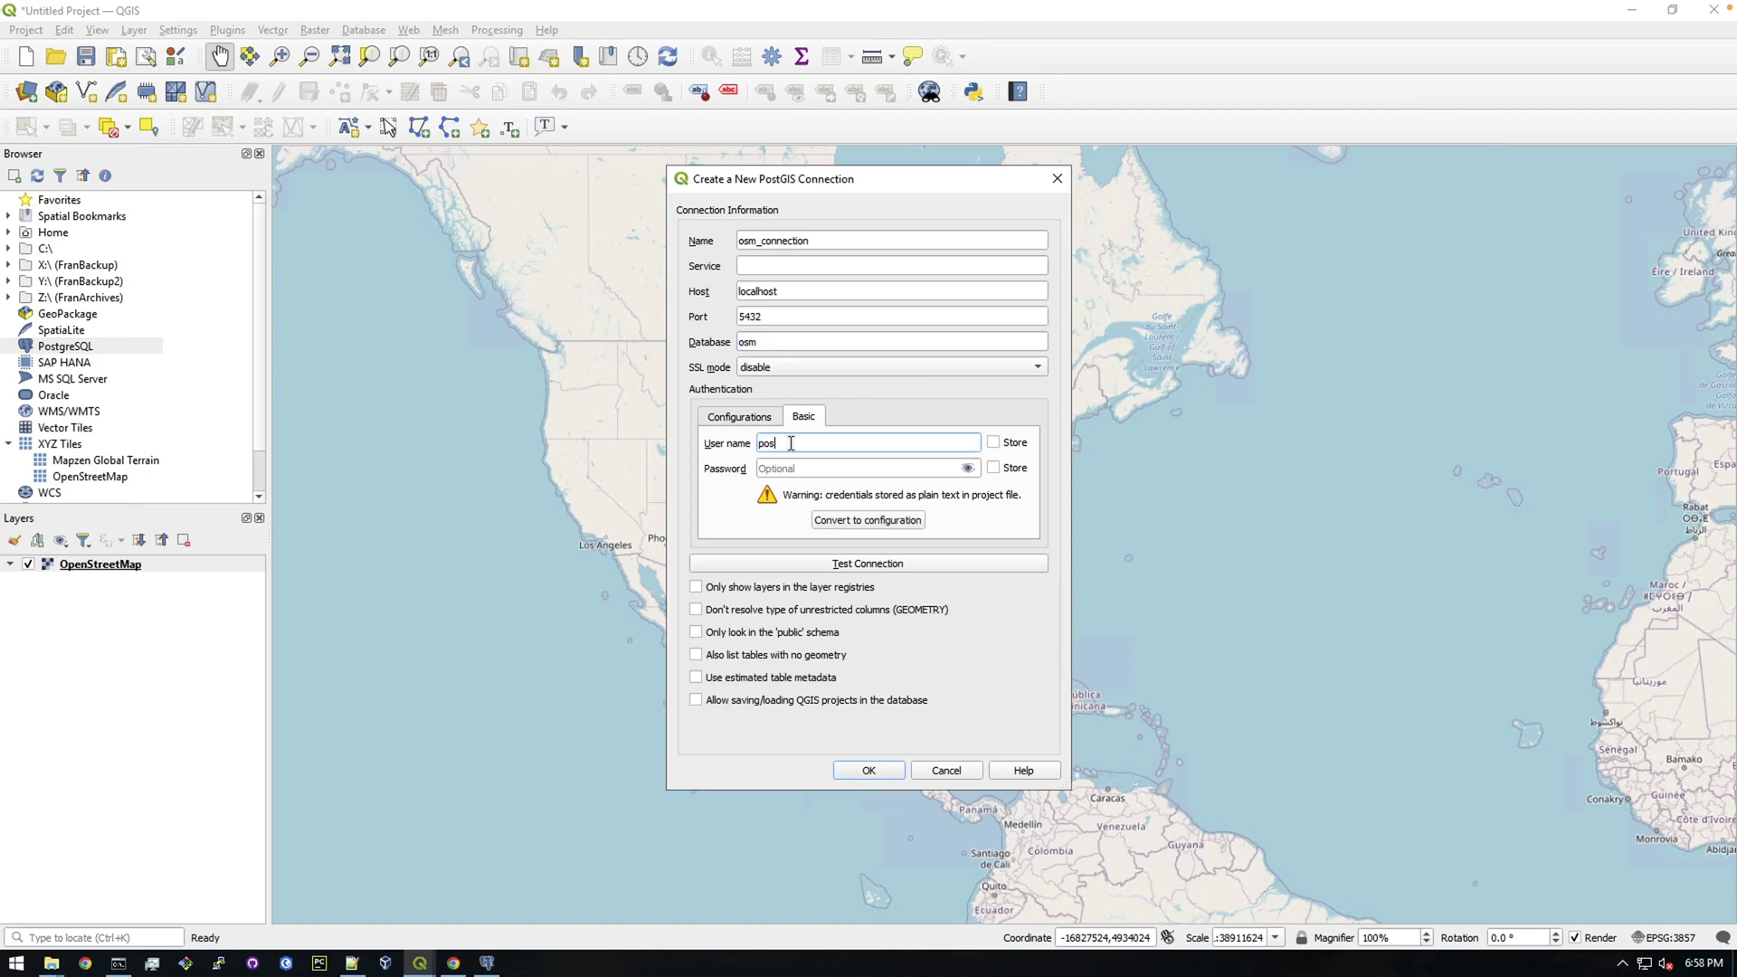
{"action": "type", "text": "tgres"}
{"action": "key", "text": "Tab"}
{"action": "left_click", "coordinate": [843, 562]}
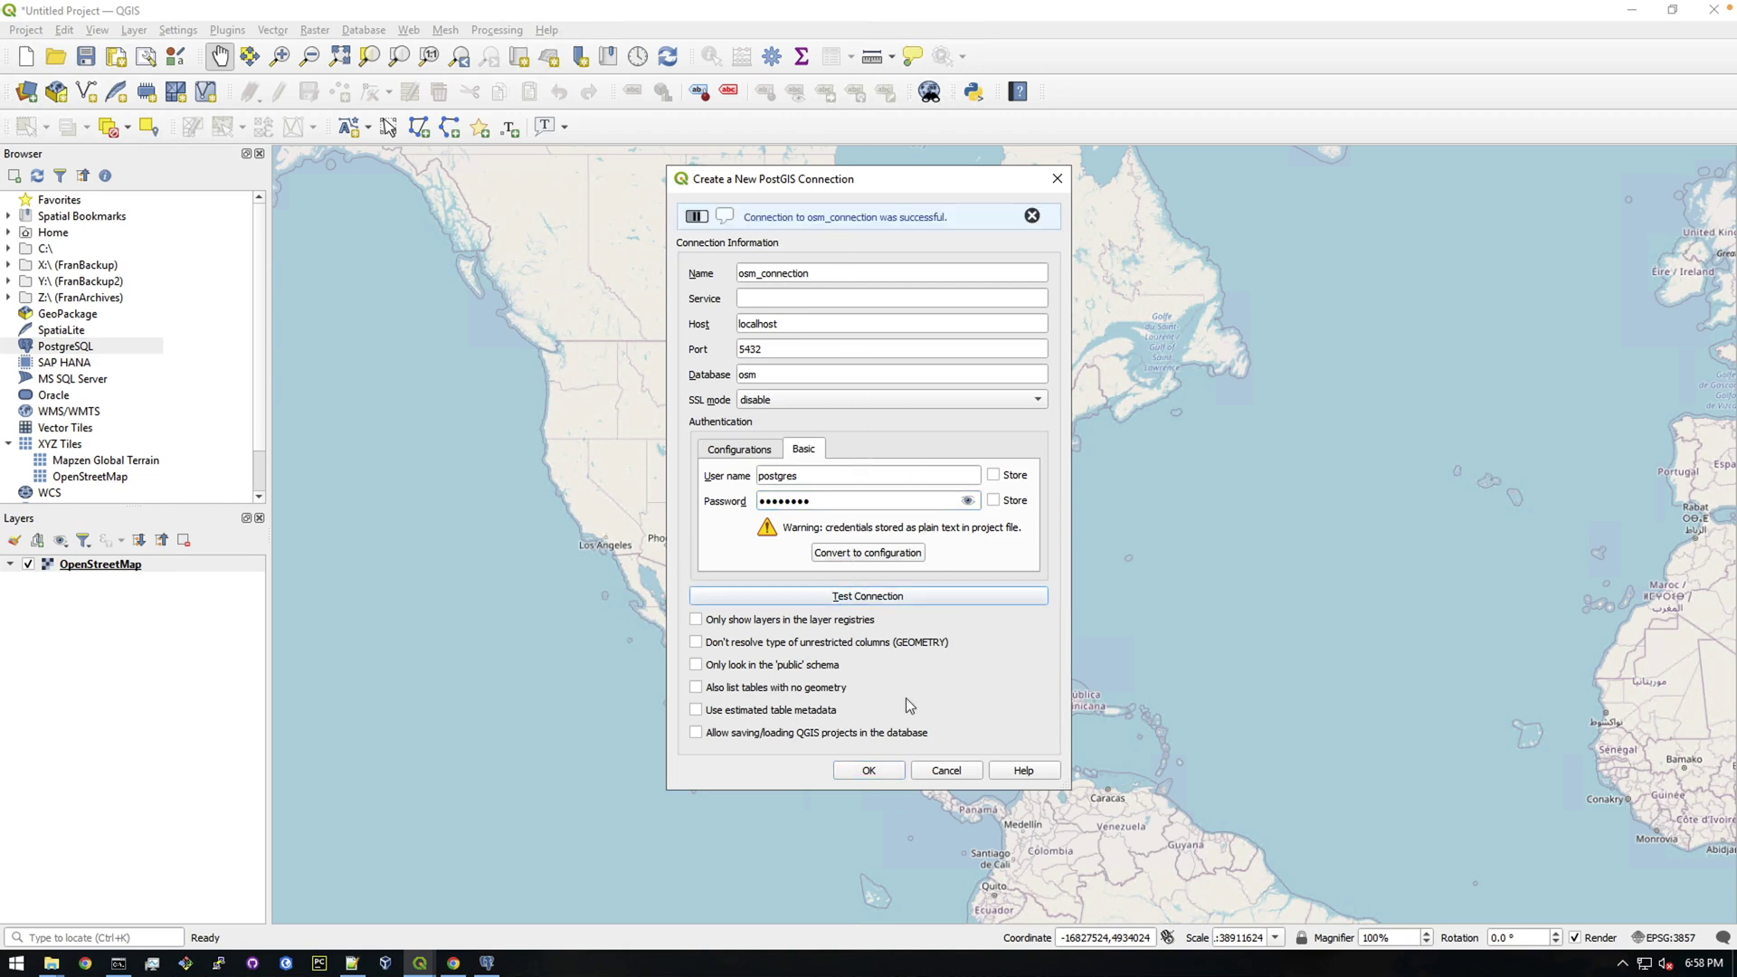
{"action": "left_click", "coordinate": [865, 769]}
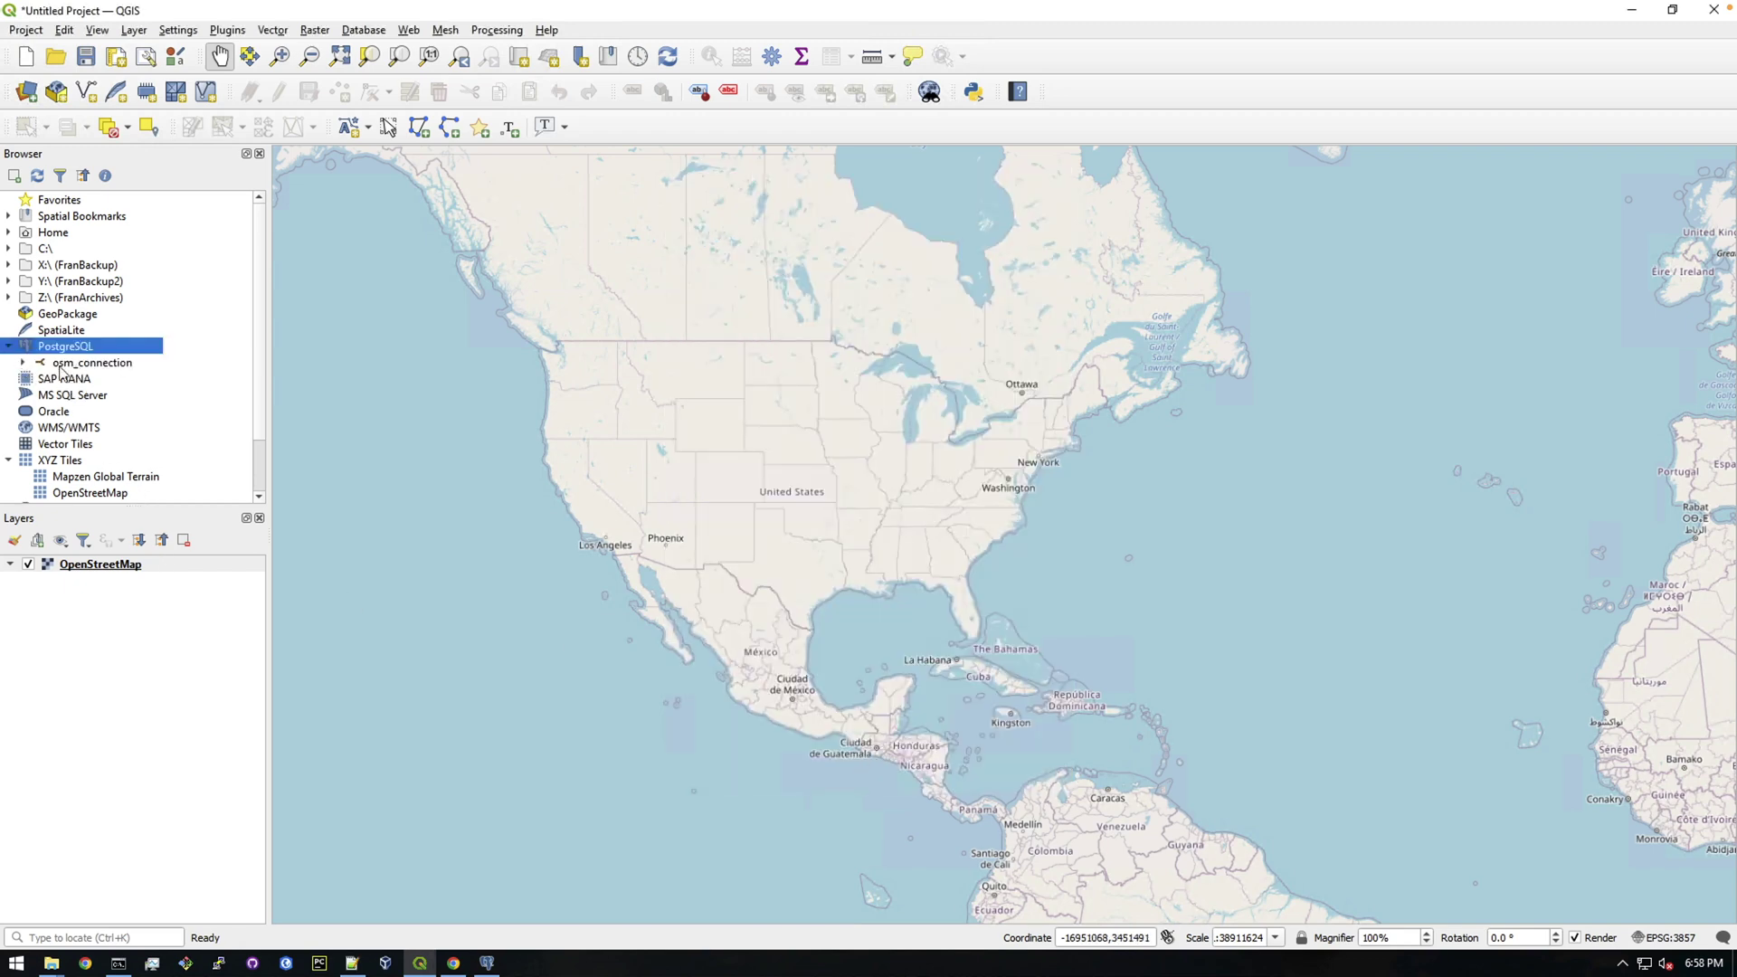
Log in to osm_connection with the database credentials and select its public schema.
{"action": "left_click", "coordinate": [24, 364]}
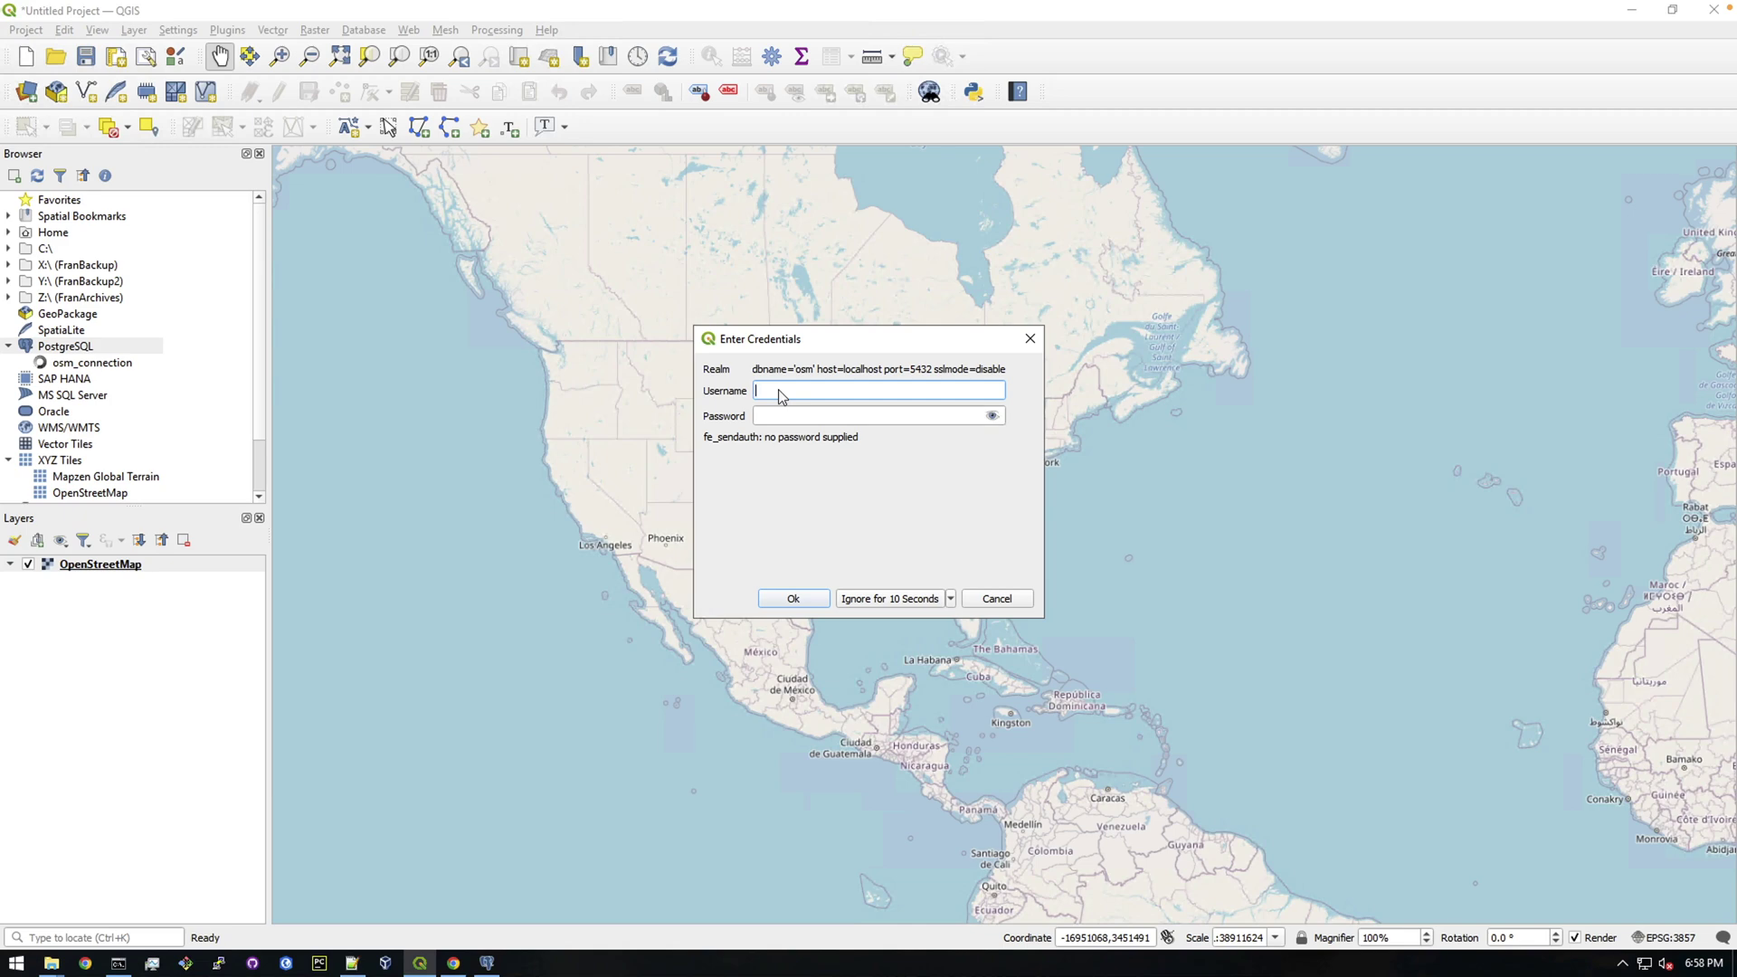
{"action": "type", "text": "postgres"}
{"action": "key", "text": "Tab"}
{"action": "key", "text": "Return"}
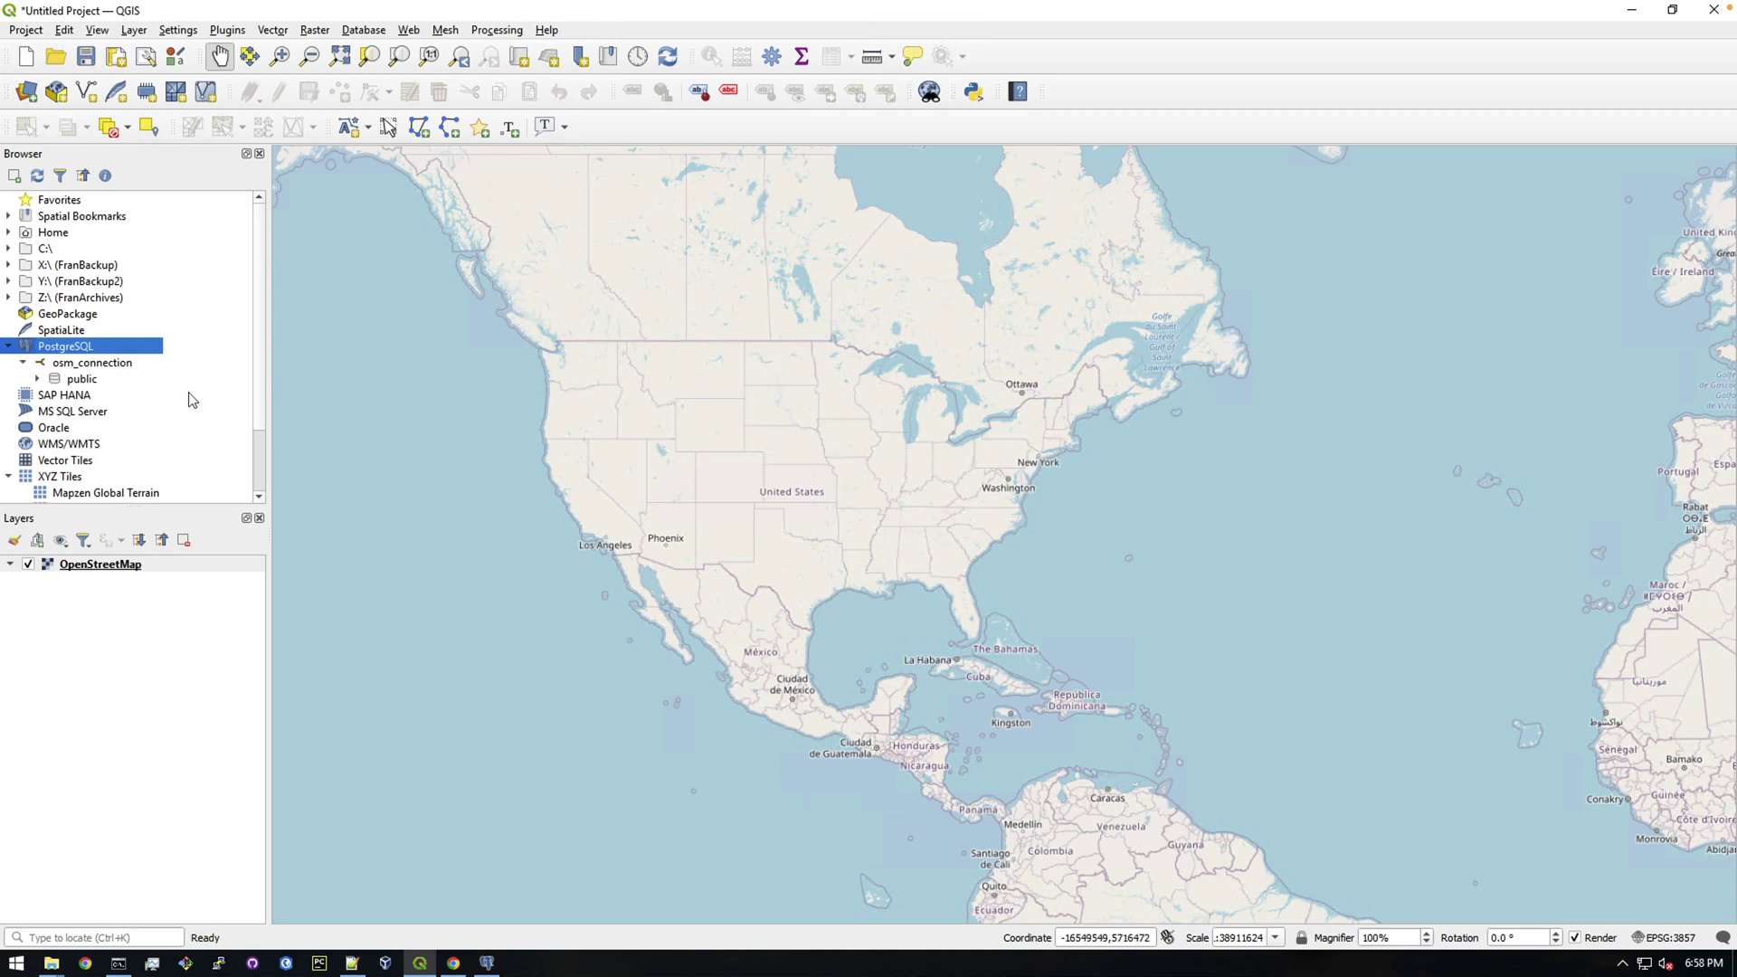
{"action": "left_click", "coordinate": [78, 380]}
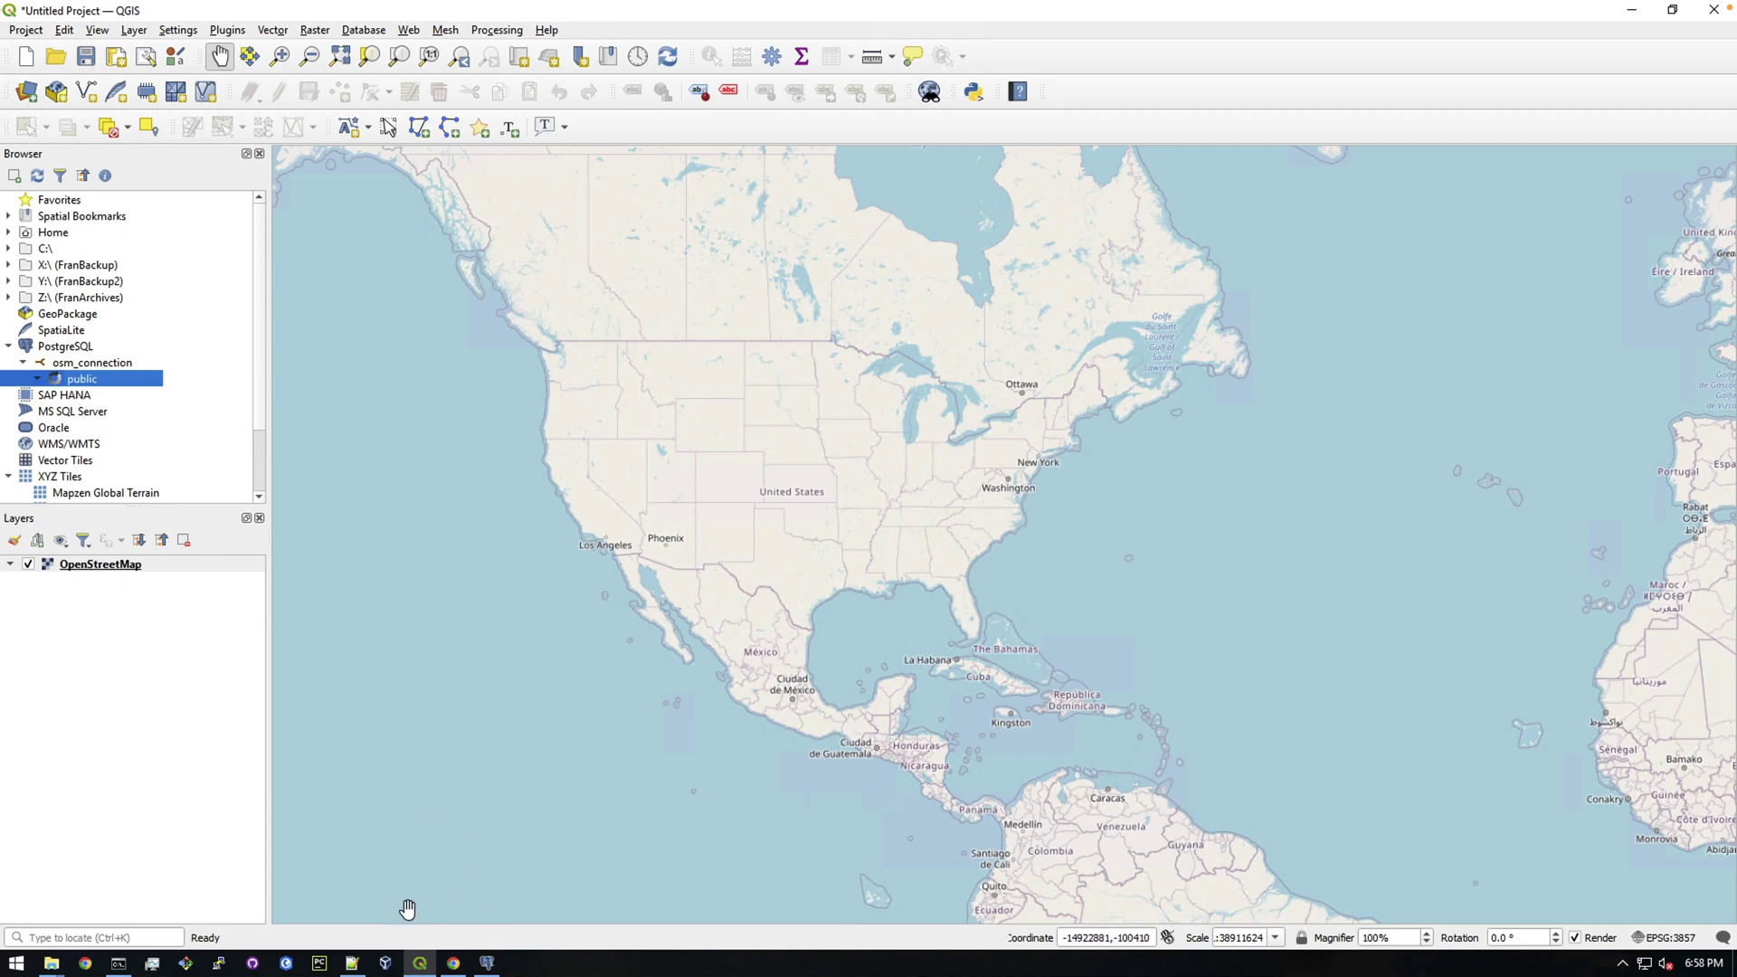
{"action": "left_click", "coordinate": [486, 963]}
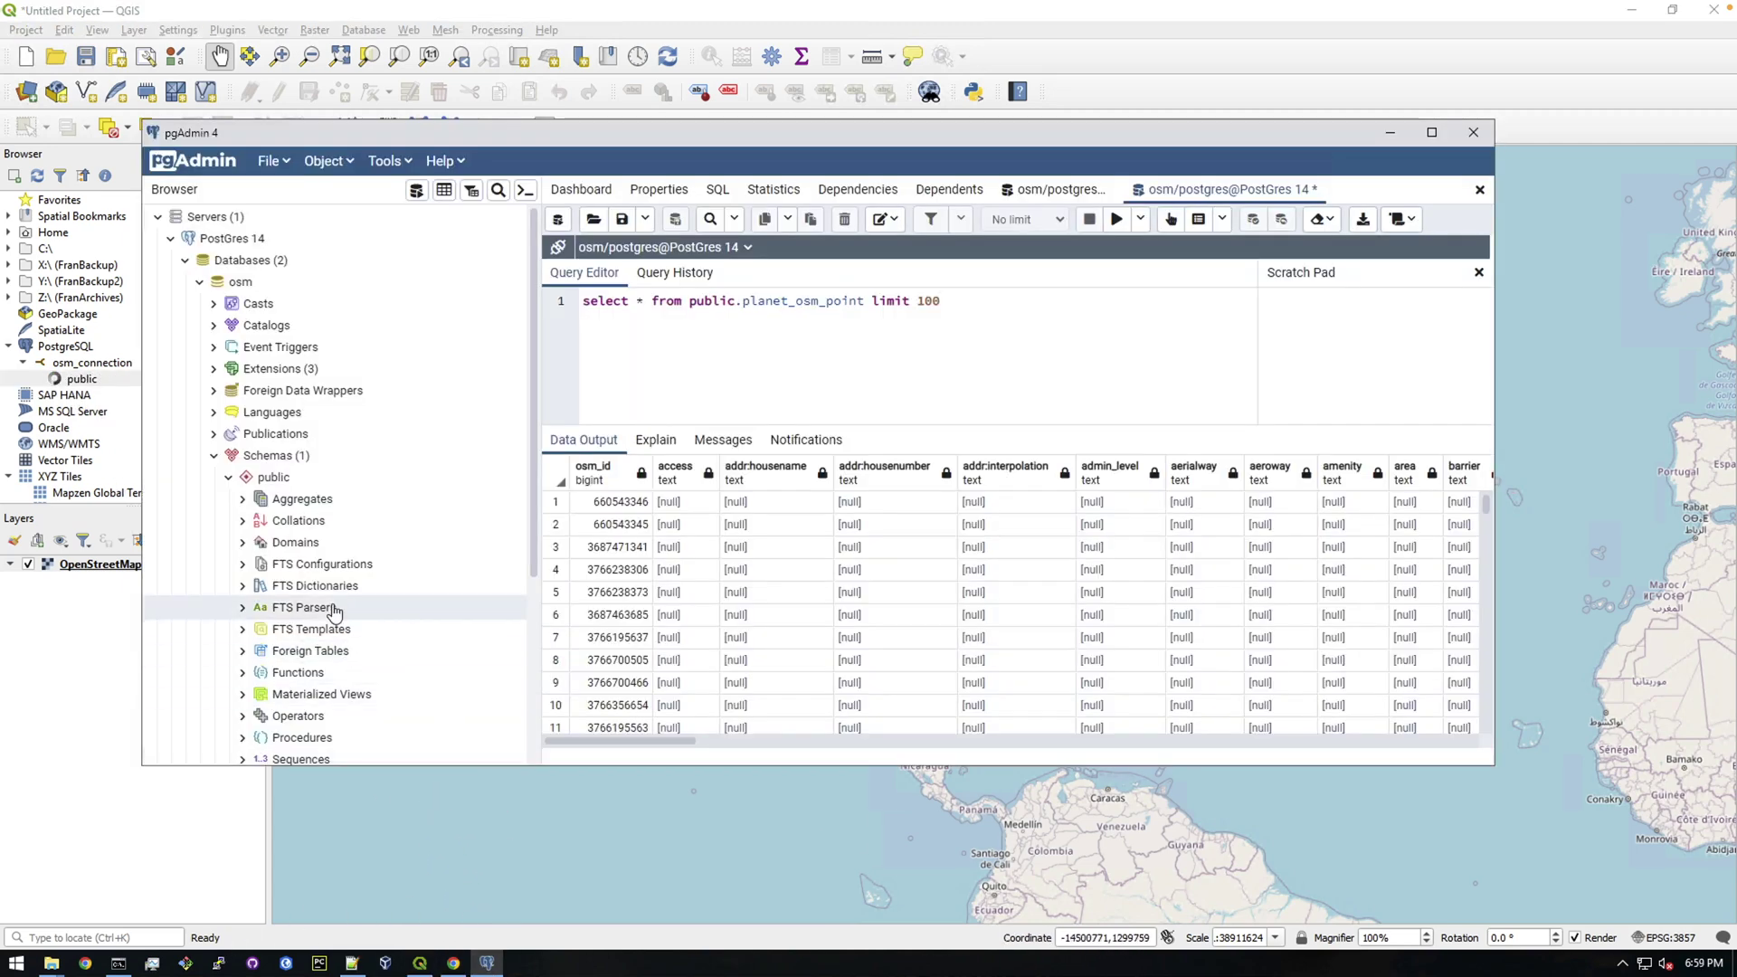
Check the five tables under public in pgAdmin, then return to QGIS.
{"action": "scroll", "coordinate": [333, 611], "scroll_direction": "down", "scroll_amount": 5}
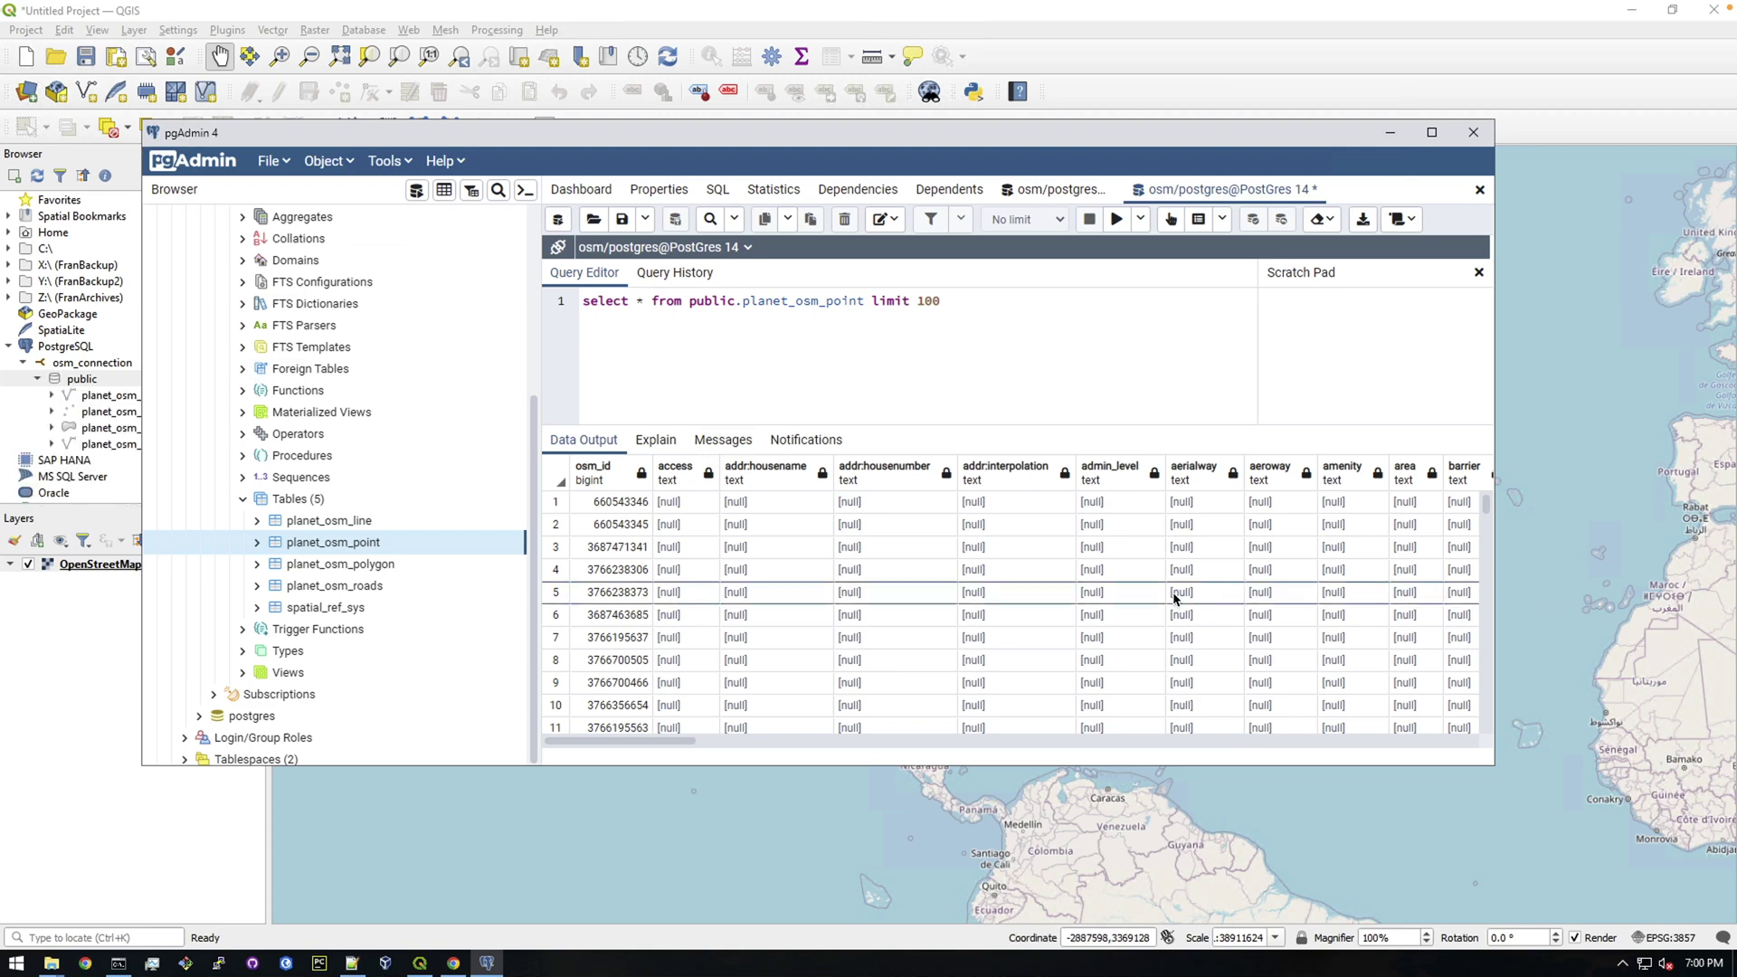
{"action": "left_click", "coordinate": [95, 384]}
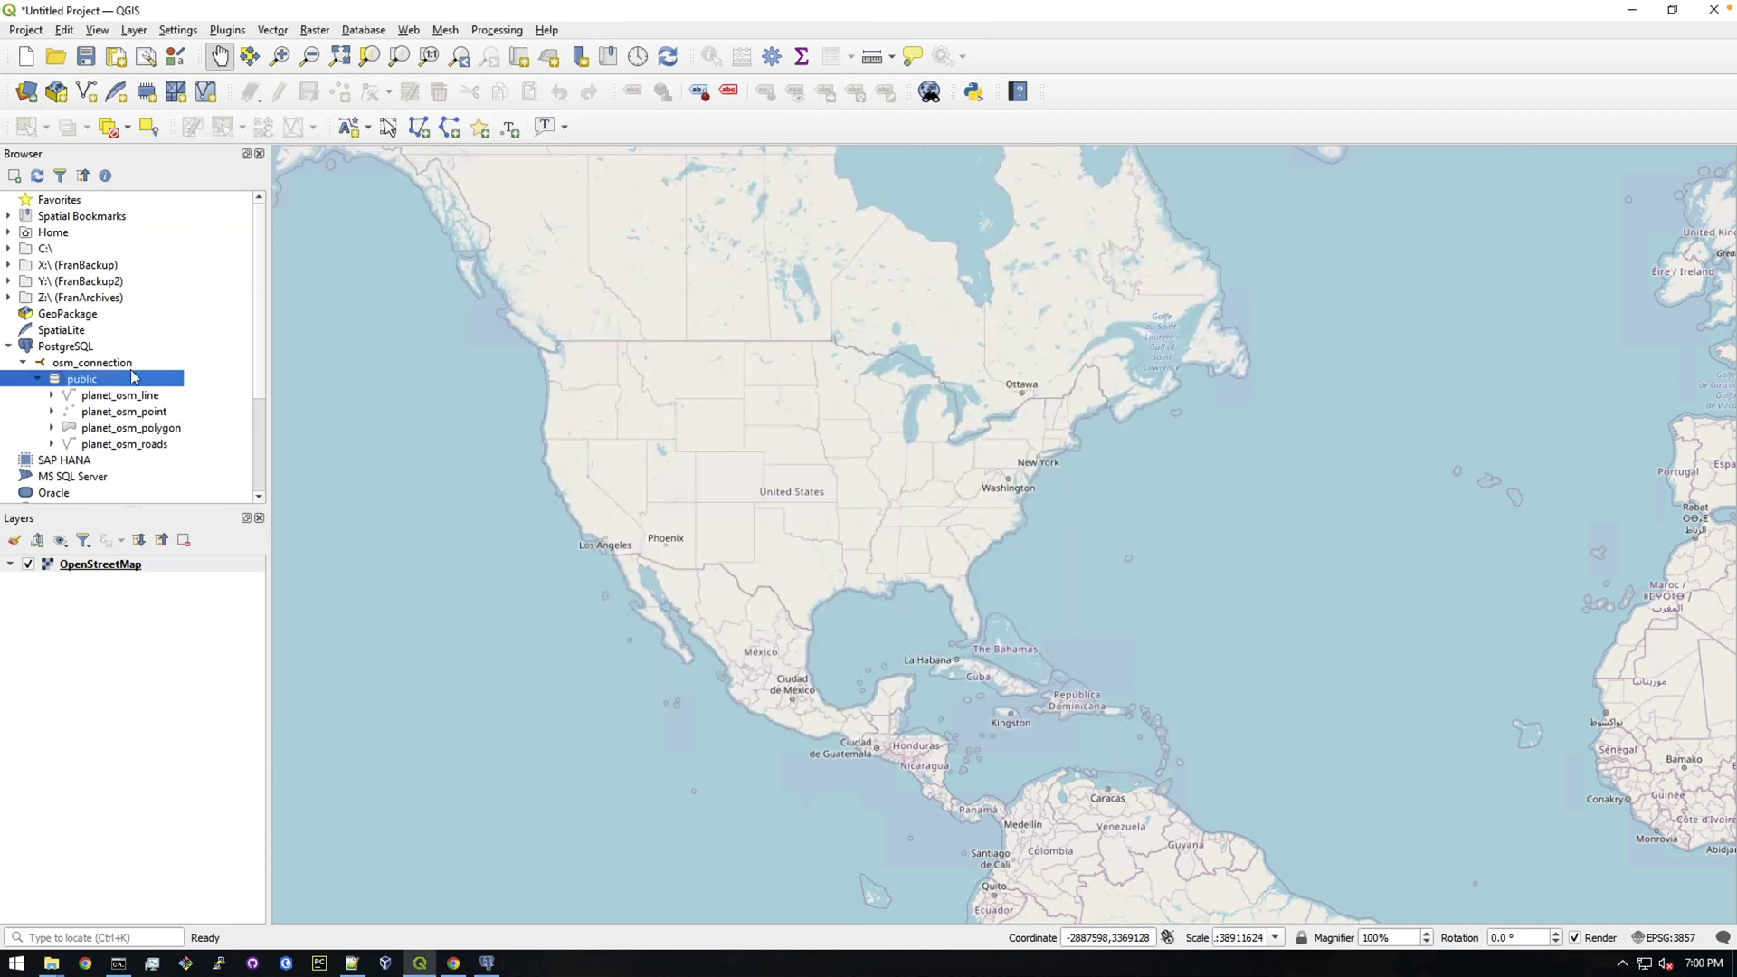
Add planet_osm_point from the public schema to the project and select its layer.
{"action": "left_click", "coordinate": [139, 415]}
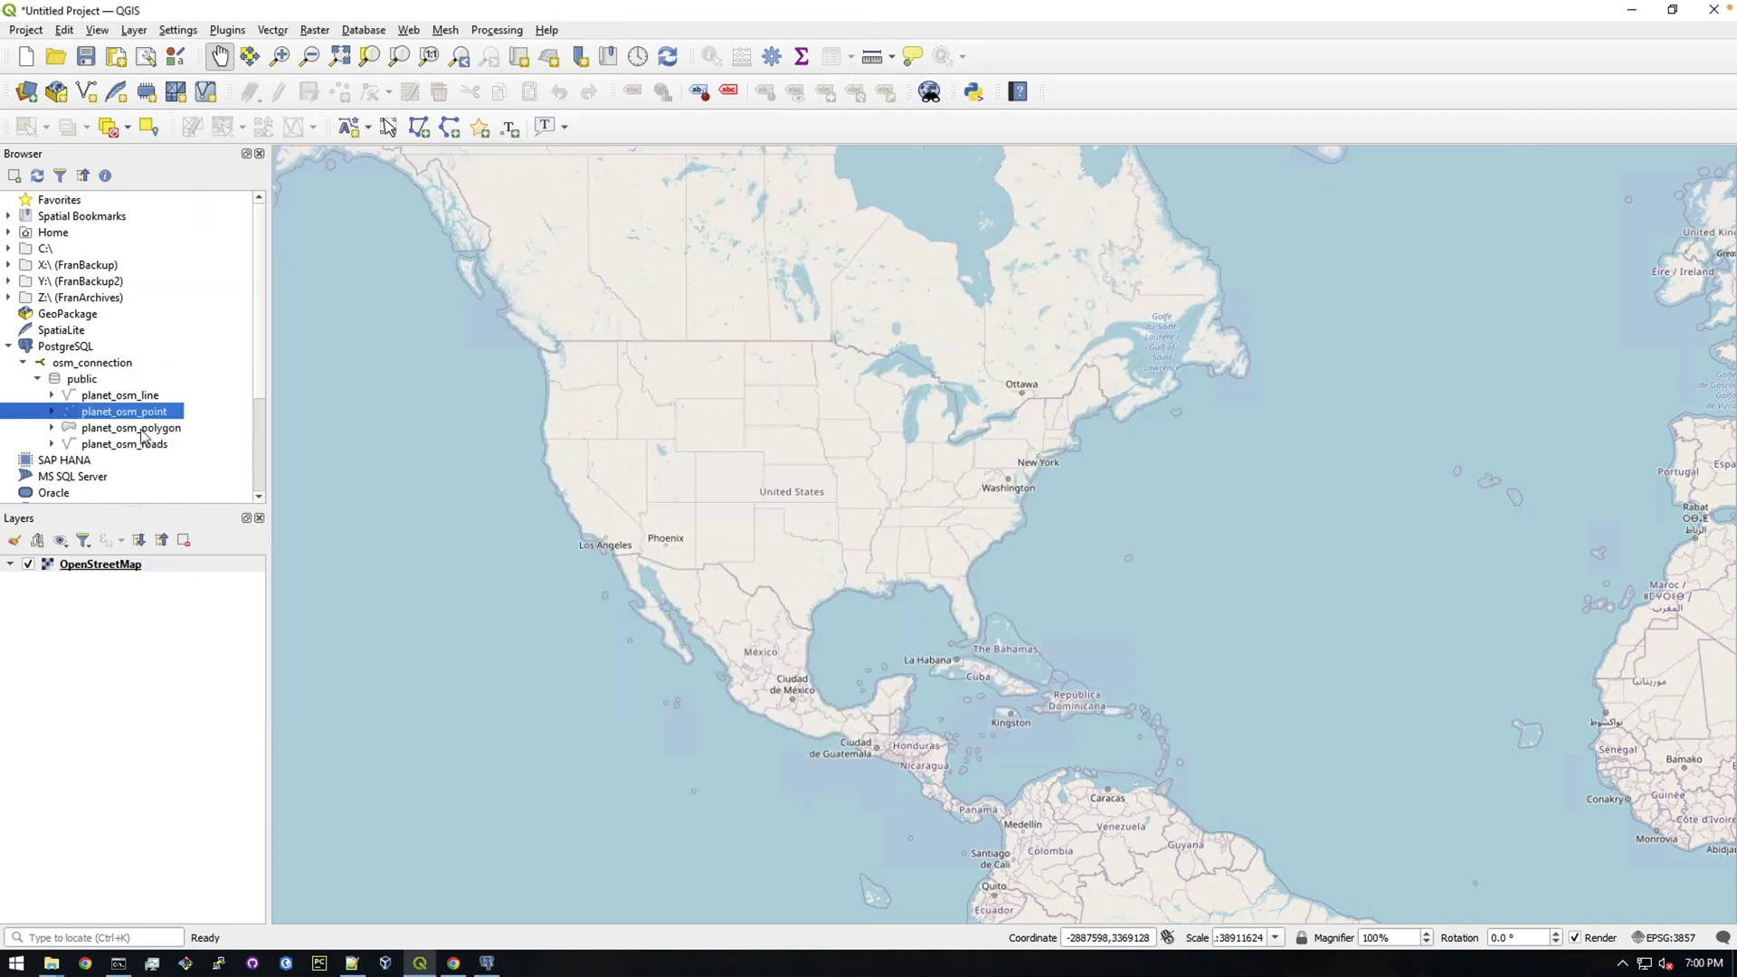
{"action": "right_click", "coordinate": [127, 416]}
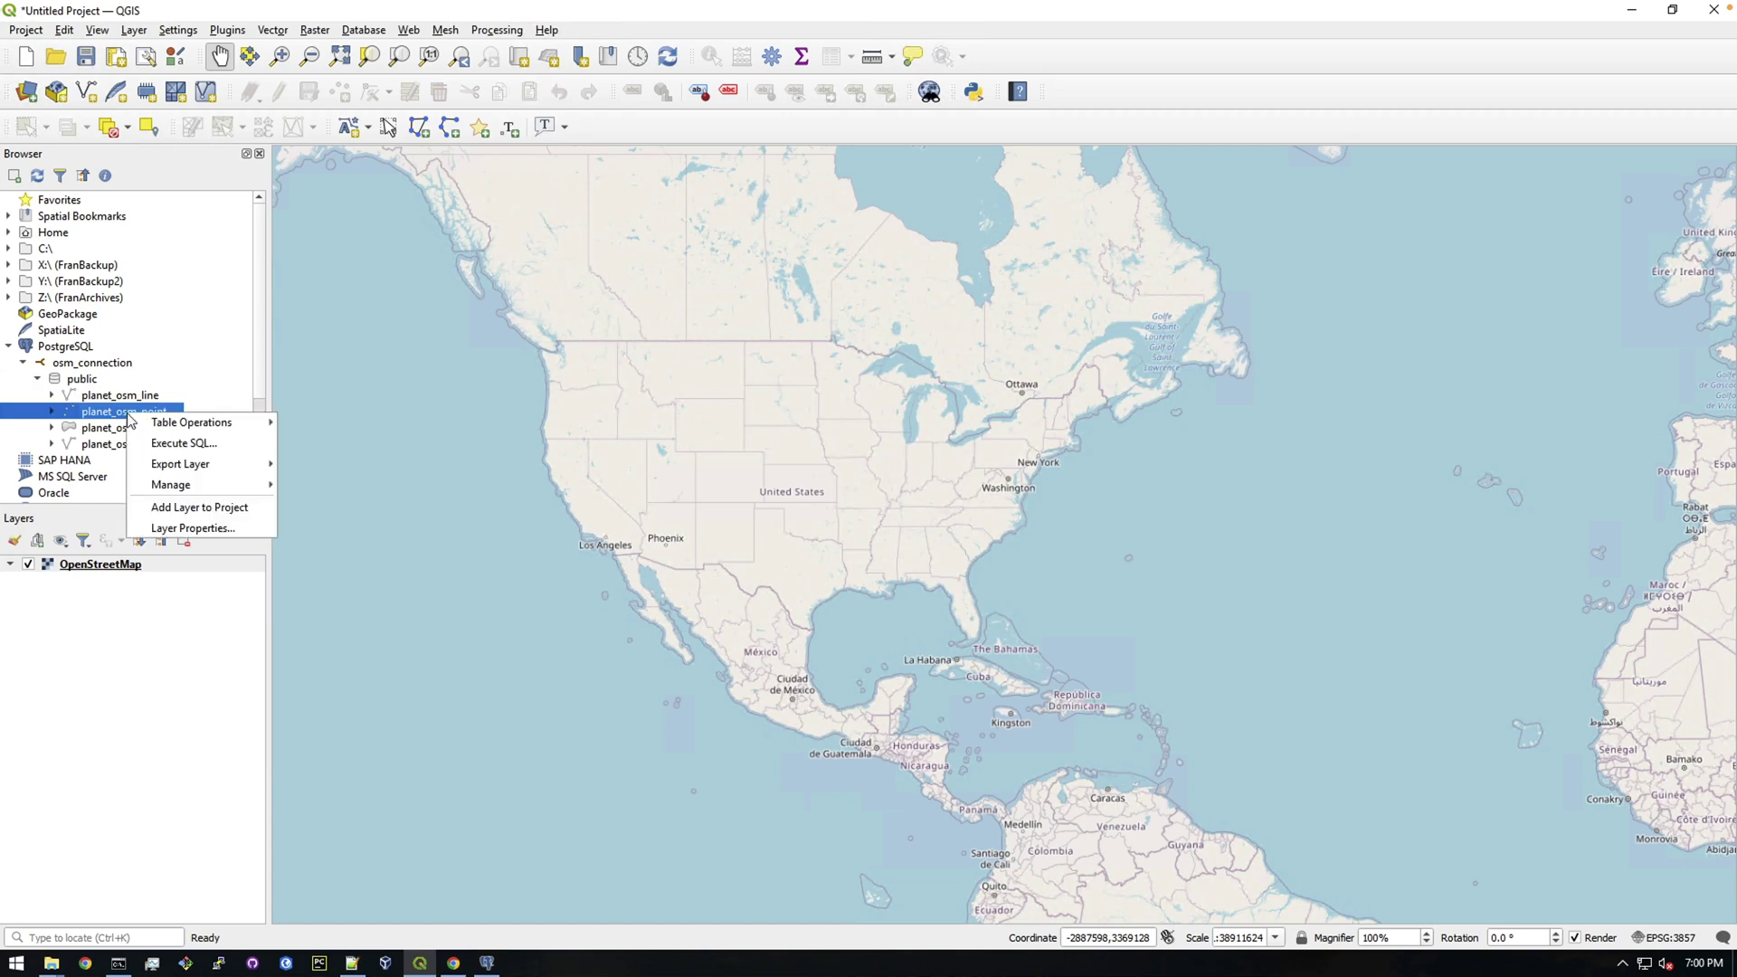
{"action": "left_click", "coordinate": [203, 507]}
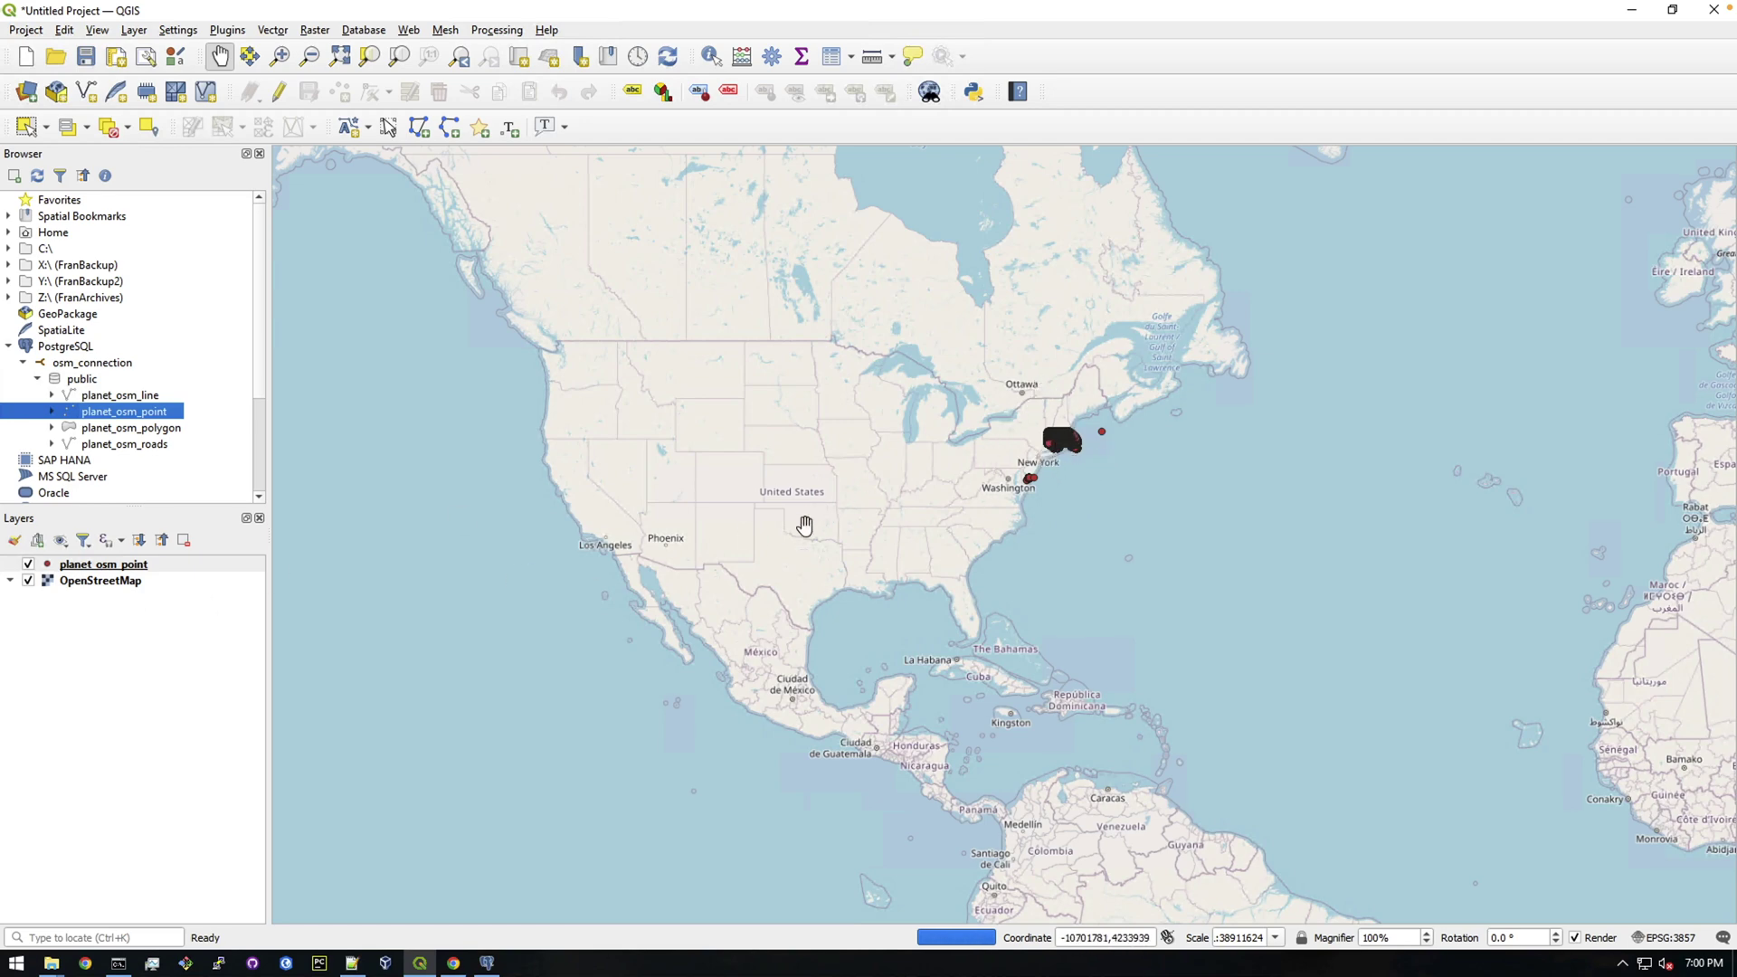
{"action": "left_click", "coordinate": [131, 568]}
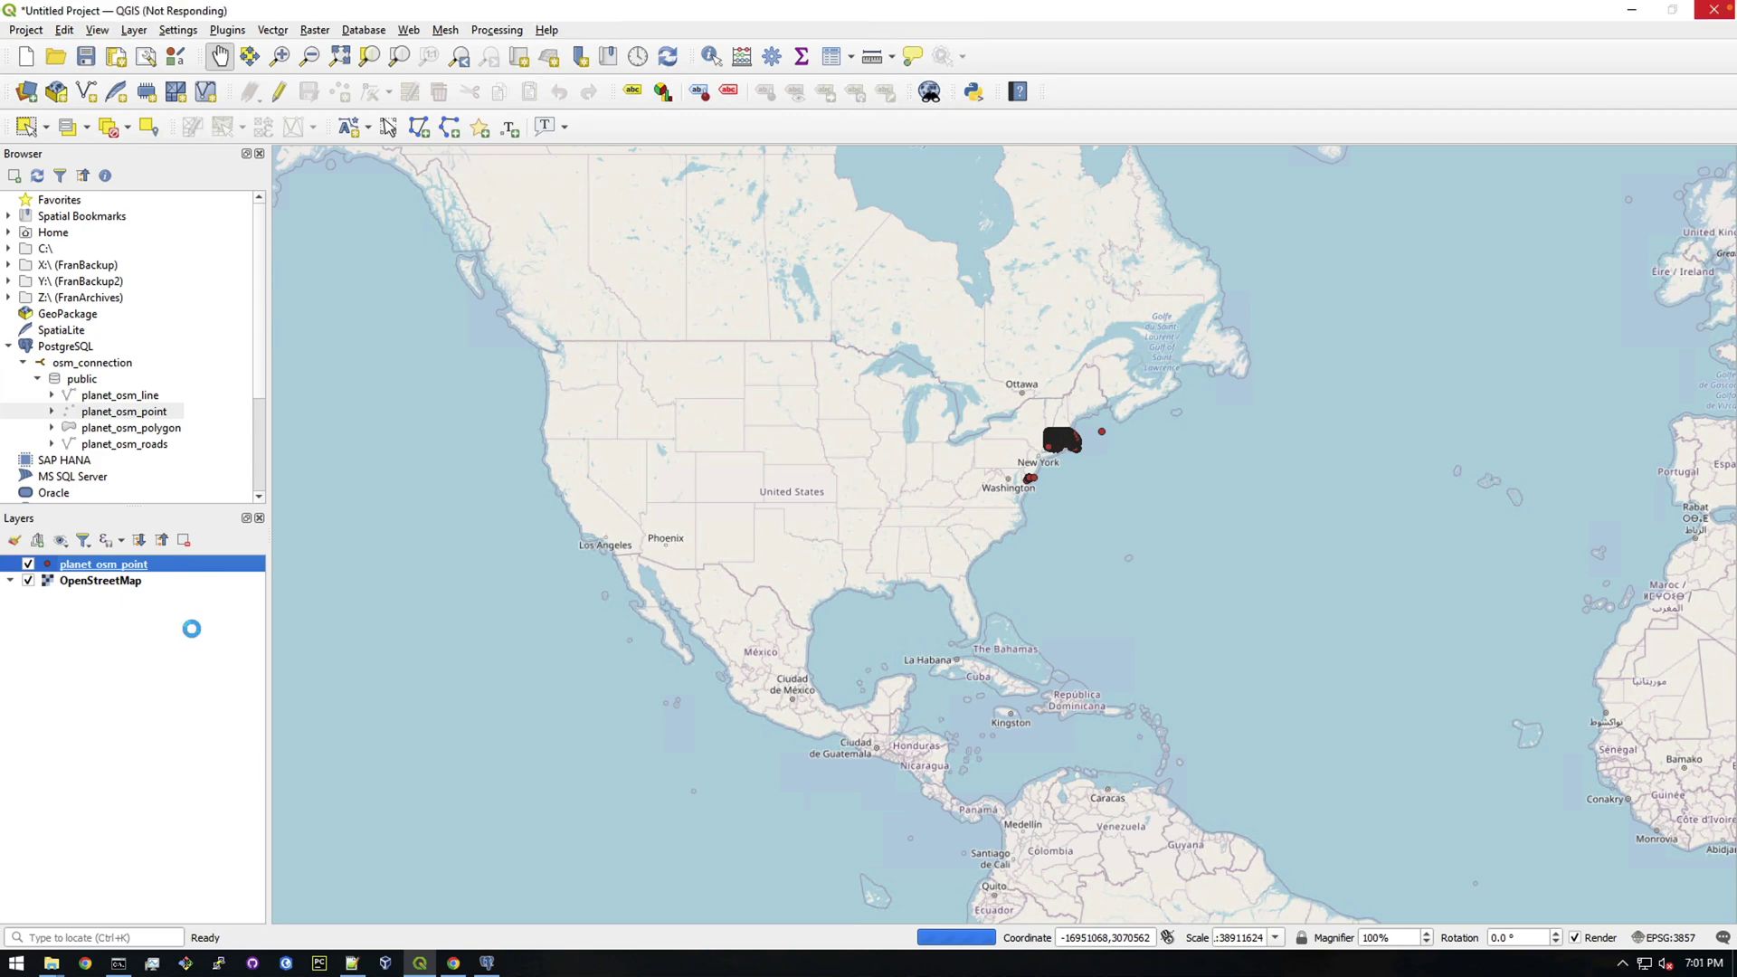
Open the layer's Query Builder, add the amenity field and list all its values.
{"action": "double_click", "coordinate": [178, 570]}
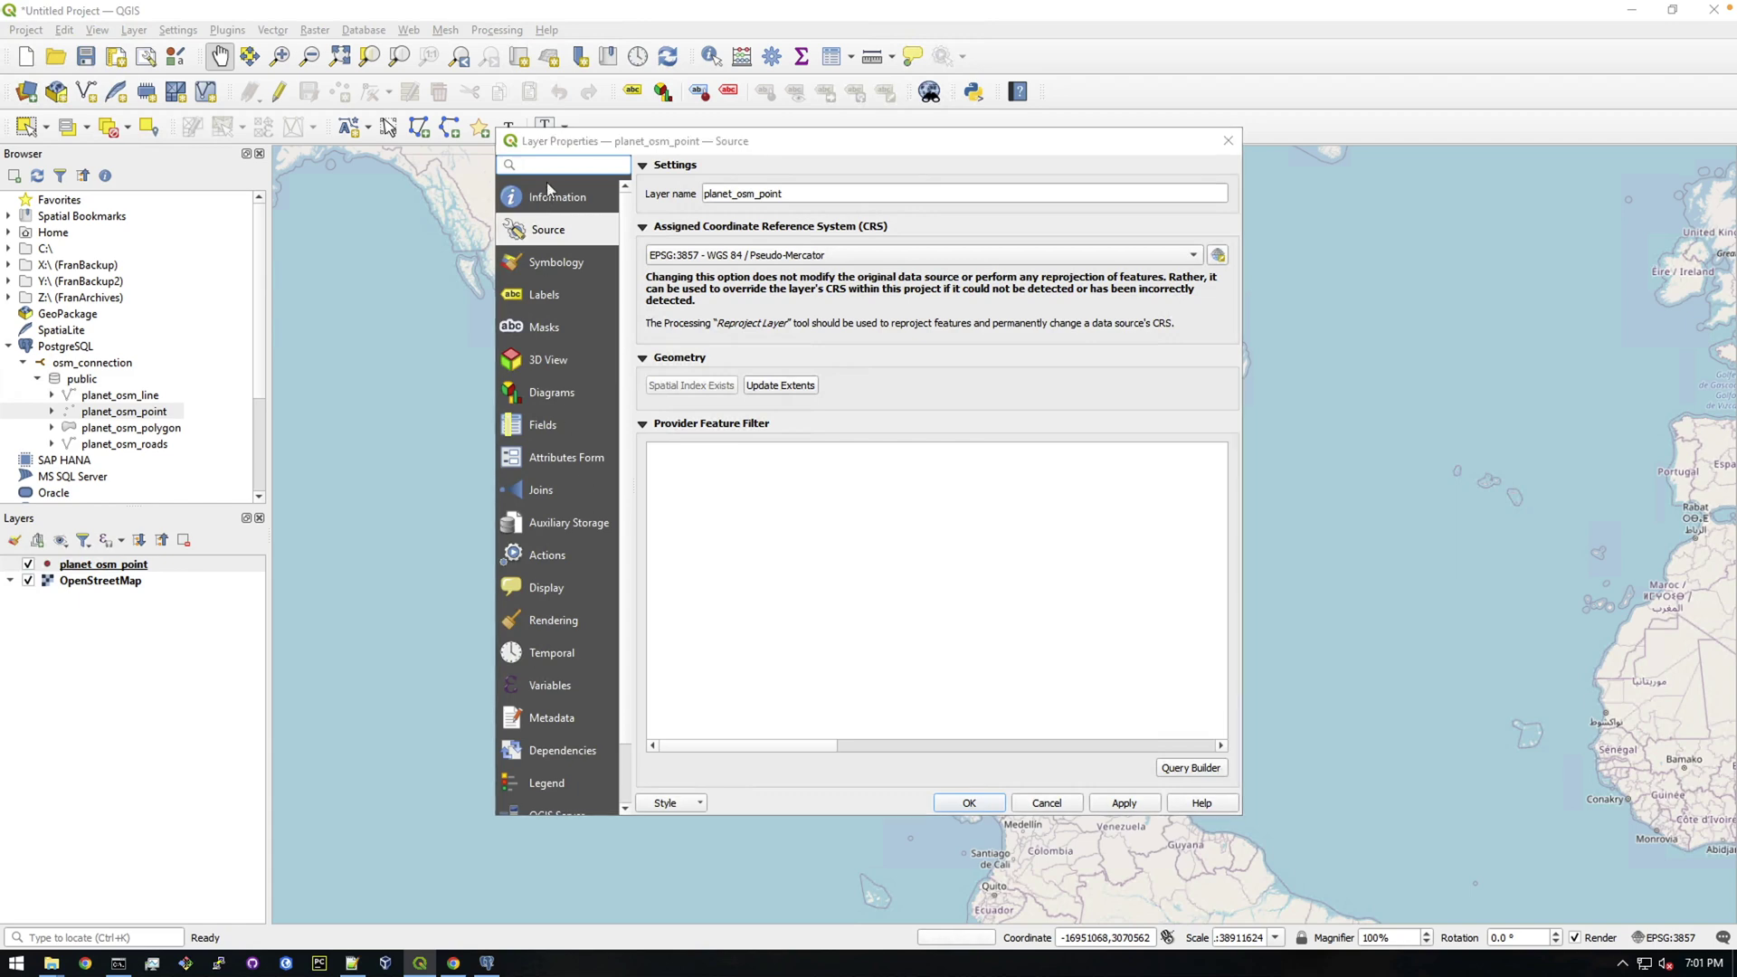
{"action": "left_click", "coordinate": [553, 198]}
{"action": "left_click", "coordinate": [559, 233]}
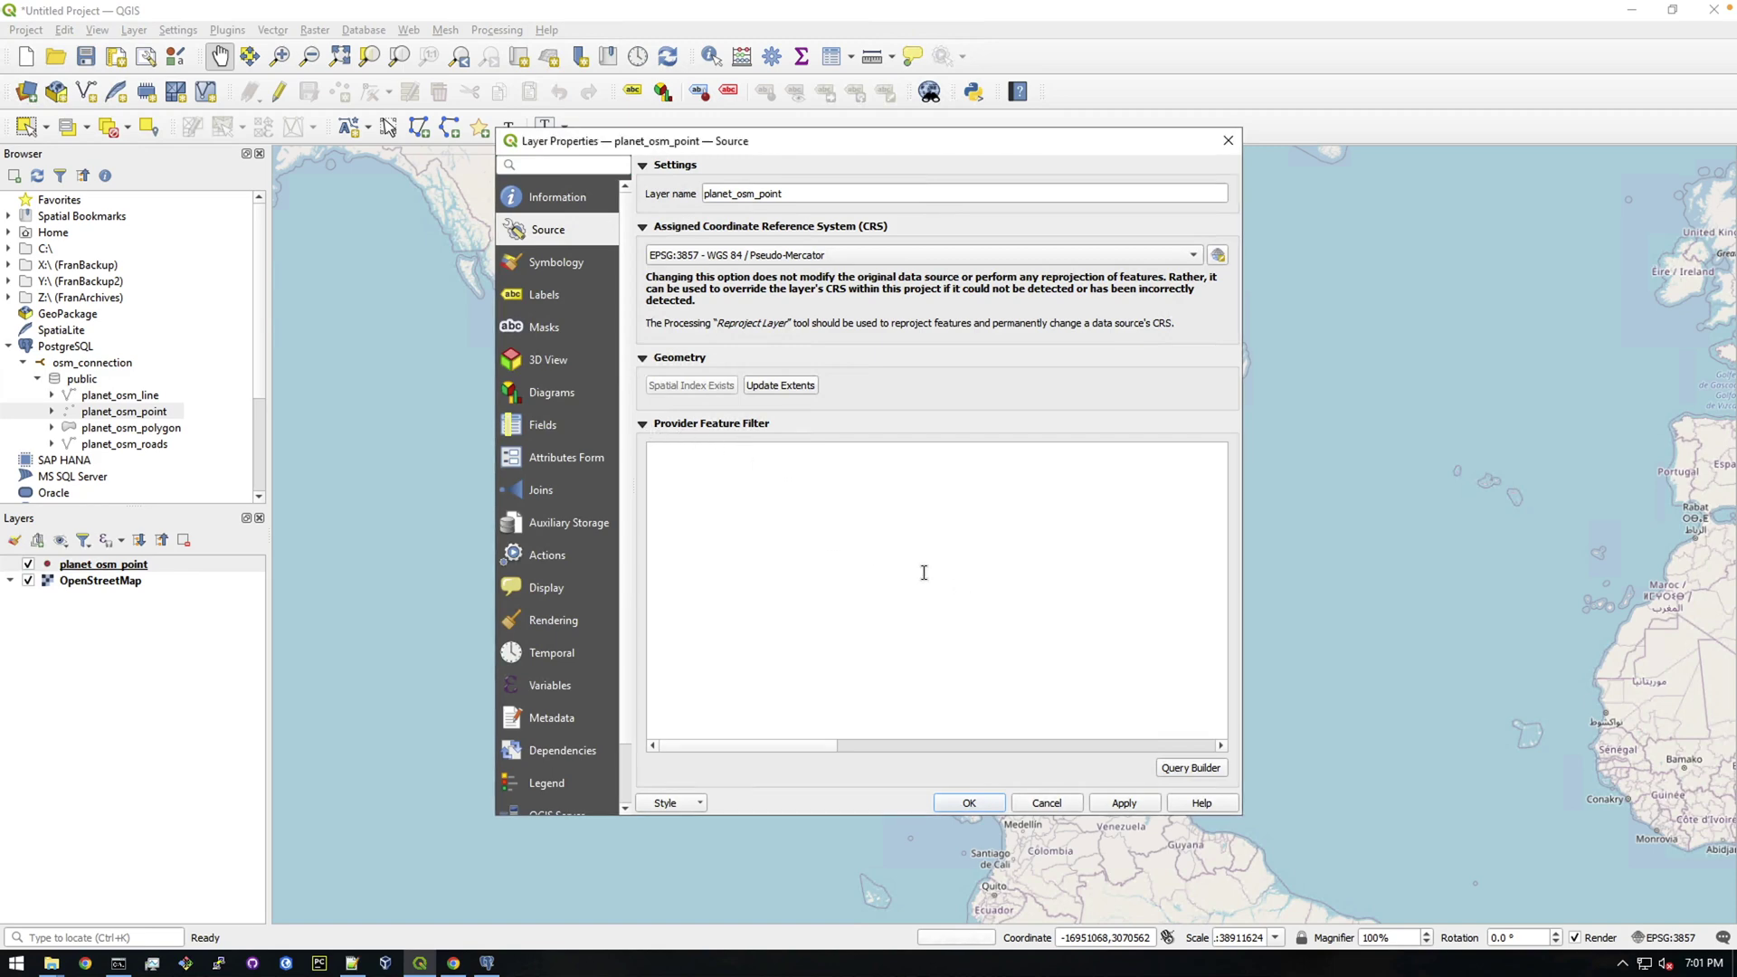
{"action": "left_click", "coordinate": [1178, 770]}
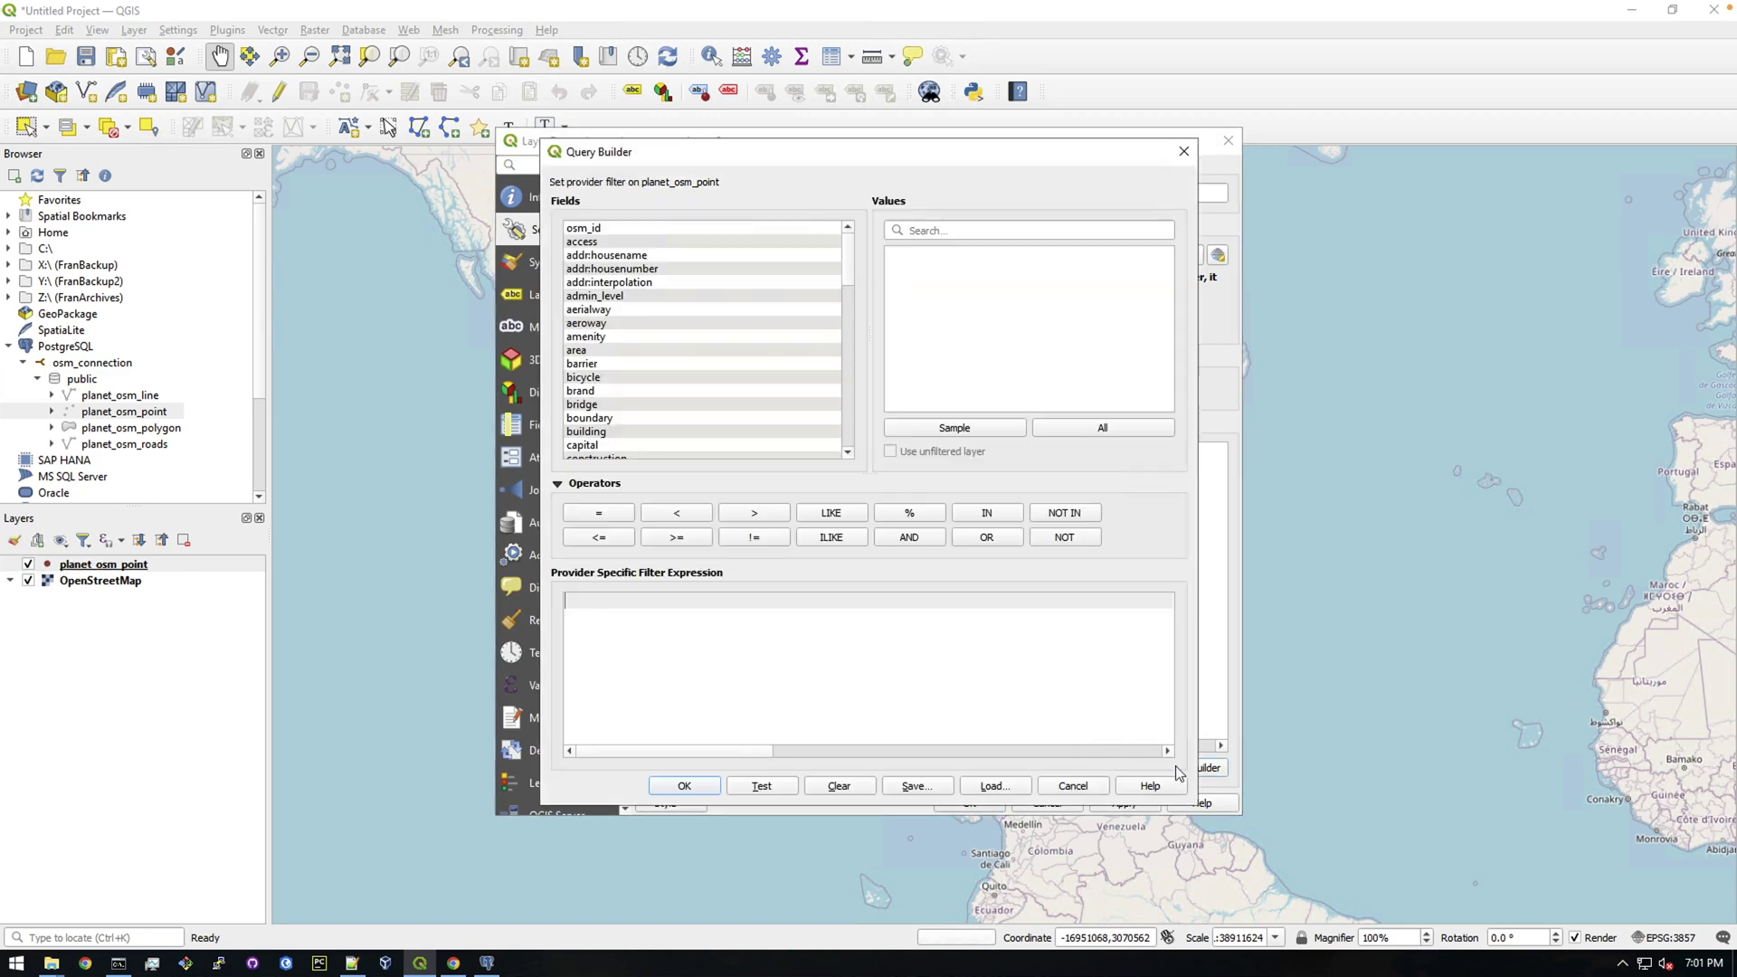
{"action": "double_click", "coordinate": [585, 338]}
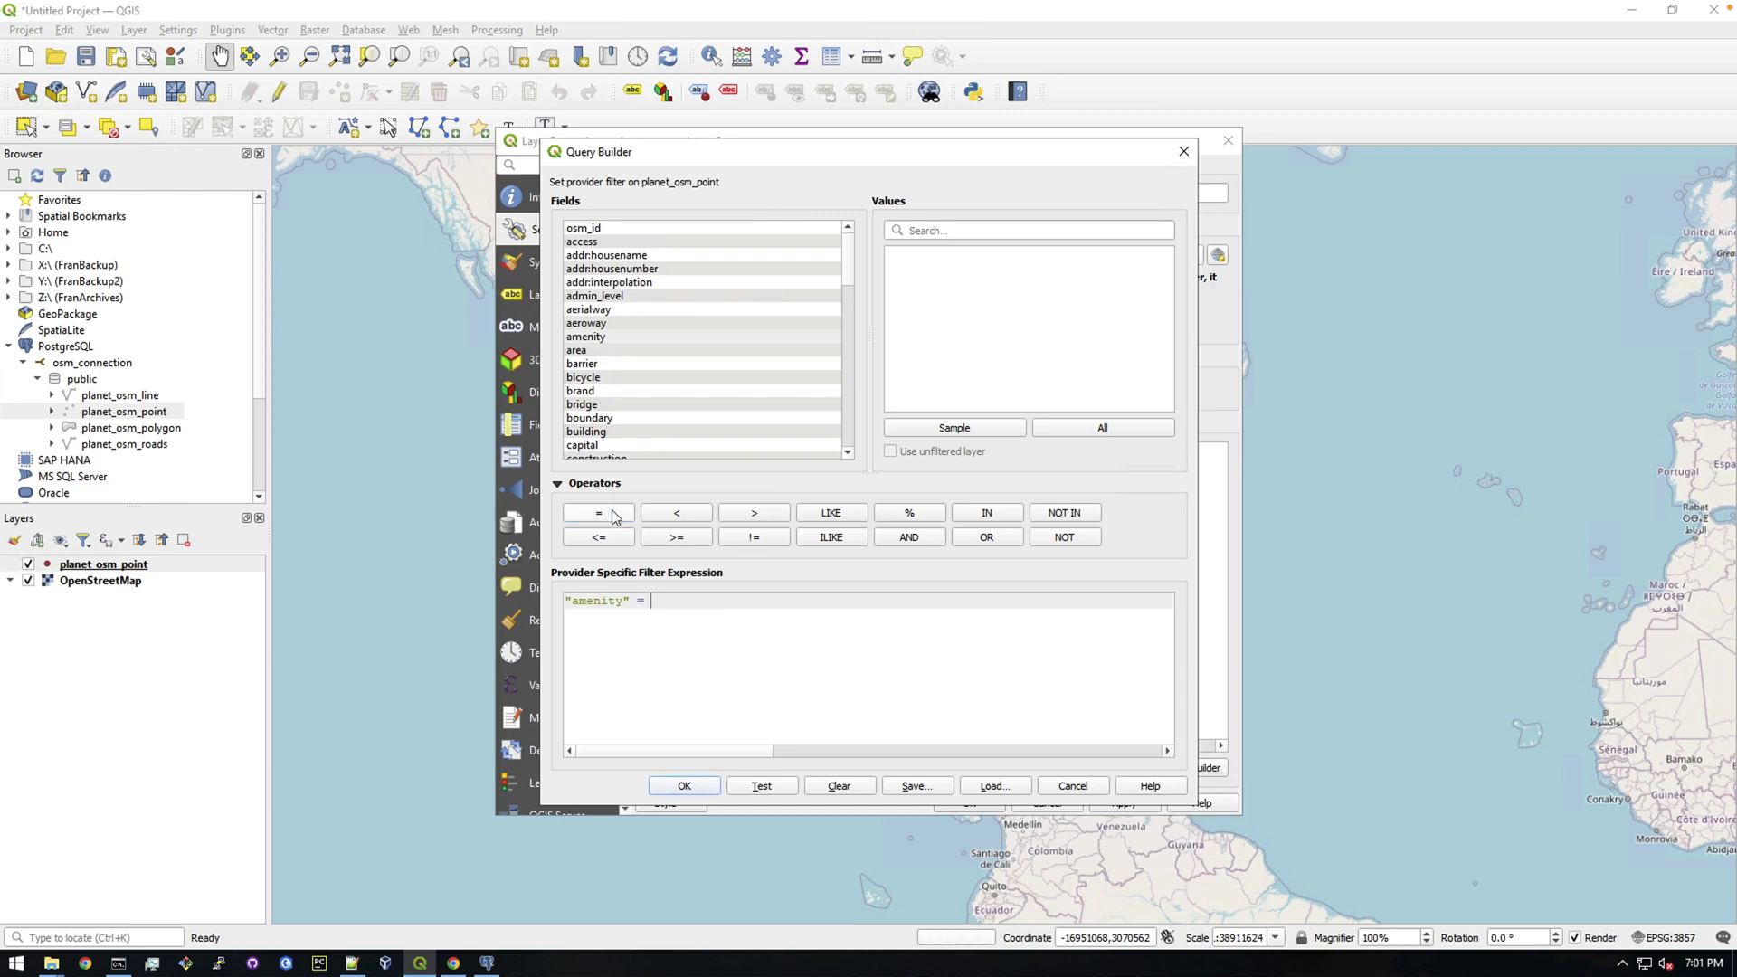
{"action": "left_click", "coordinate": [1092, 433]}
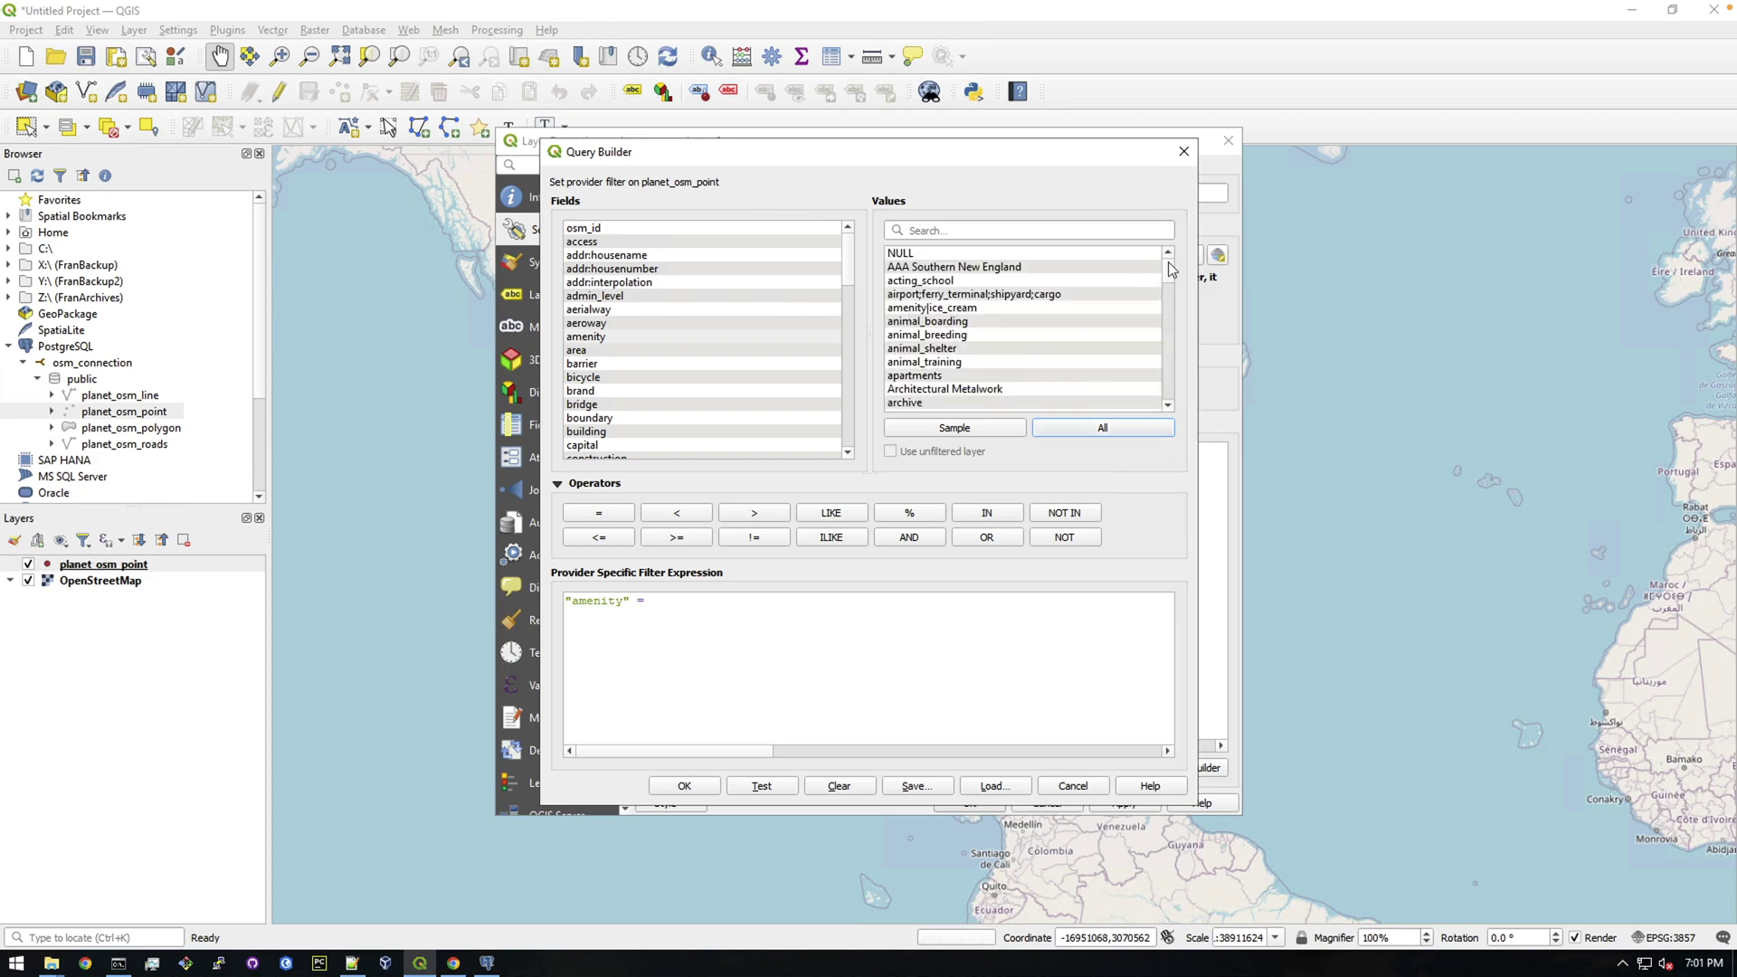
Complete the filter "amenity" = 'restaurant', test it returns 22711 rows, and apply it.
{"action": "left_click_drag", "start_coordinate": [1168, 263], "coordinate": [1161, 348]}
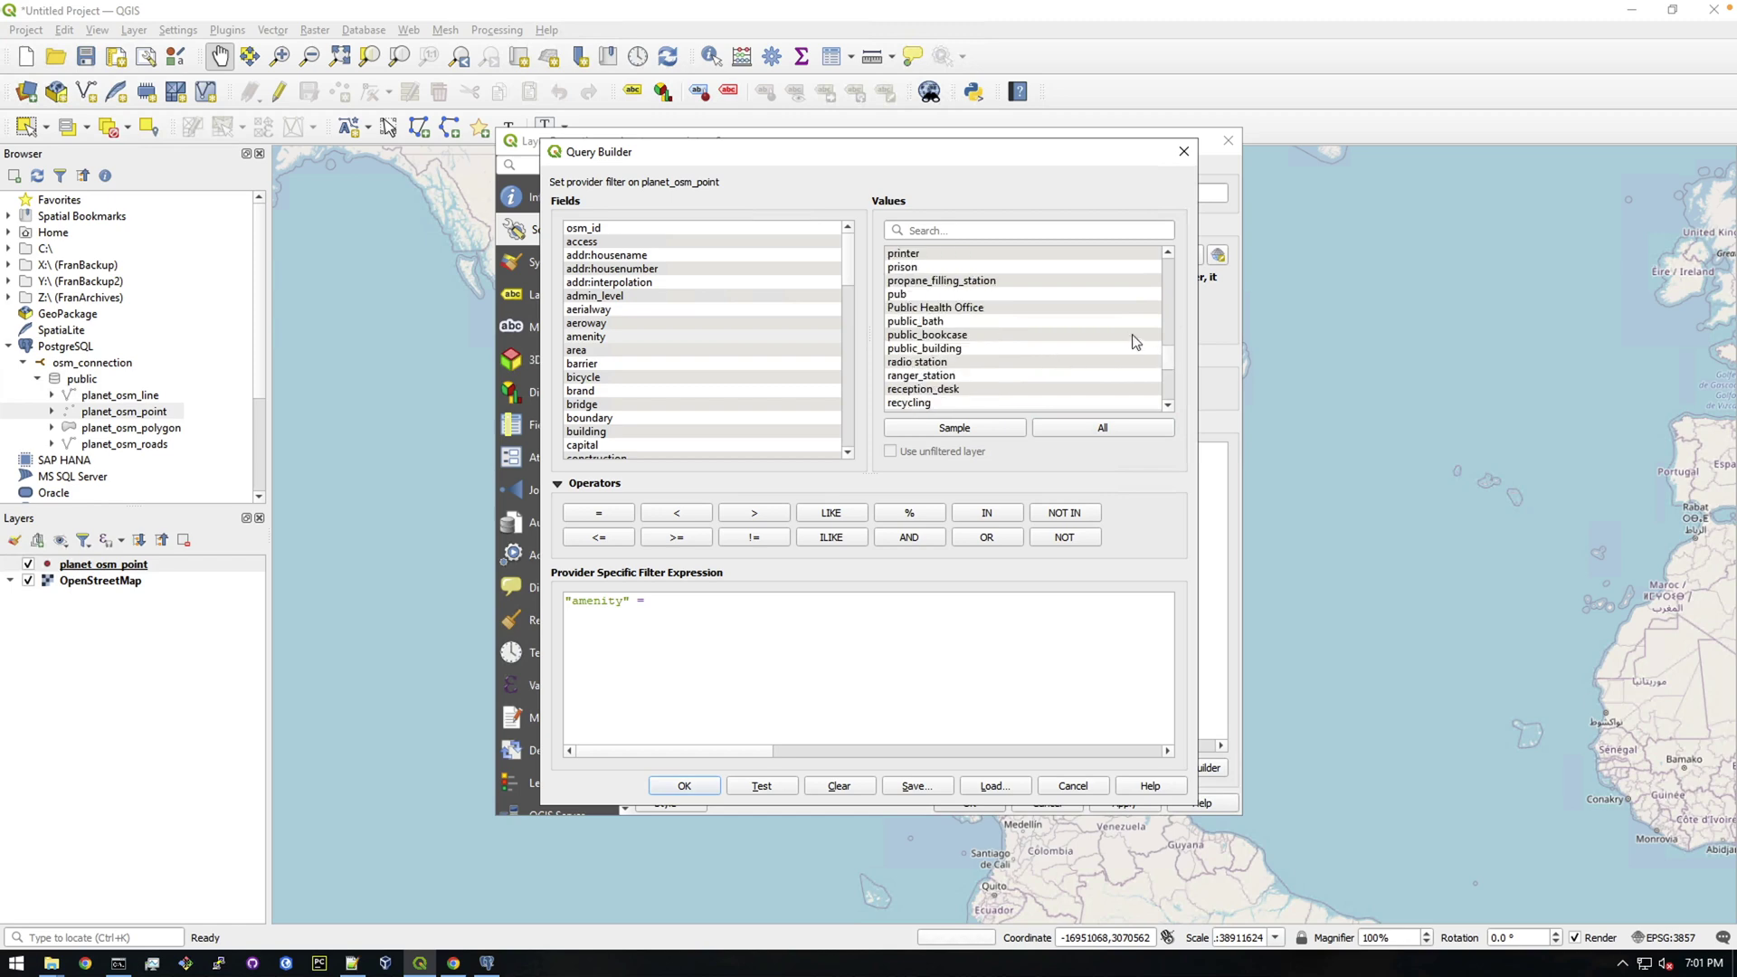
{"action": "left_click", "coordinate": [1168, 404]}
{"action": "left_click", "coordinate": [1169, 404]}
{"action": "left_click", "coordinate": [1169, 404]}
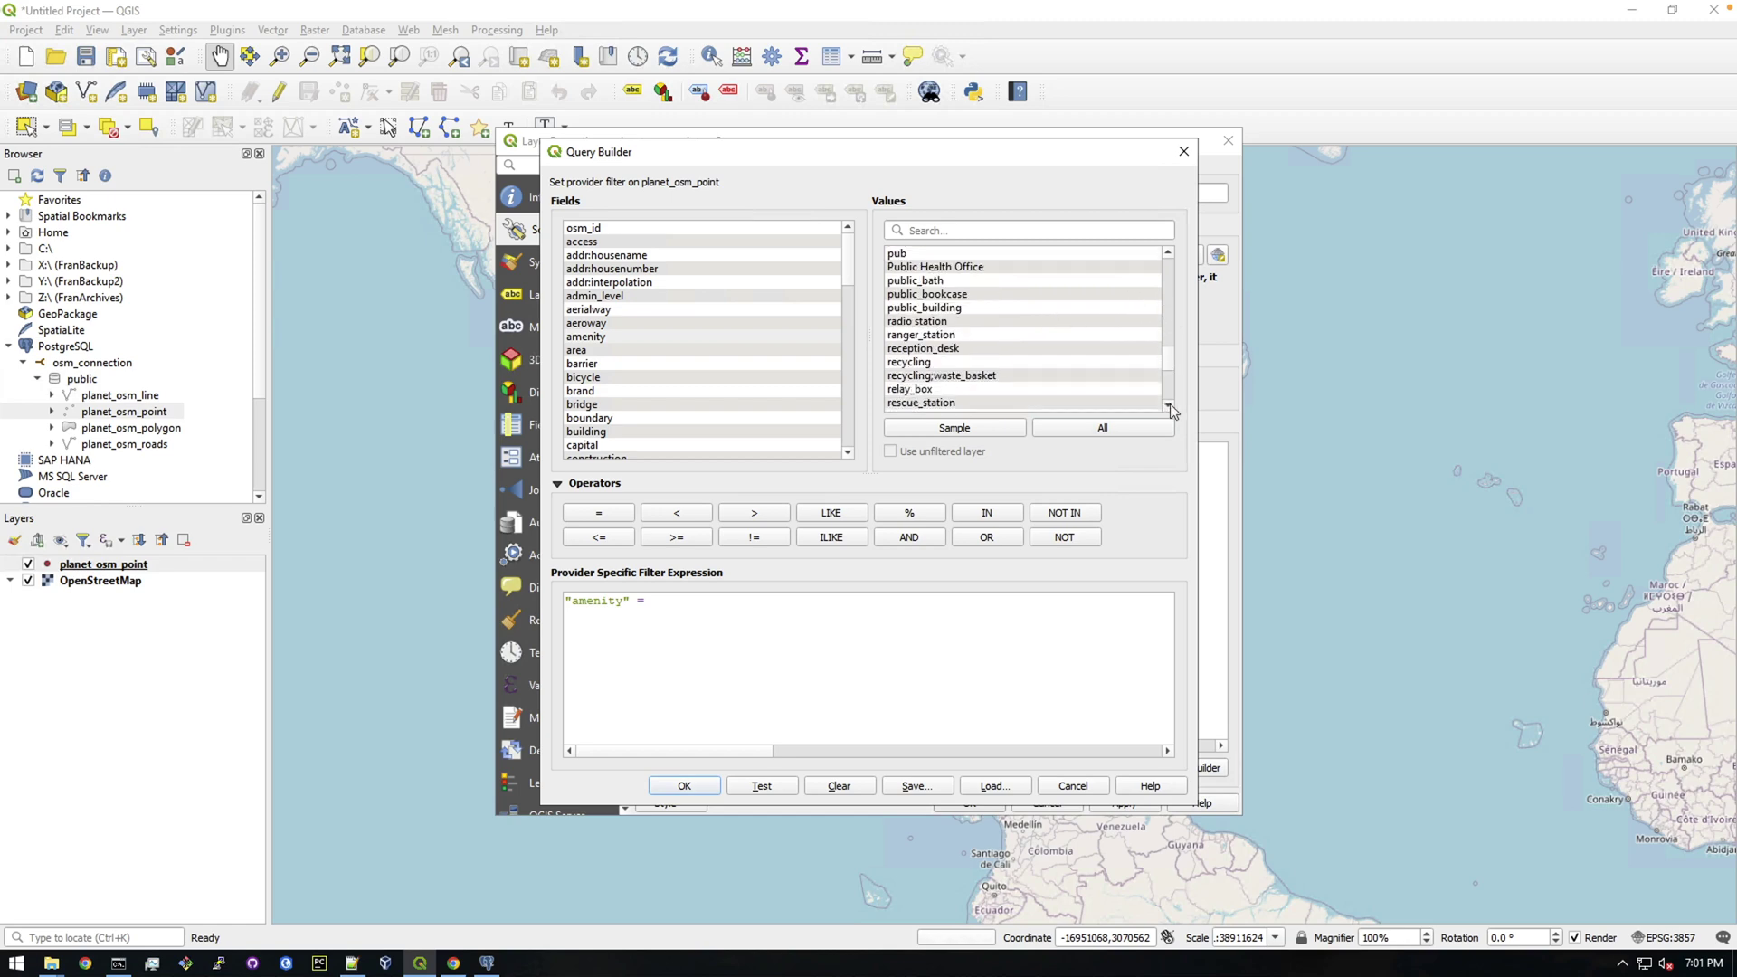
{"action": "left_click", "coordinate": [1169, 404]}
{"action": "left_click", "coordinate": [1169, 405]}
{"action": "left_click", "coordinate": [1169, 404]}
{"action": "left_click", "coordinate": [1168, 404]}
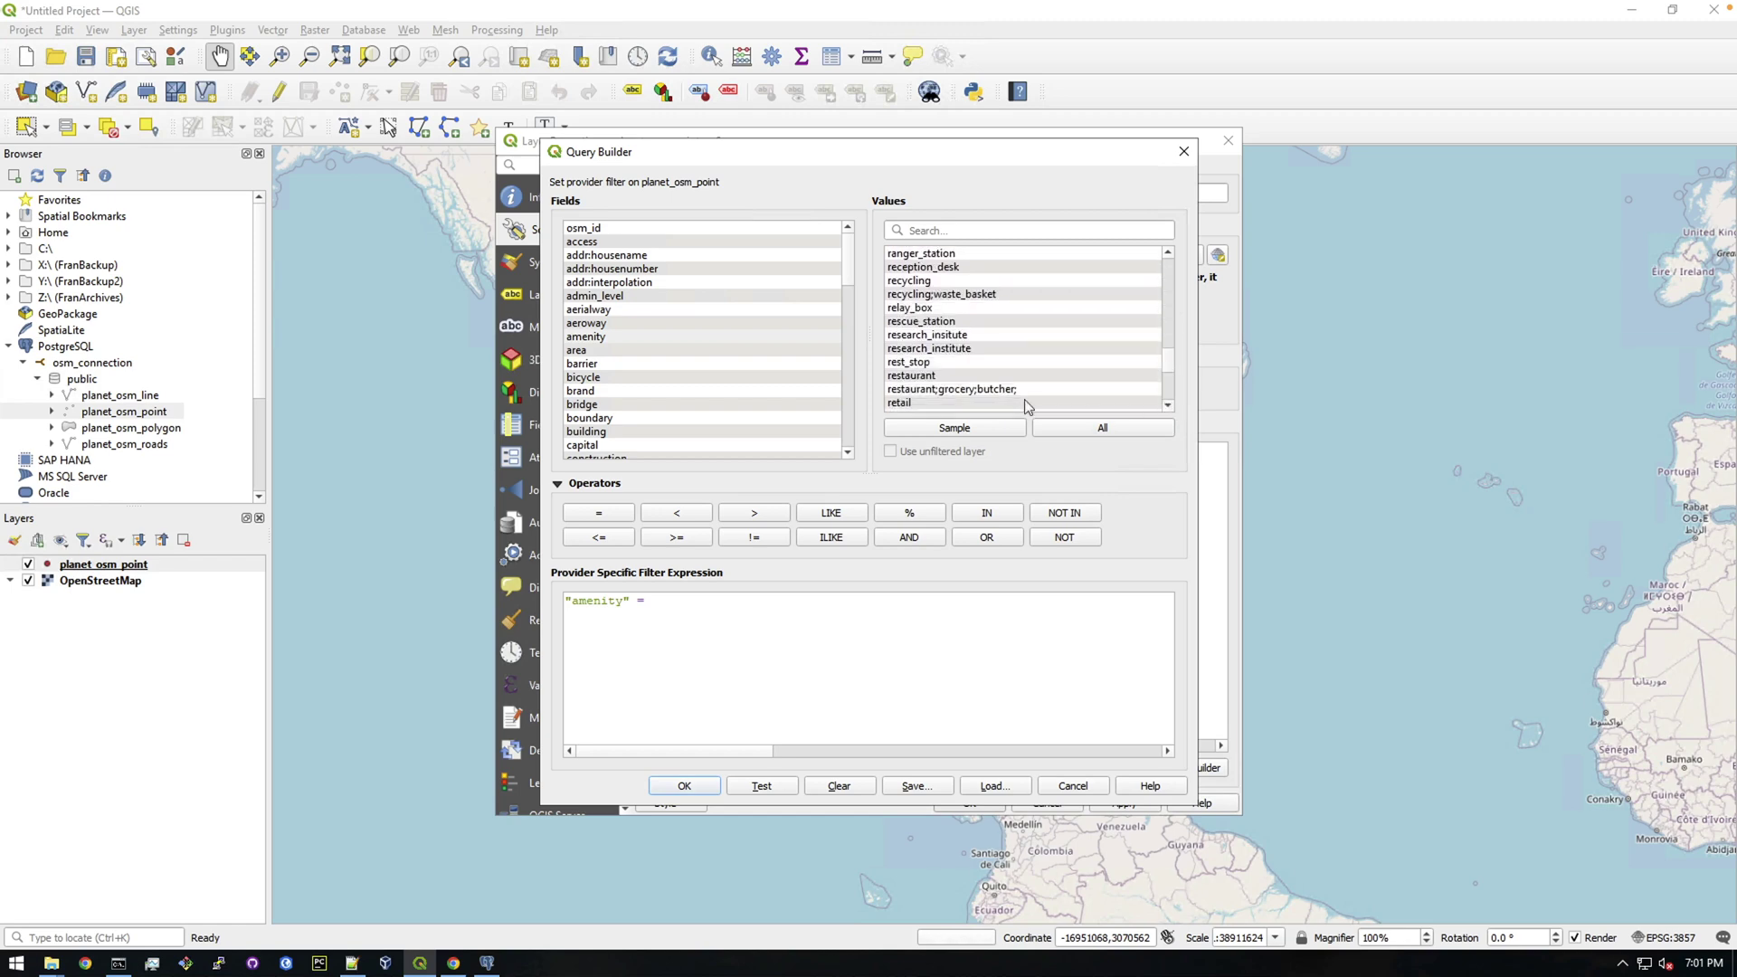
{"action": "double_click", "coordinate": [907, 375]}
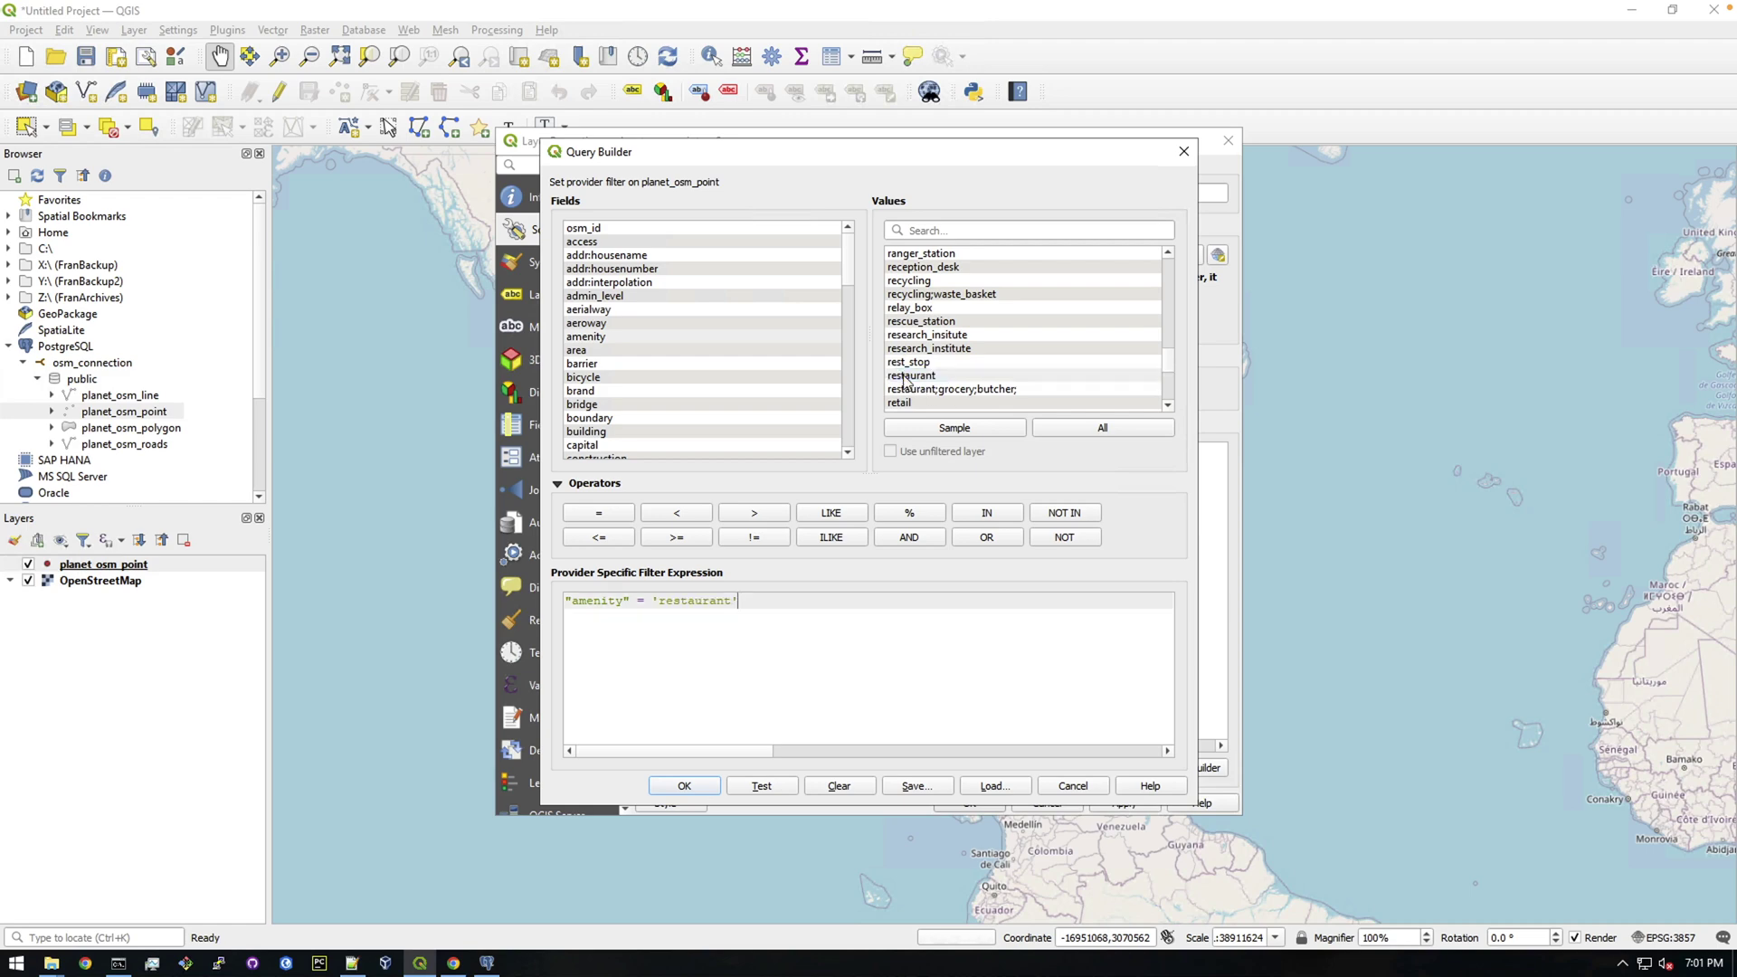
{"action": "left_click", "coordinate": [780, 787]}
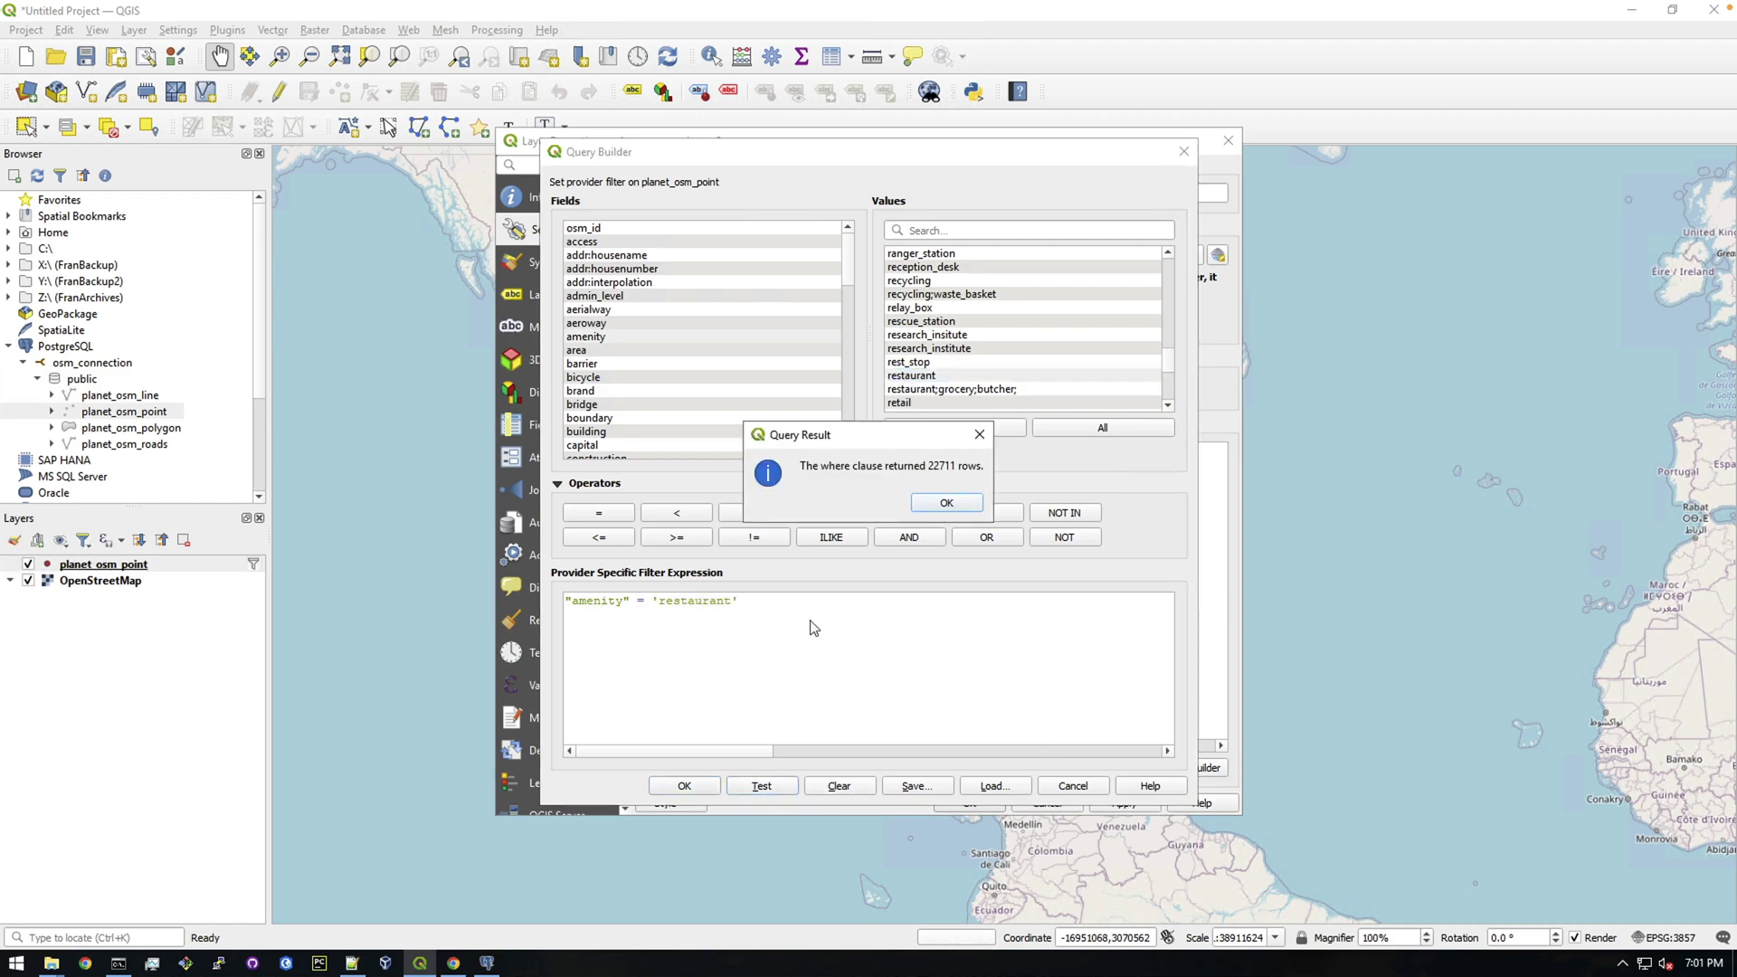
{"action": "left_click", "coordinate": [947, 502]}
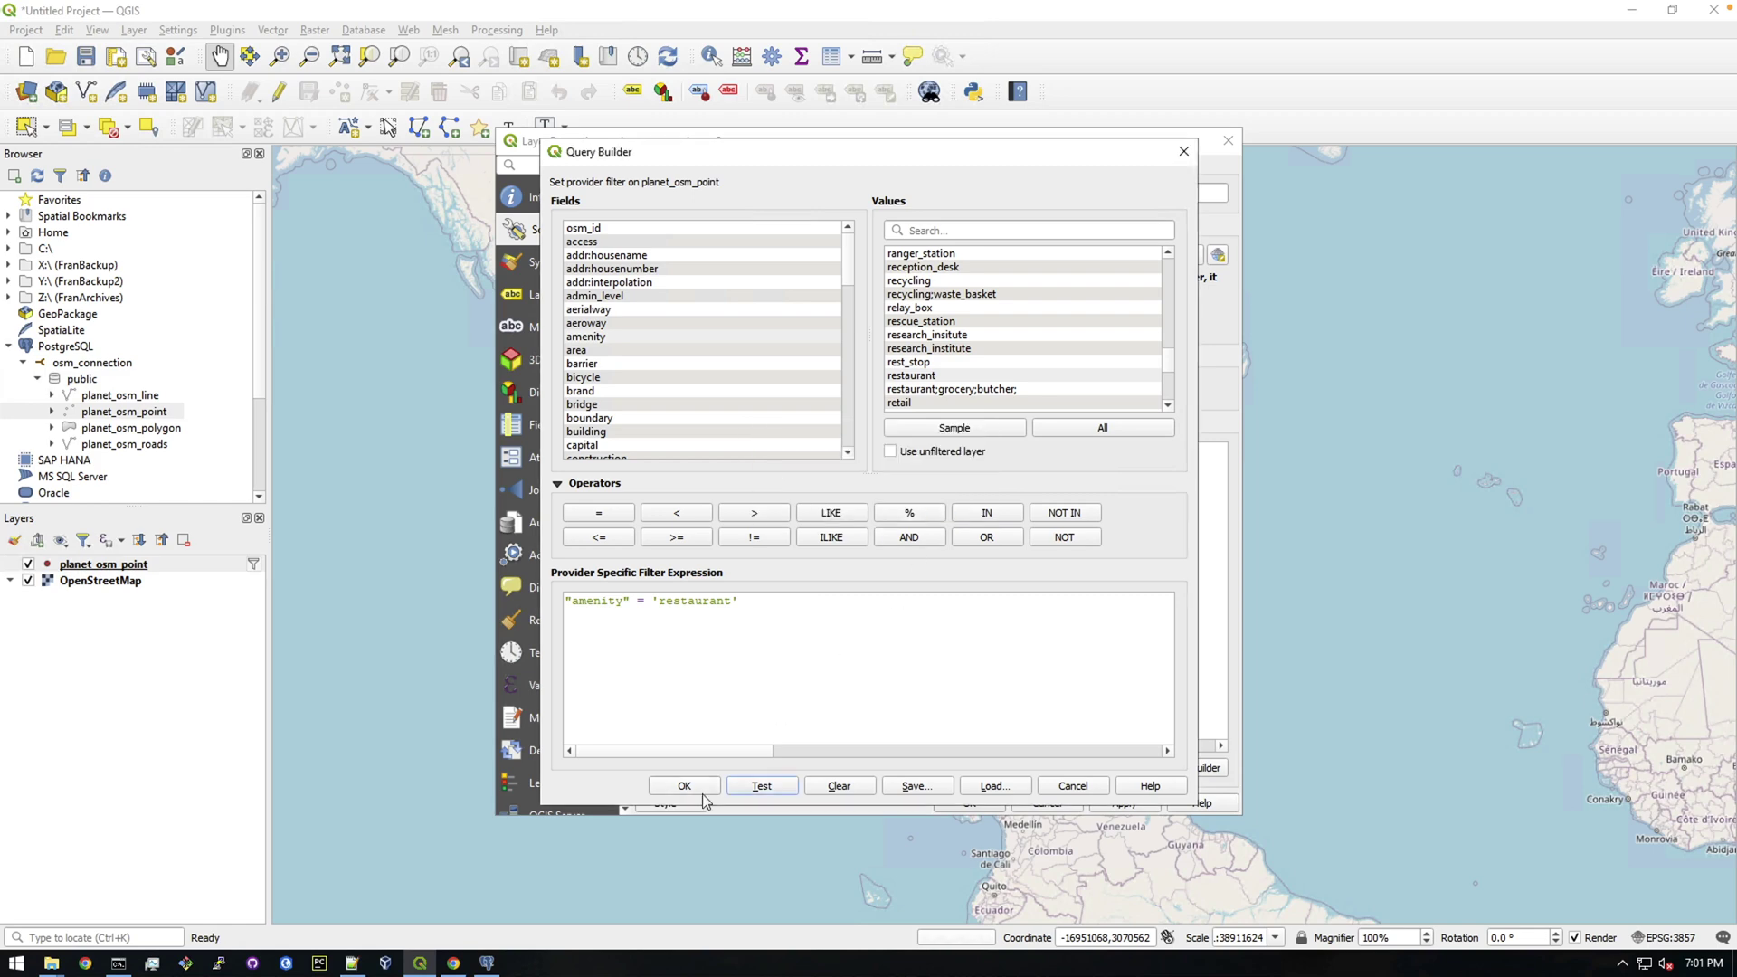
{"action": "left_click", "coordinate": [685, 785]}
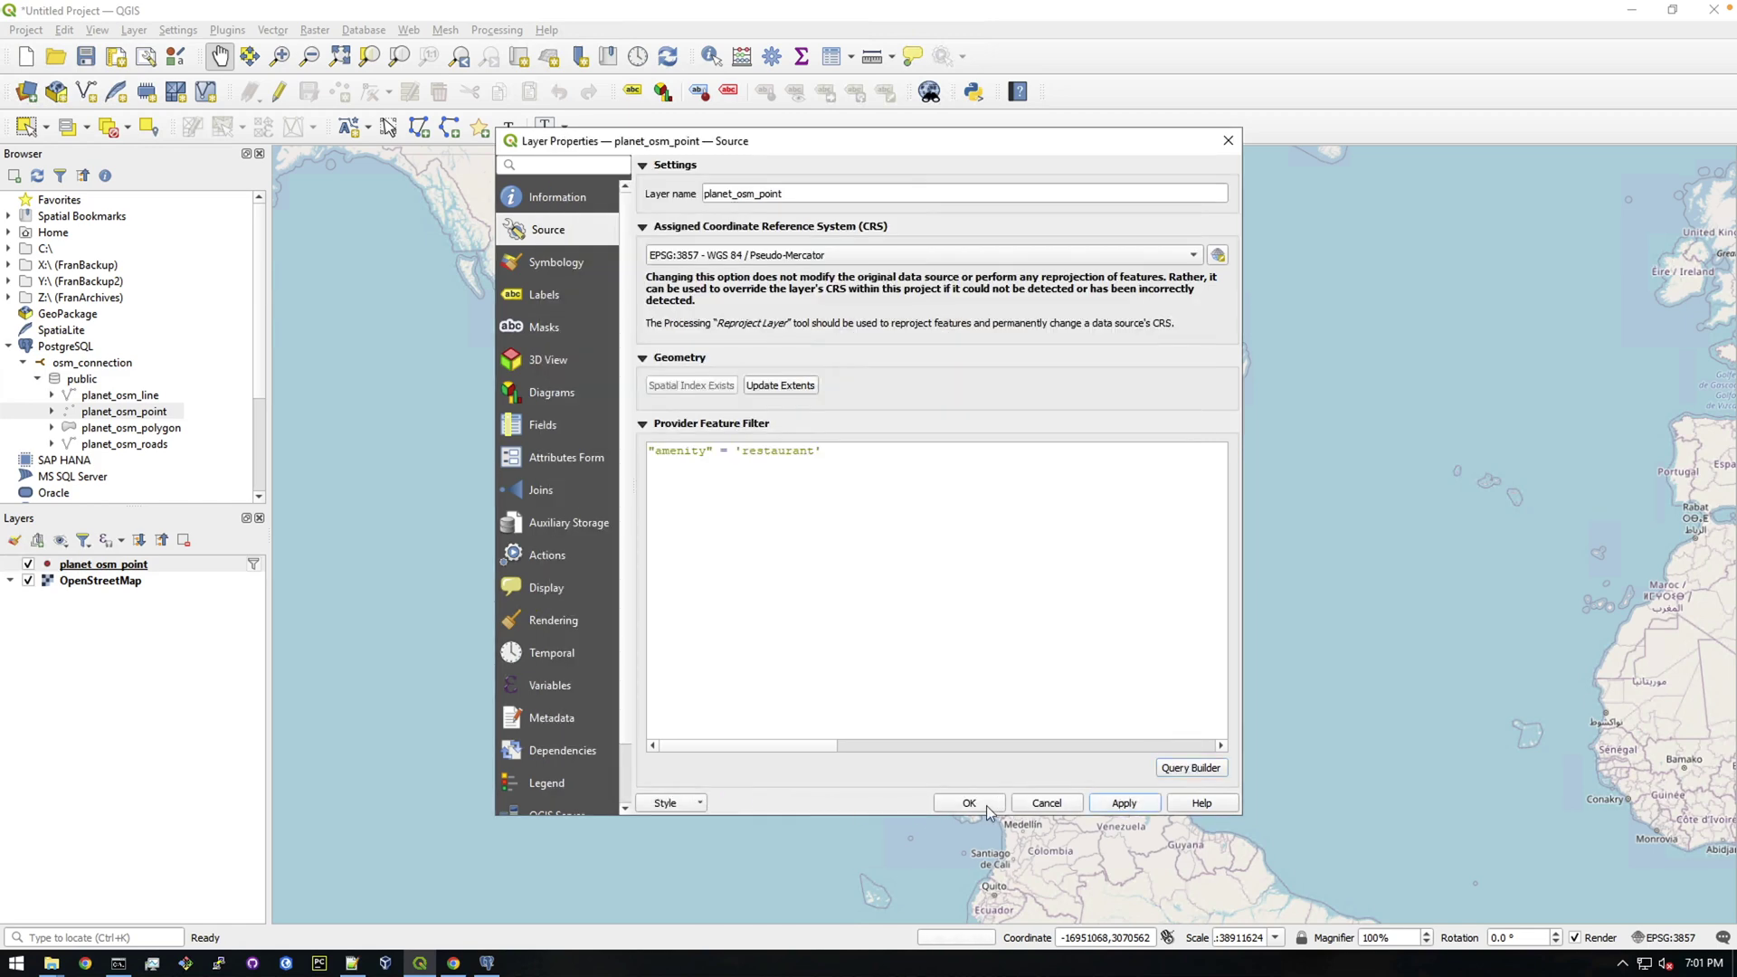
Apply the amenity = restaurant filter to the layer and zoom into the northeastern US.
{"action": "left_click", "coordinate": [986, 808]}
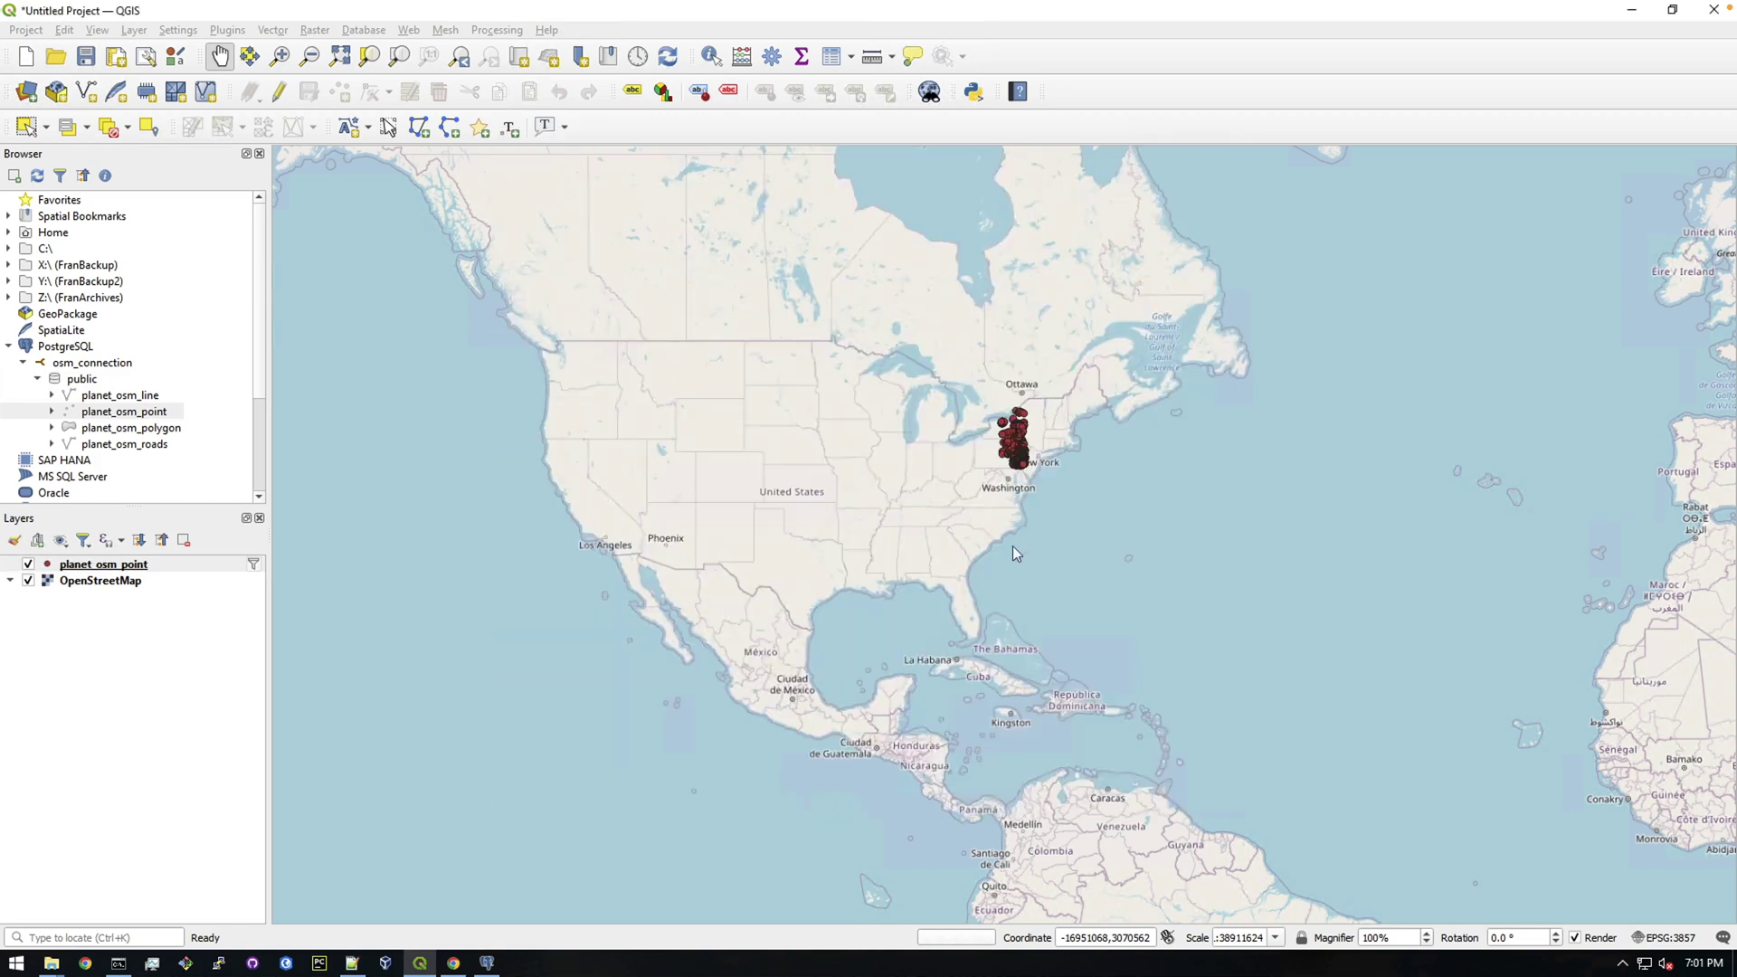
{"action": "scroll", "coordinate": [1024, 443], "scroll_direction": "up", "scroll_amount": 1}
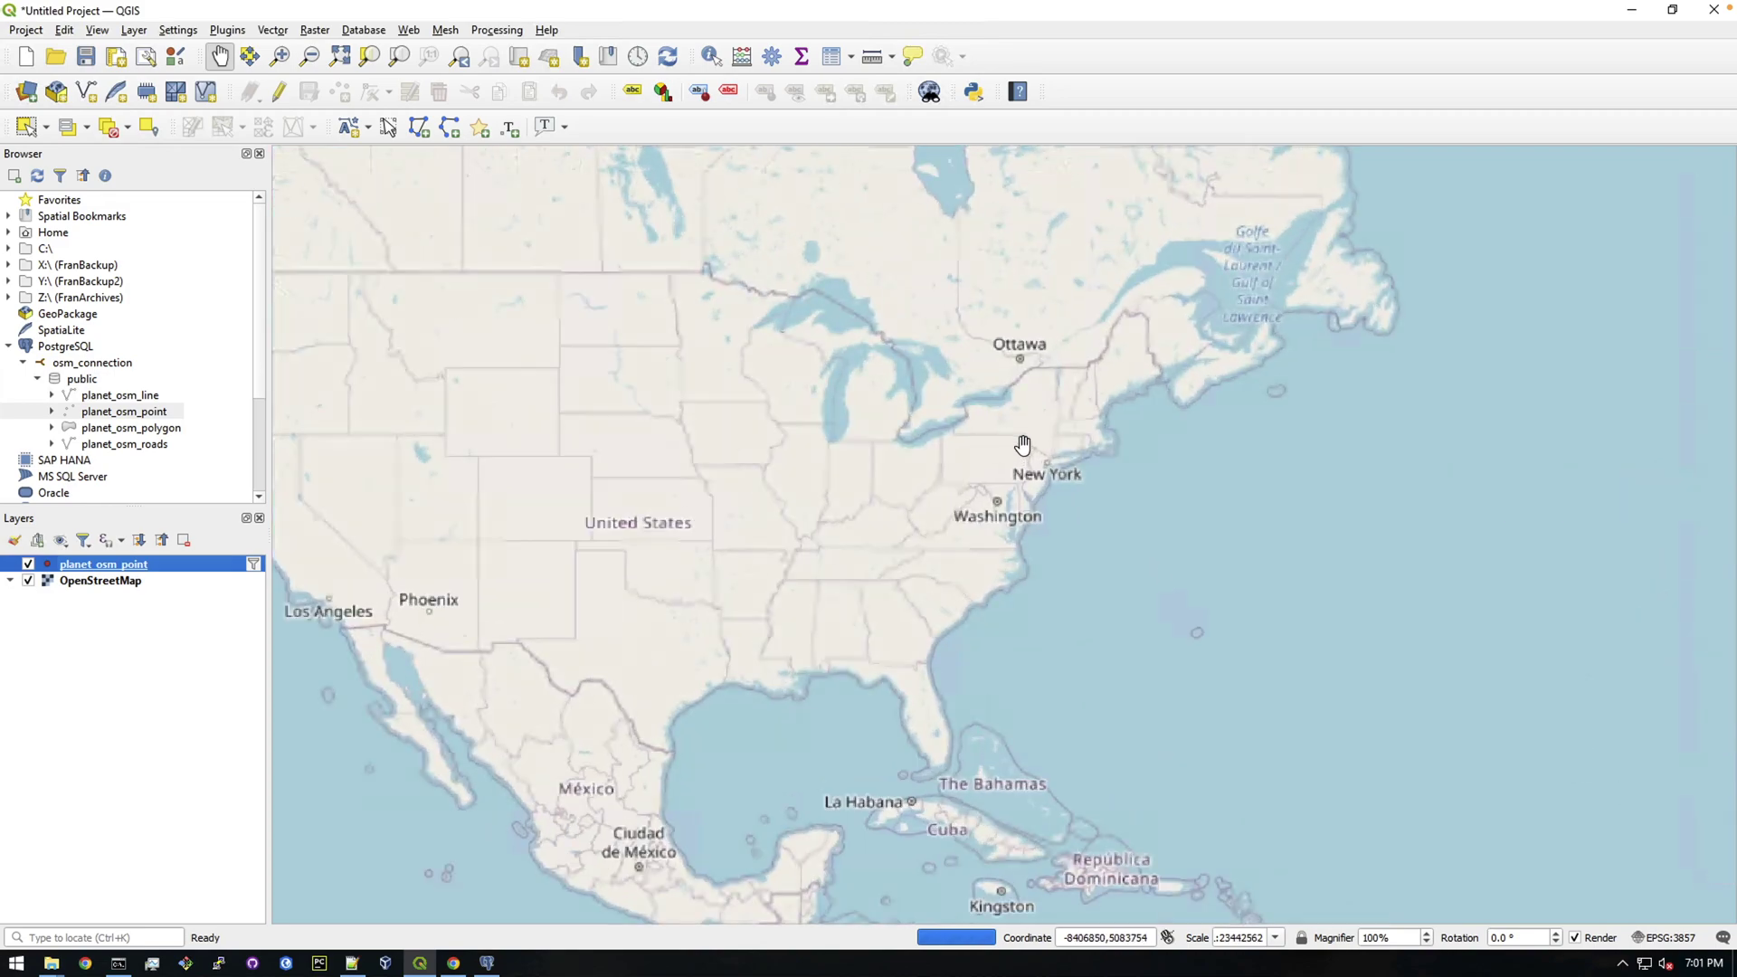
{"action": "scroll", "coordinate": [1009, 485], "scroll_direction": "up", "scroll_amount": 2}
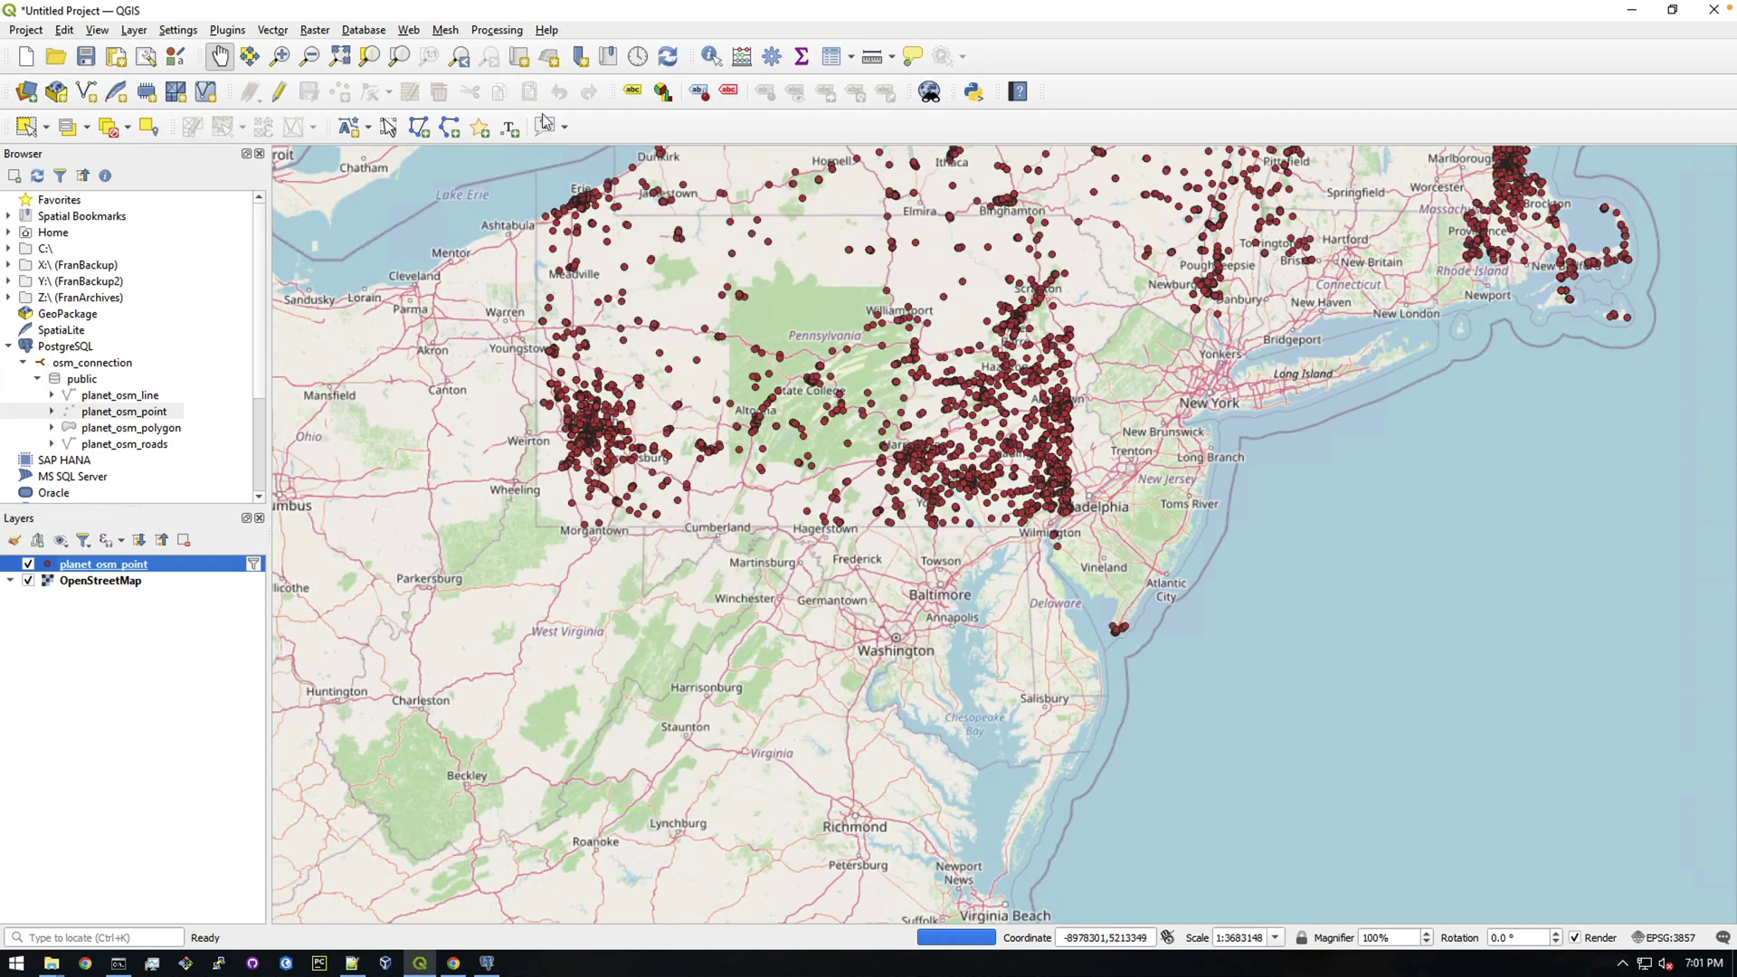
Identify restaurant points such as Rustic Grille, C&C Pizza and Aya Japanese Steakhouse.
{"action": "left_click", "coordinate": [709, 57]}
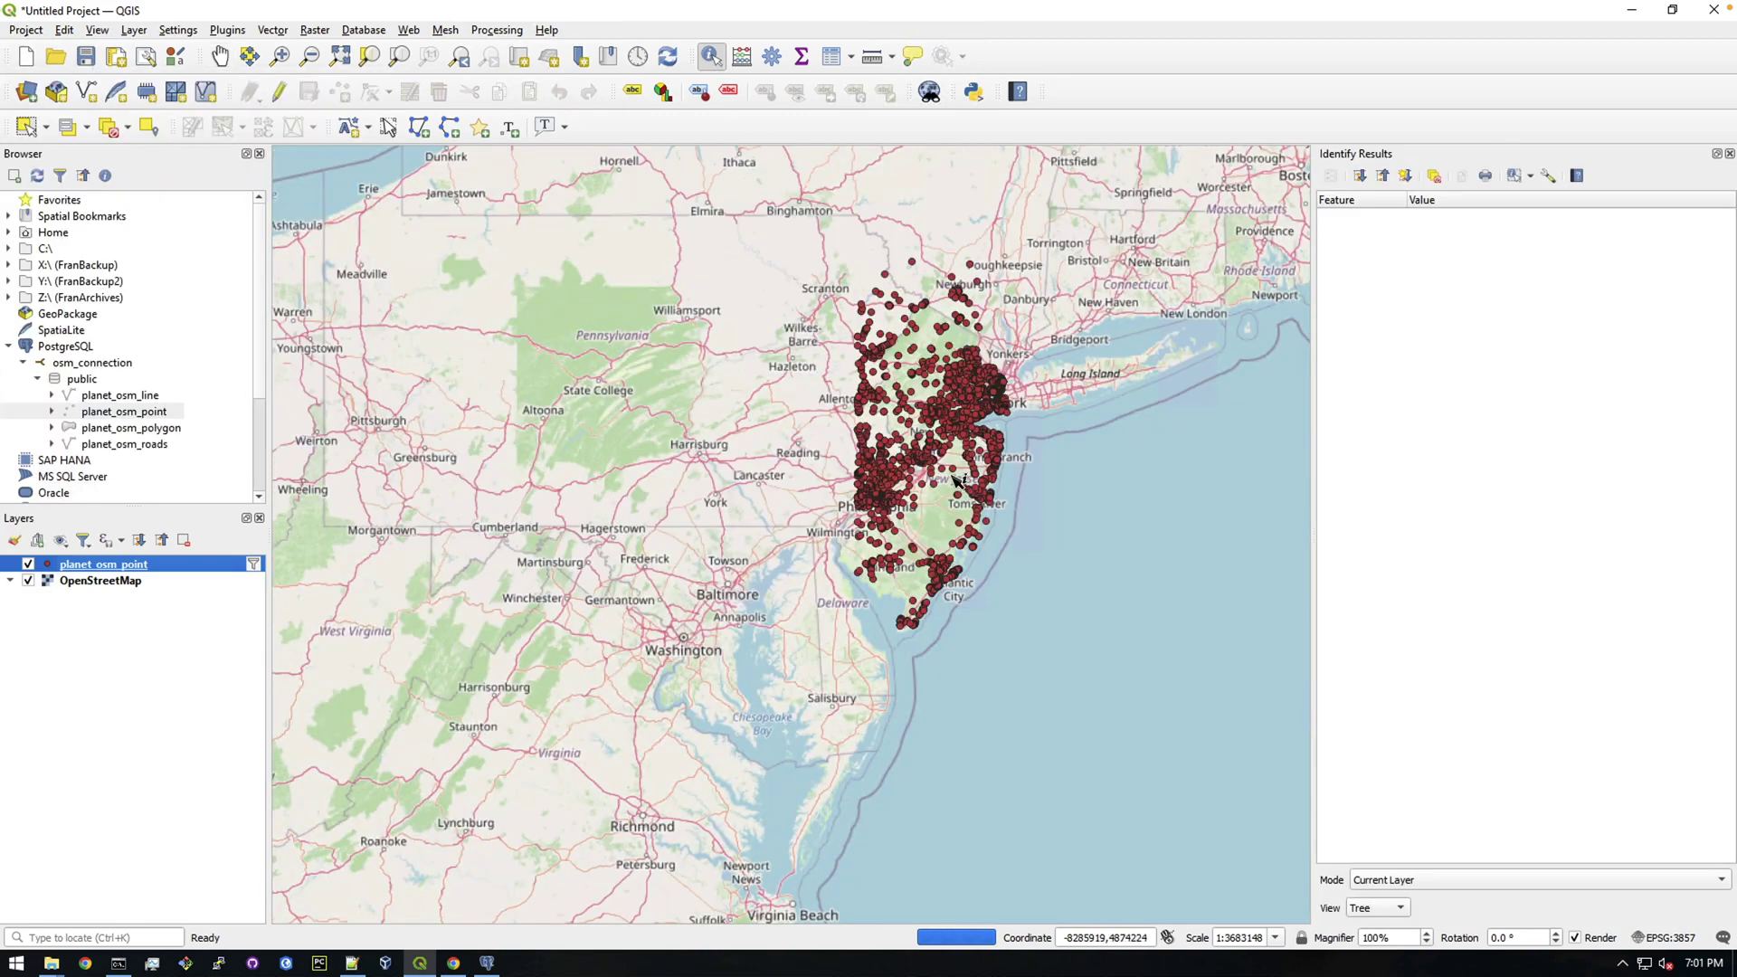
{"action": "left_click", "coordinate": [956, 474]}
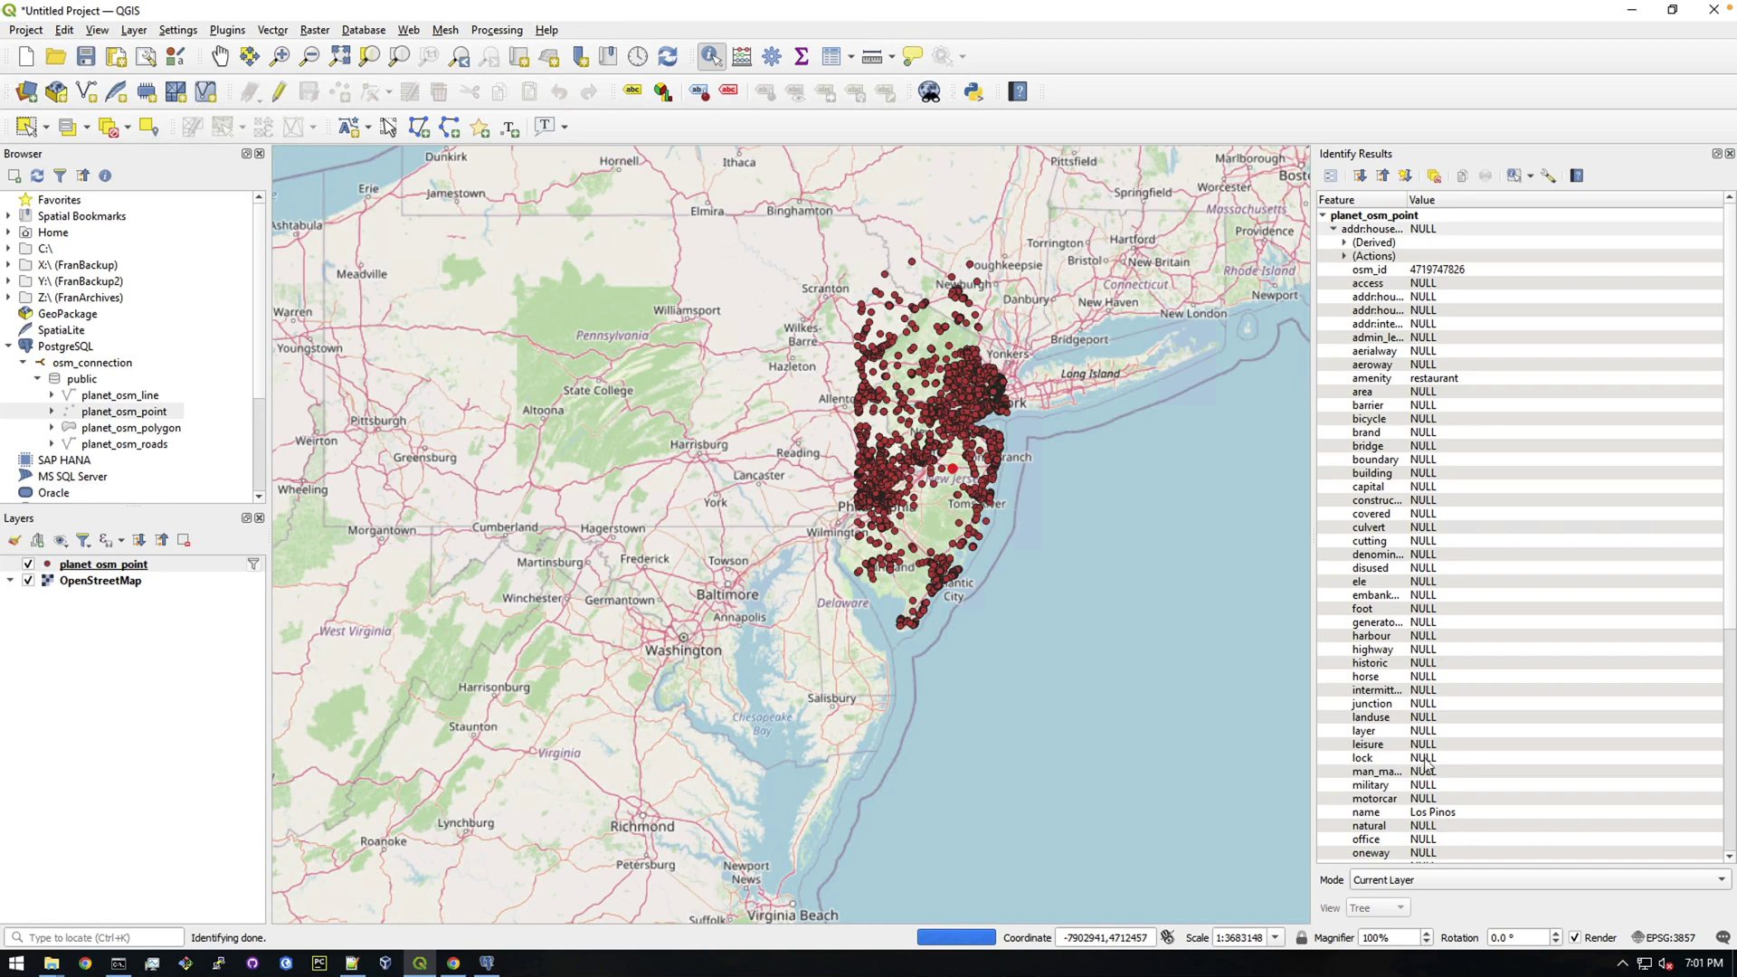
{"action": "left_click", "coordinate": [916, 508]}
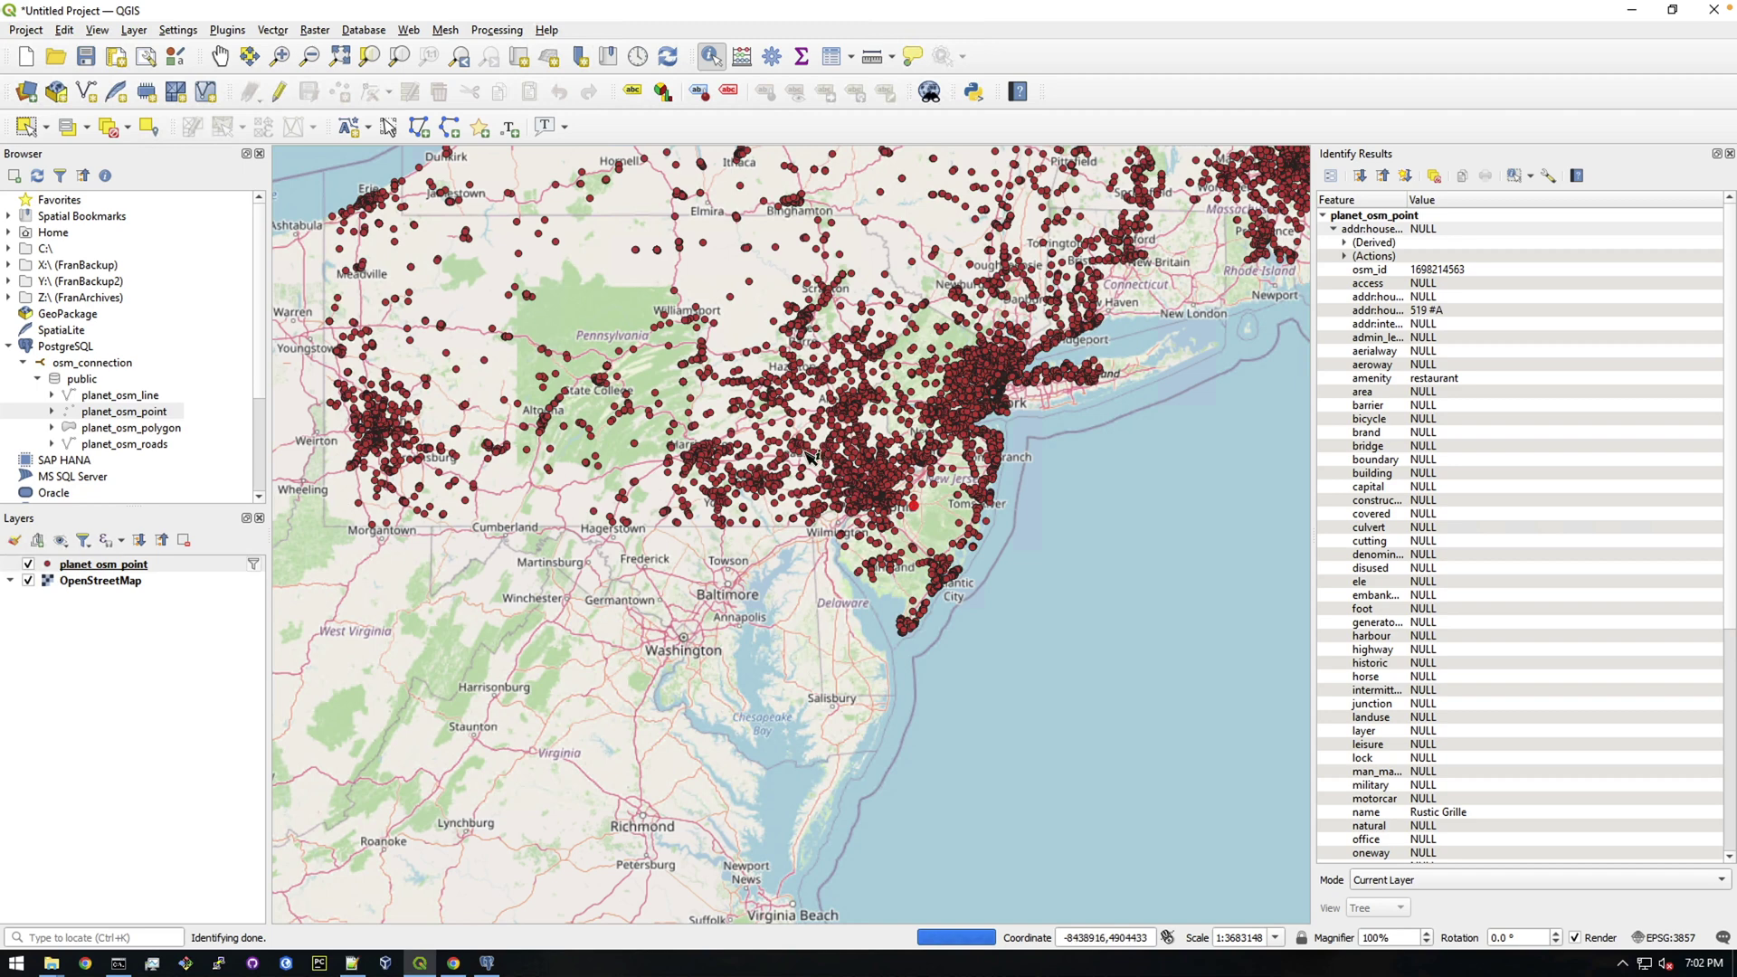
{"action": "left_click", "coordinate": [774, 425]}
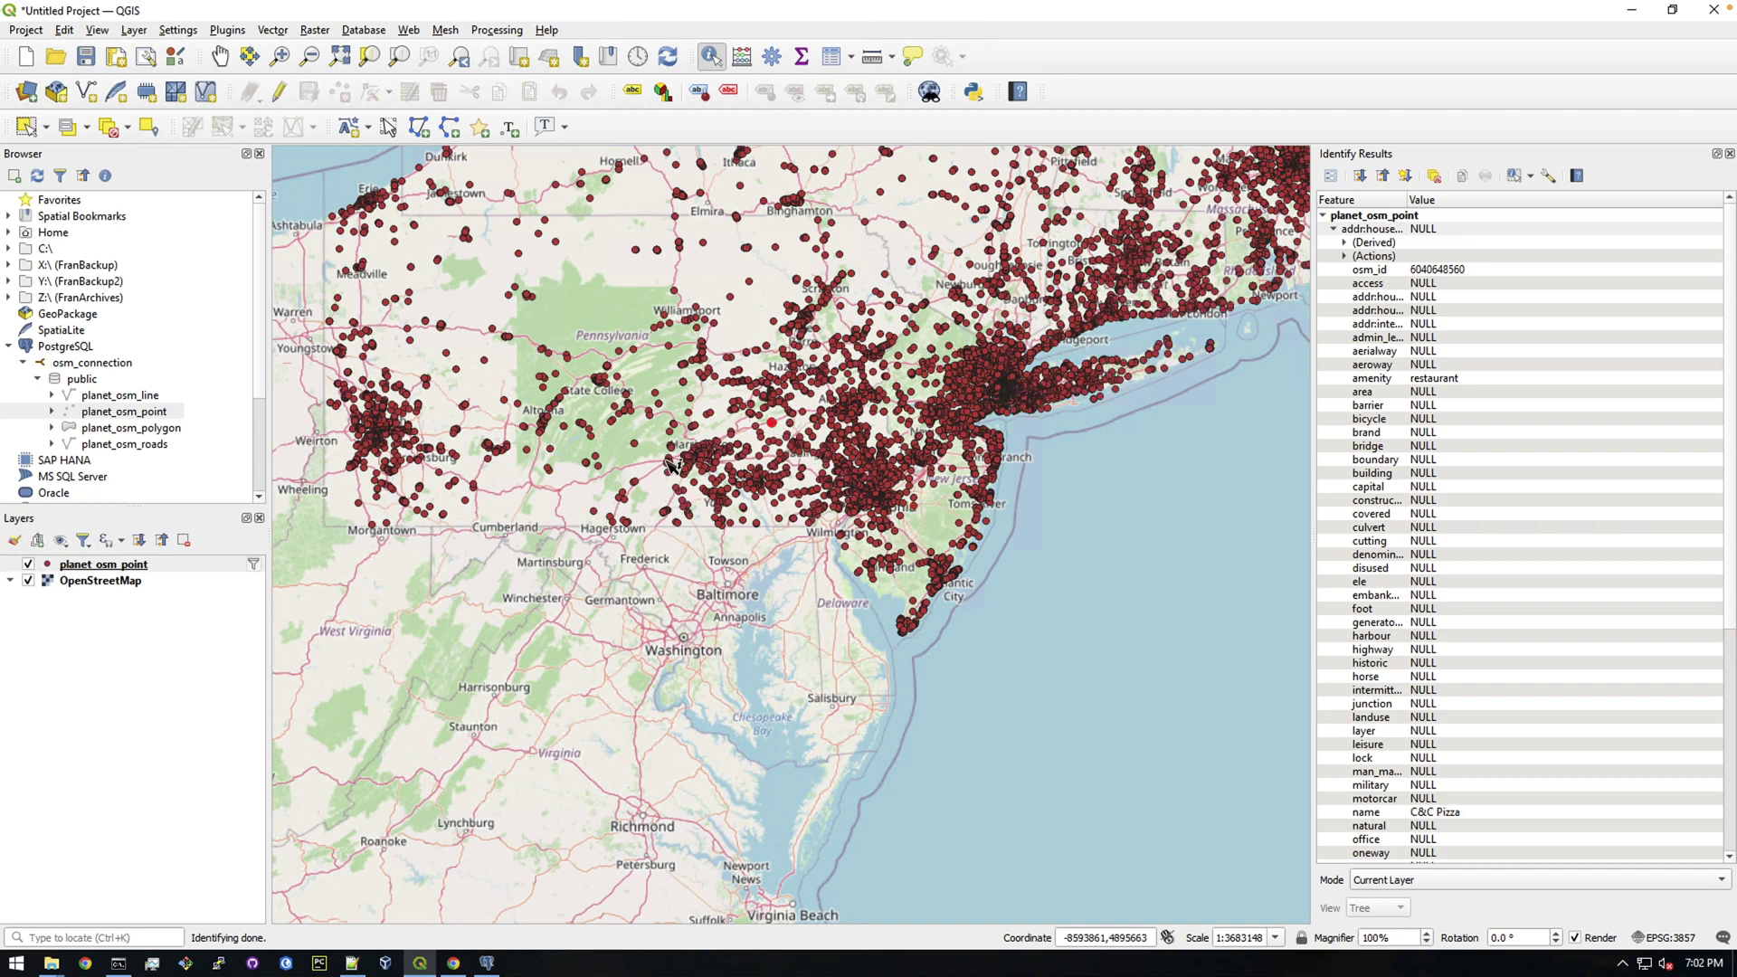
{"action": "left_click", "coordinate": [802, 503]}
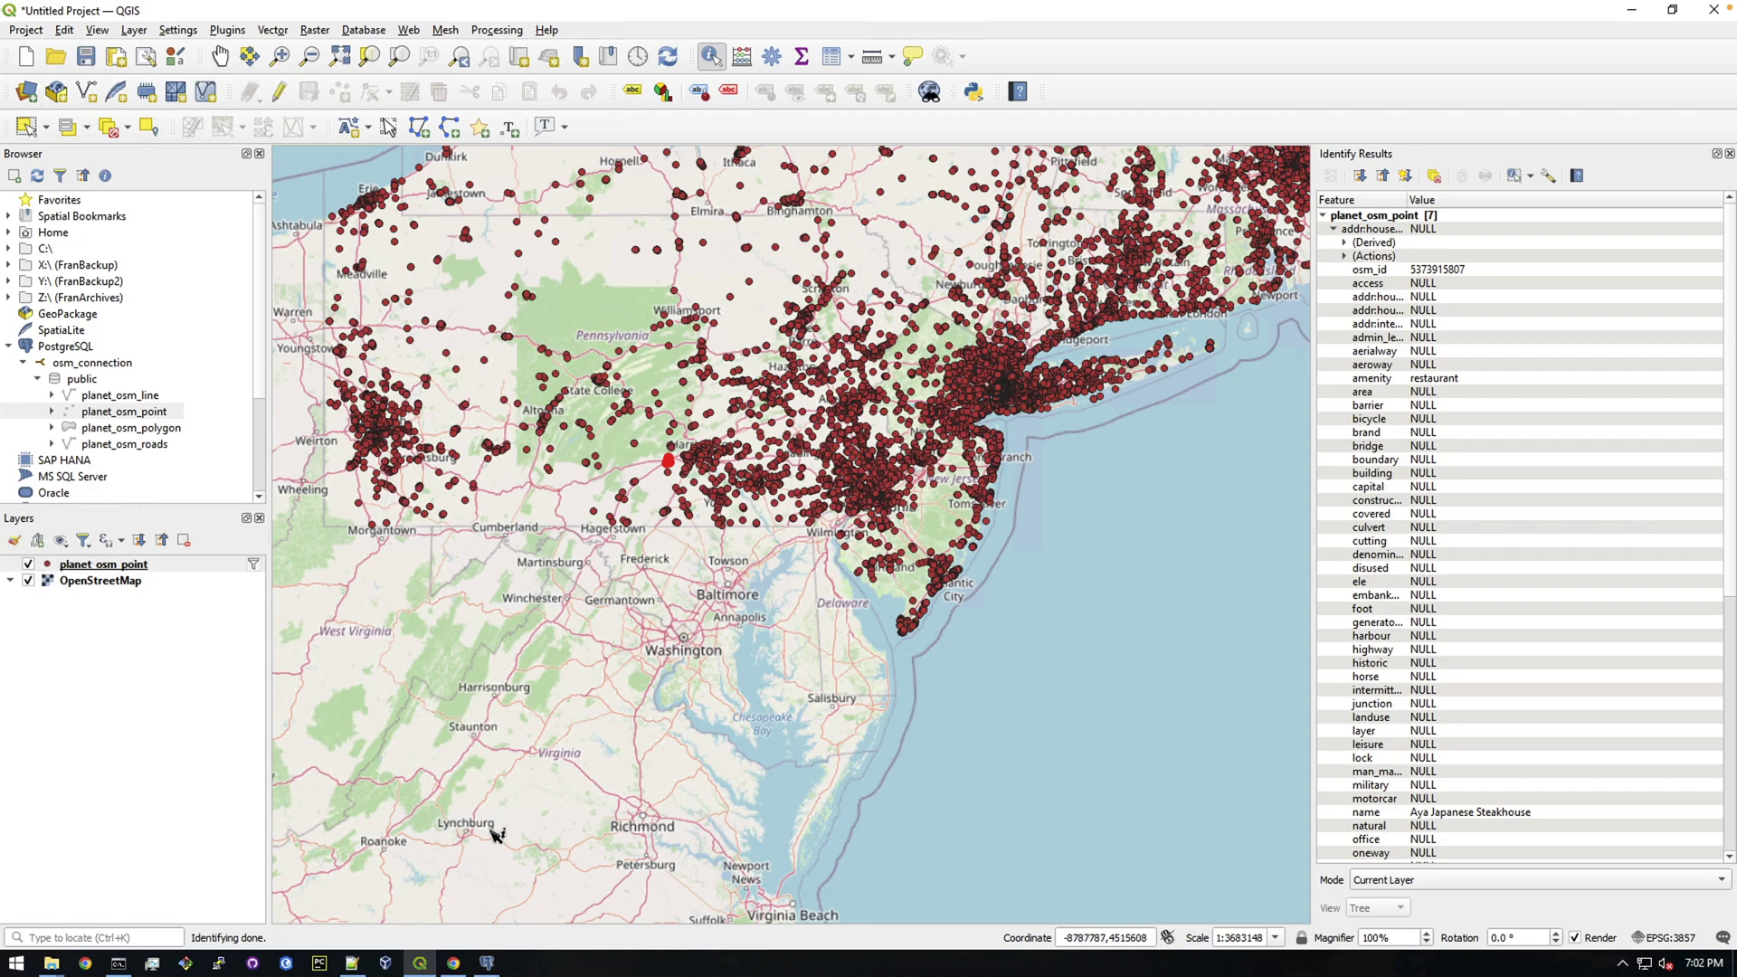
{"action": "left_click", "coordinate": [453, 962]}
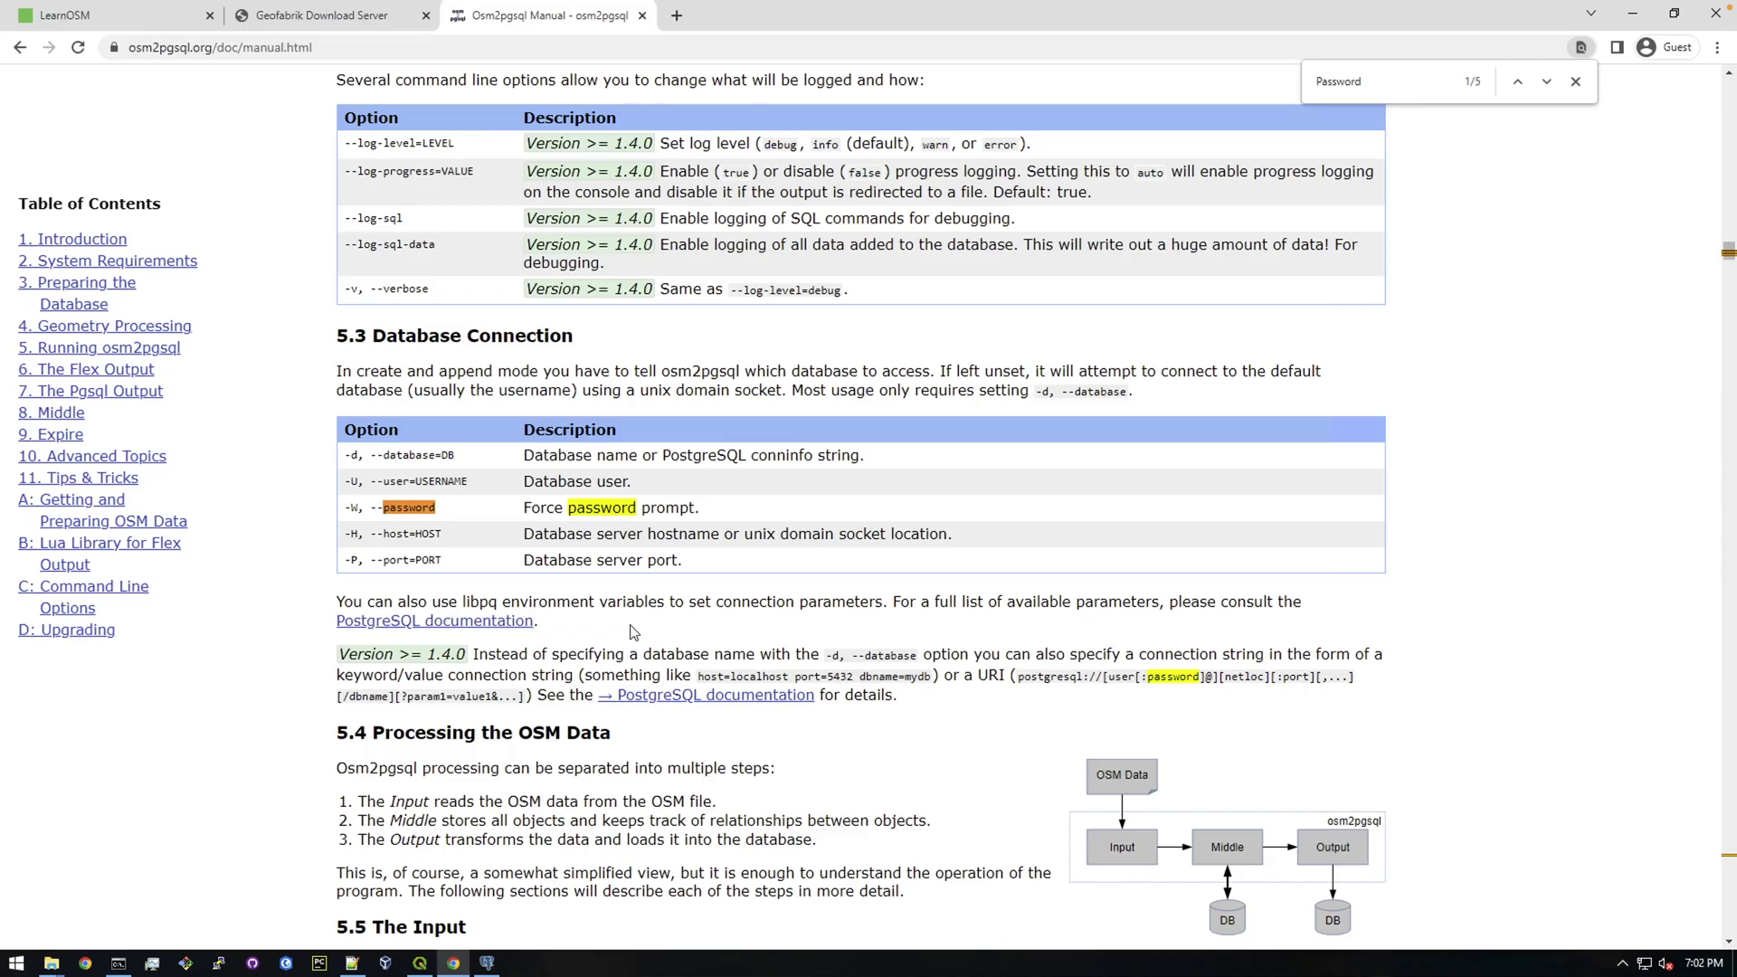
Go to openstreetmap.org in Chrome and open its Export panel.
{"action": "left_click", "coordinate": [313, 20]}
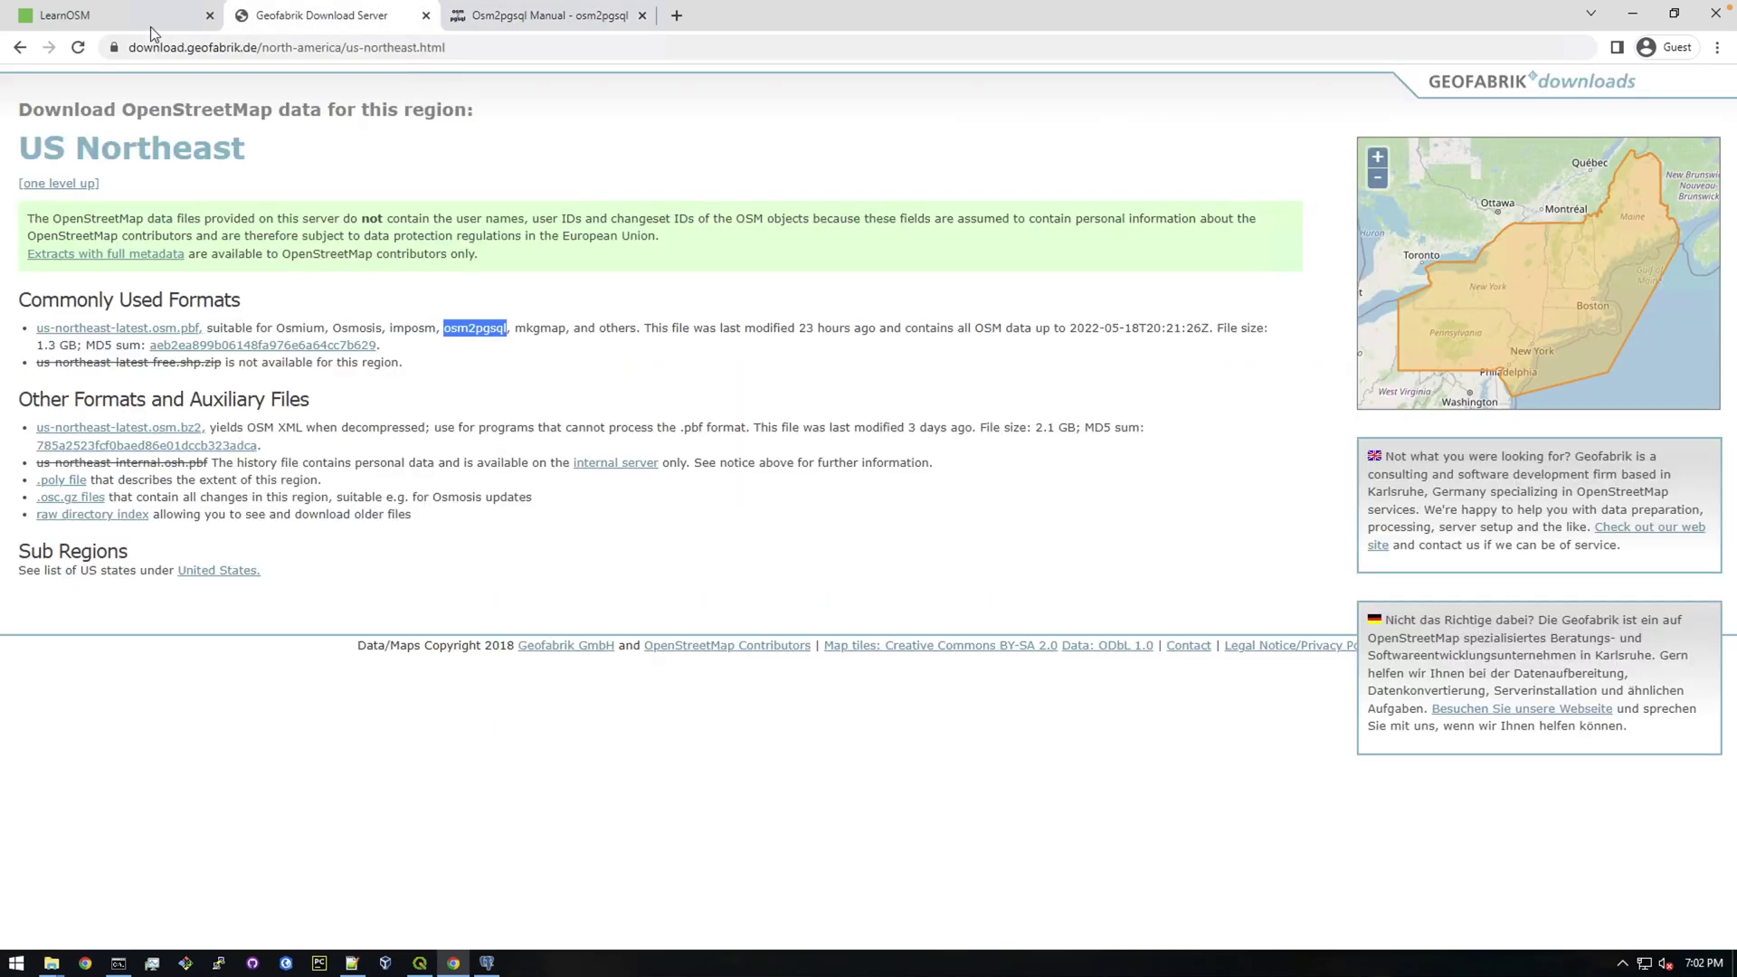
{"action": "left_click", "coordinate": [145, 18]}
{"action": "scroll", "coordinate": [299, 299], "scroll_direction": "up", "scroll_amount": 10}
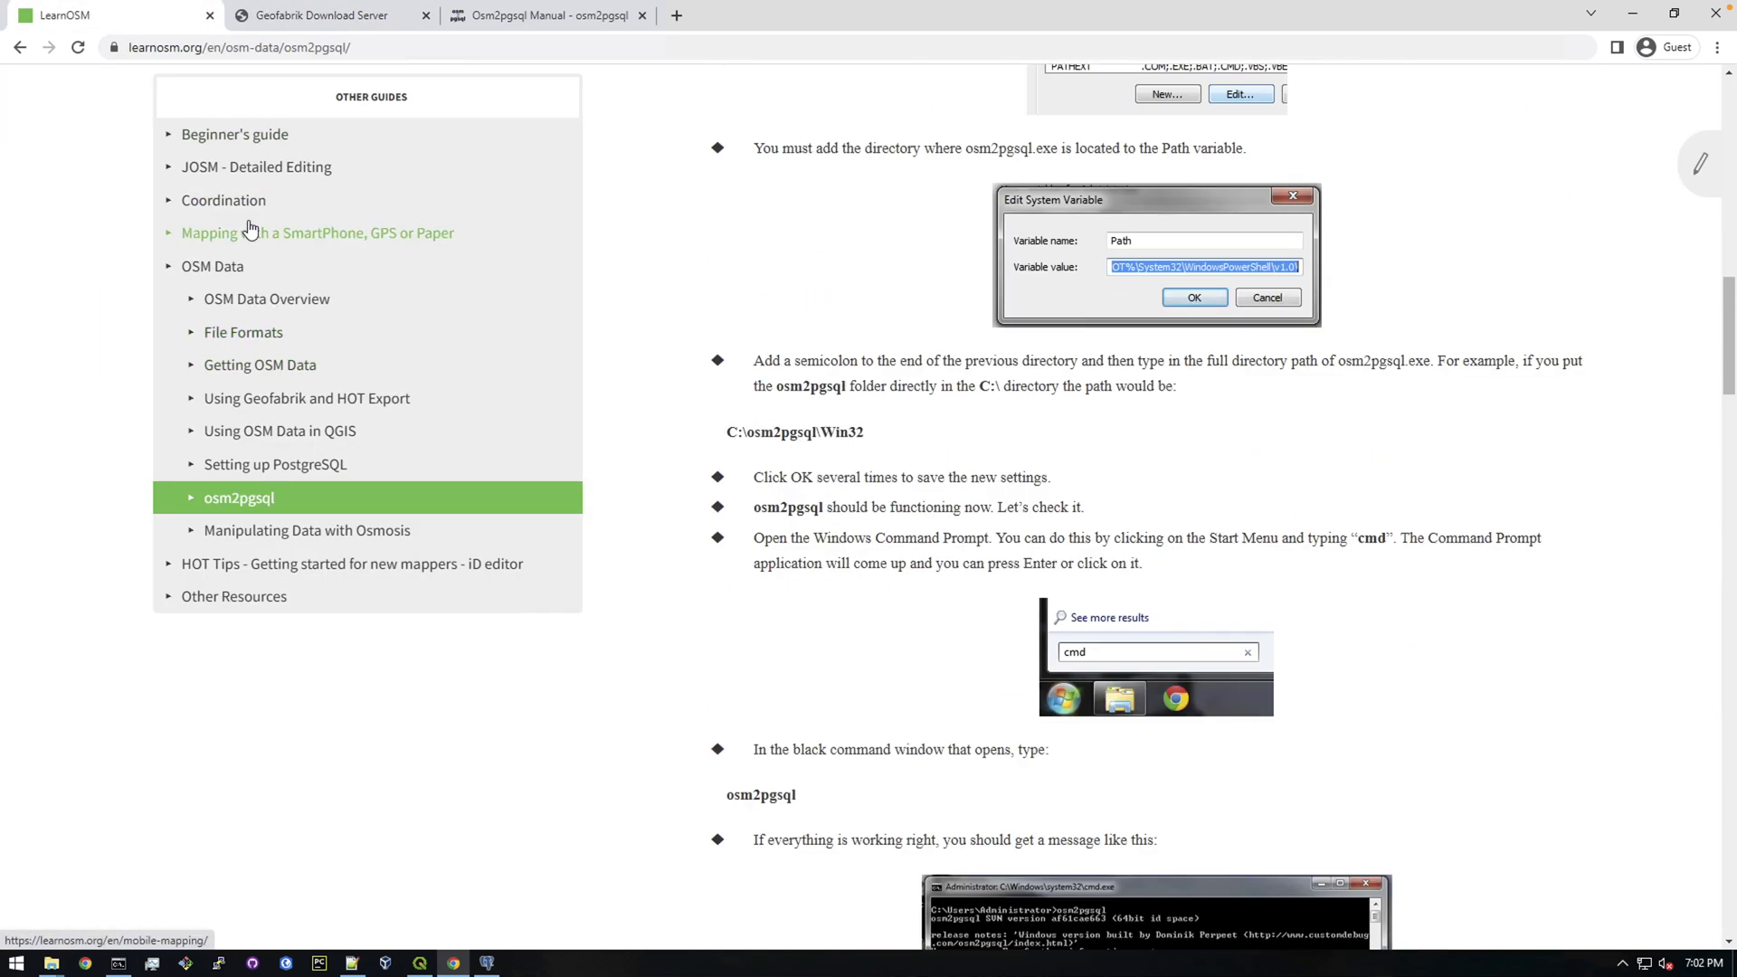
{"action": "left_click", "coordinate": [296, 50]}
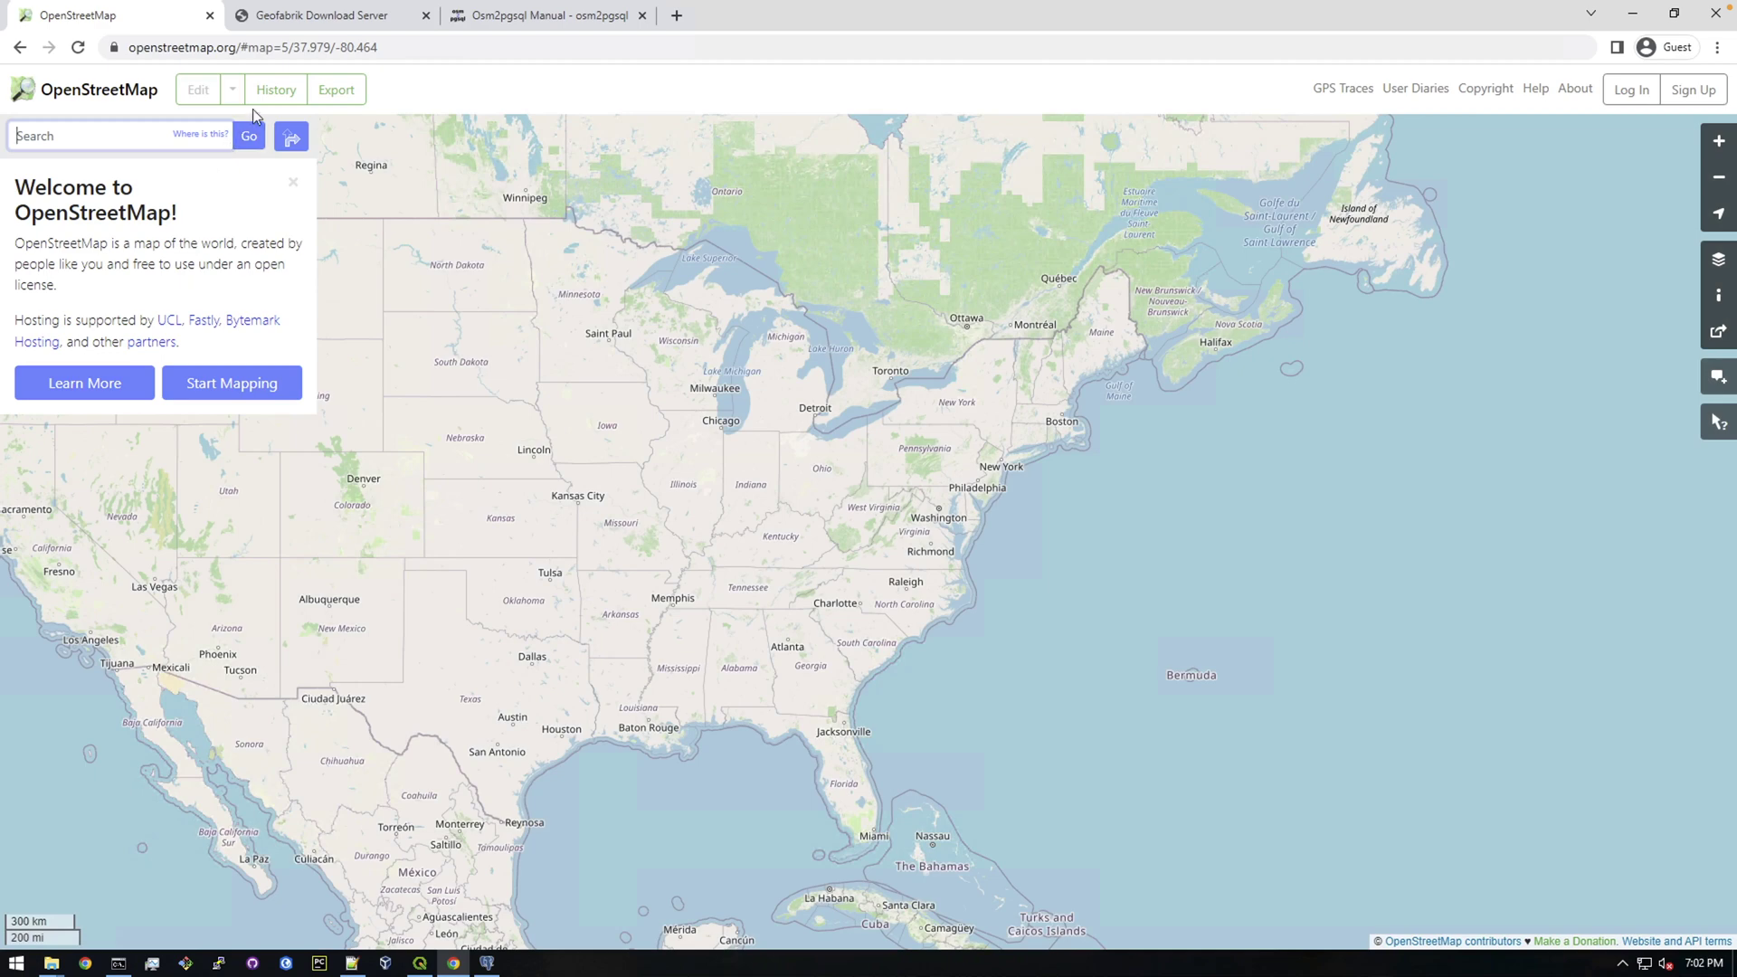
{"action": "left_click", "coordinate": [339, 94]}
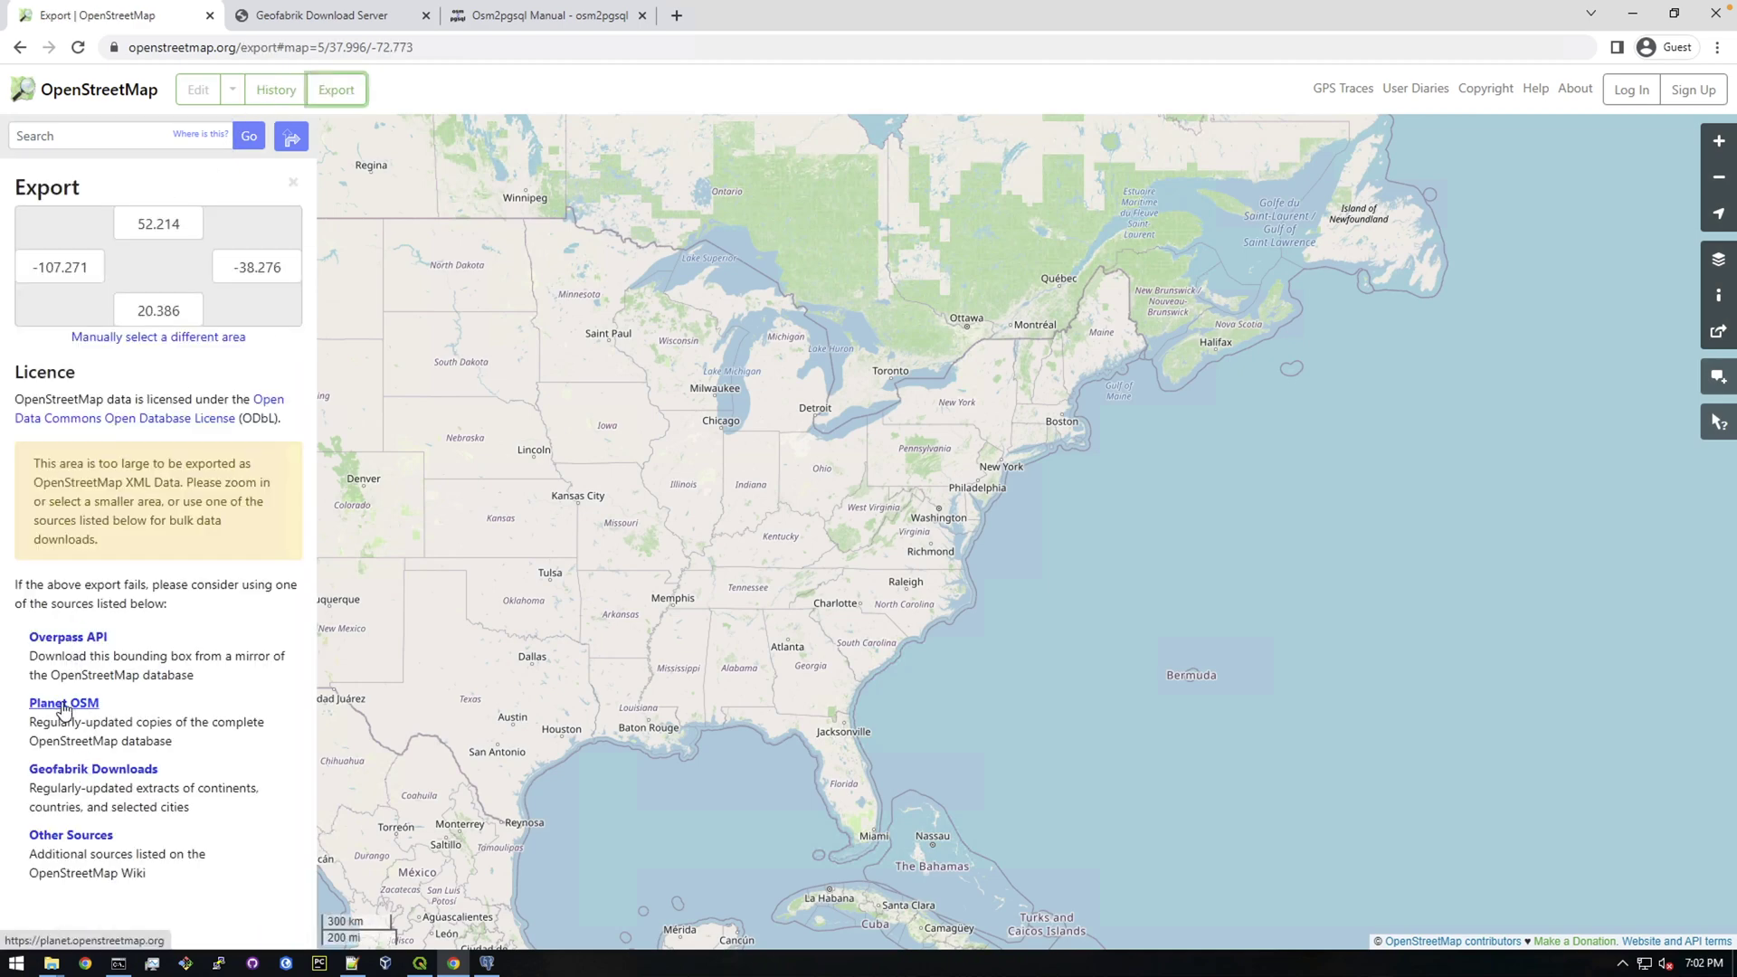
Open the Planet OSM downloads page and highlight the 115 GB weekly planet file size.
{"action": "left_click", "coordinate": [95, 836]}
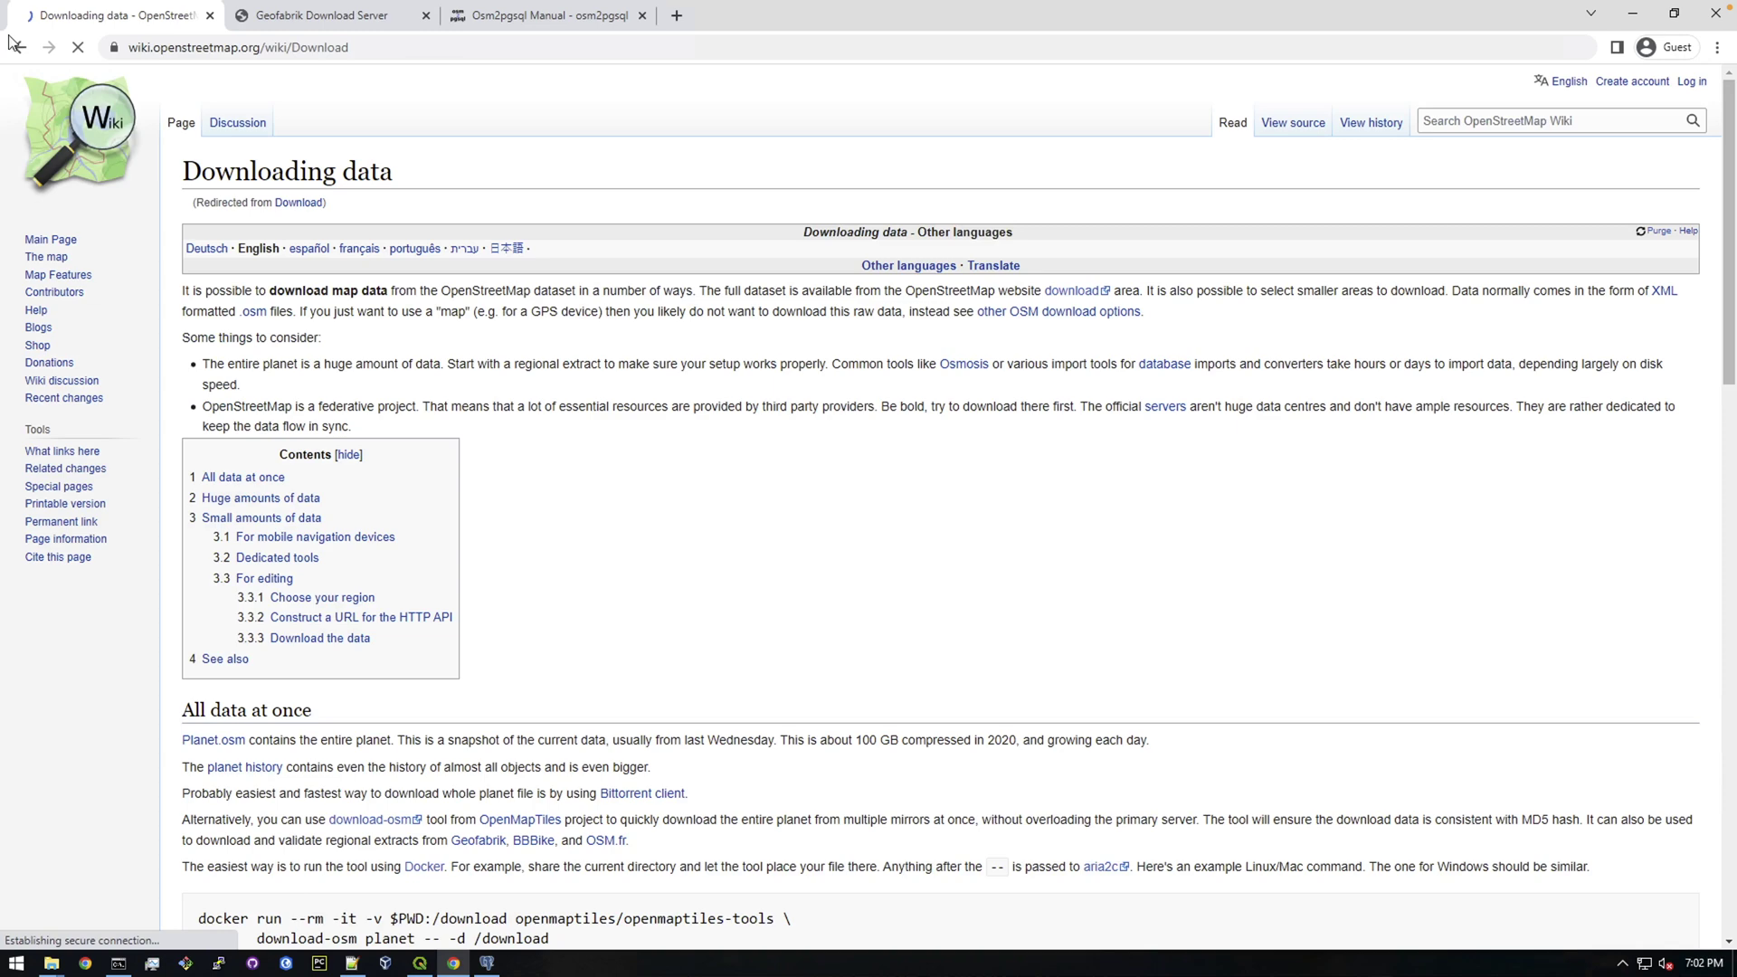
{"action": "key", "text": "alt+Left"}
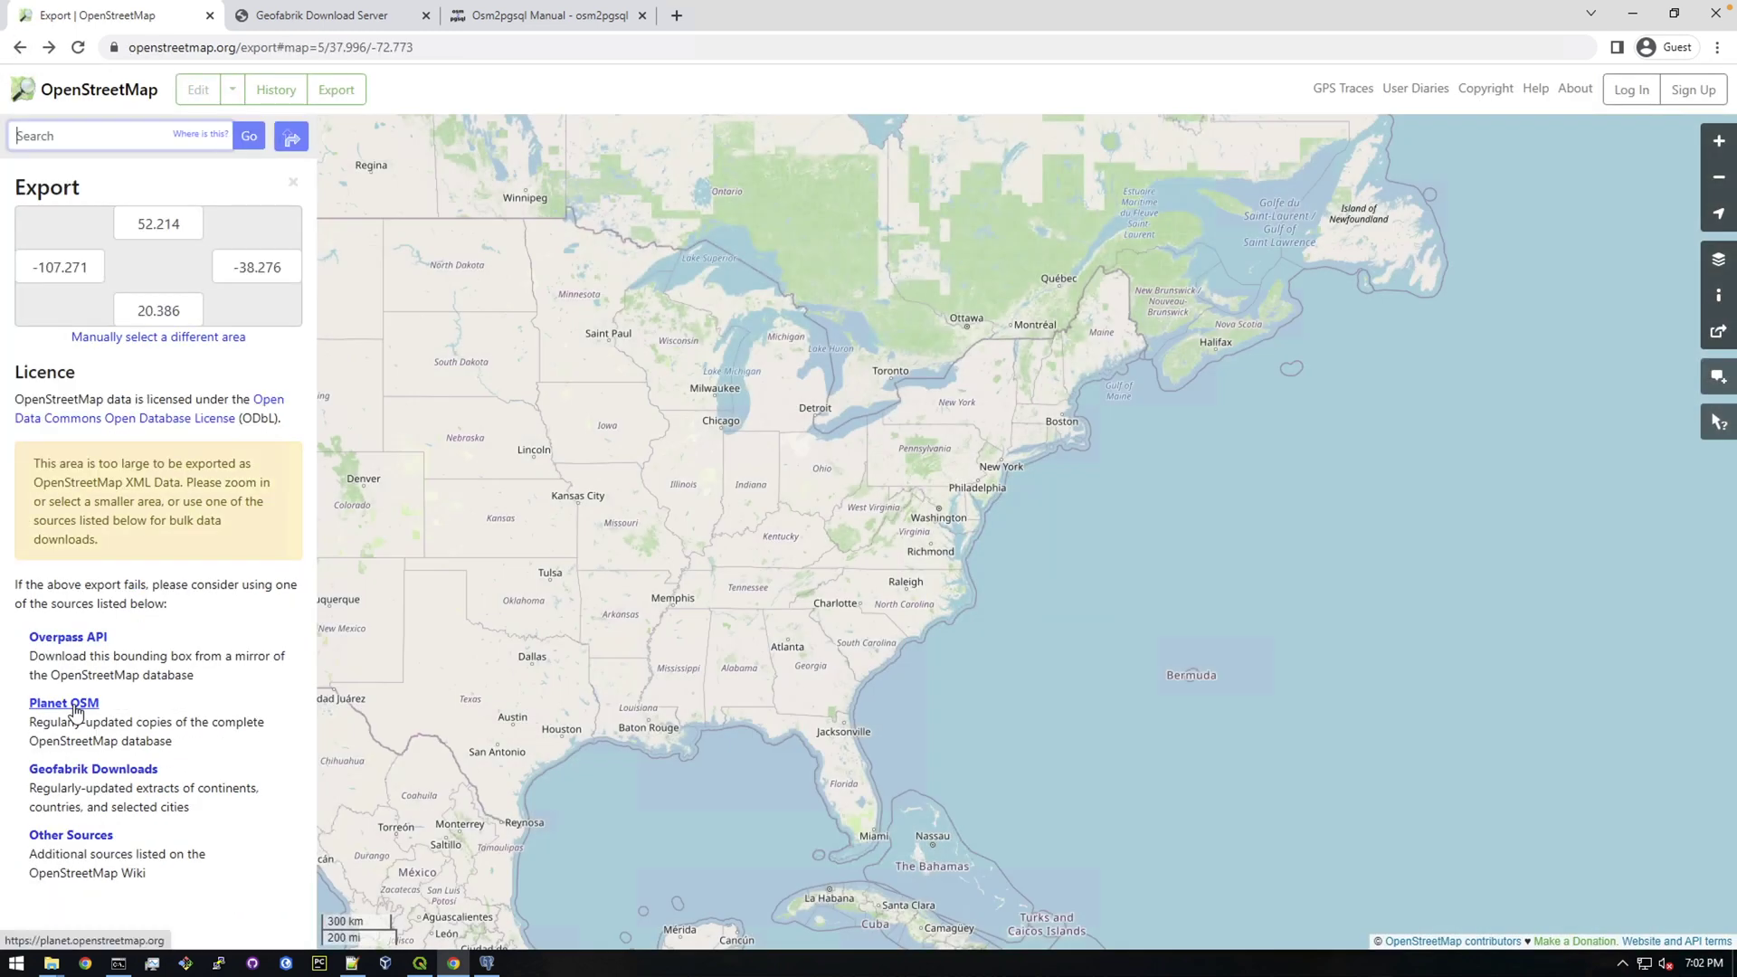
{"action": "left_click", "coordinate": [76, 709]}
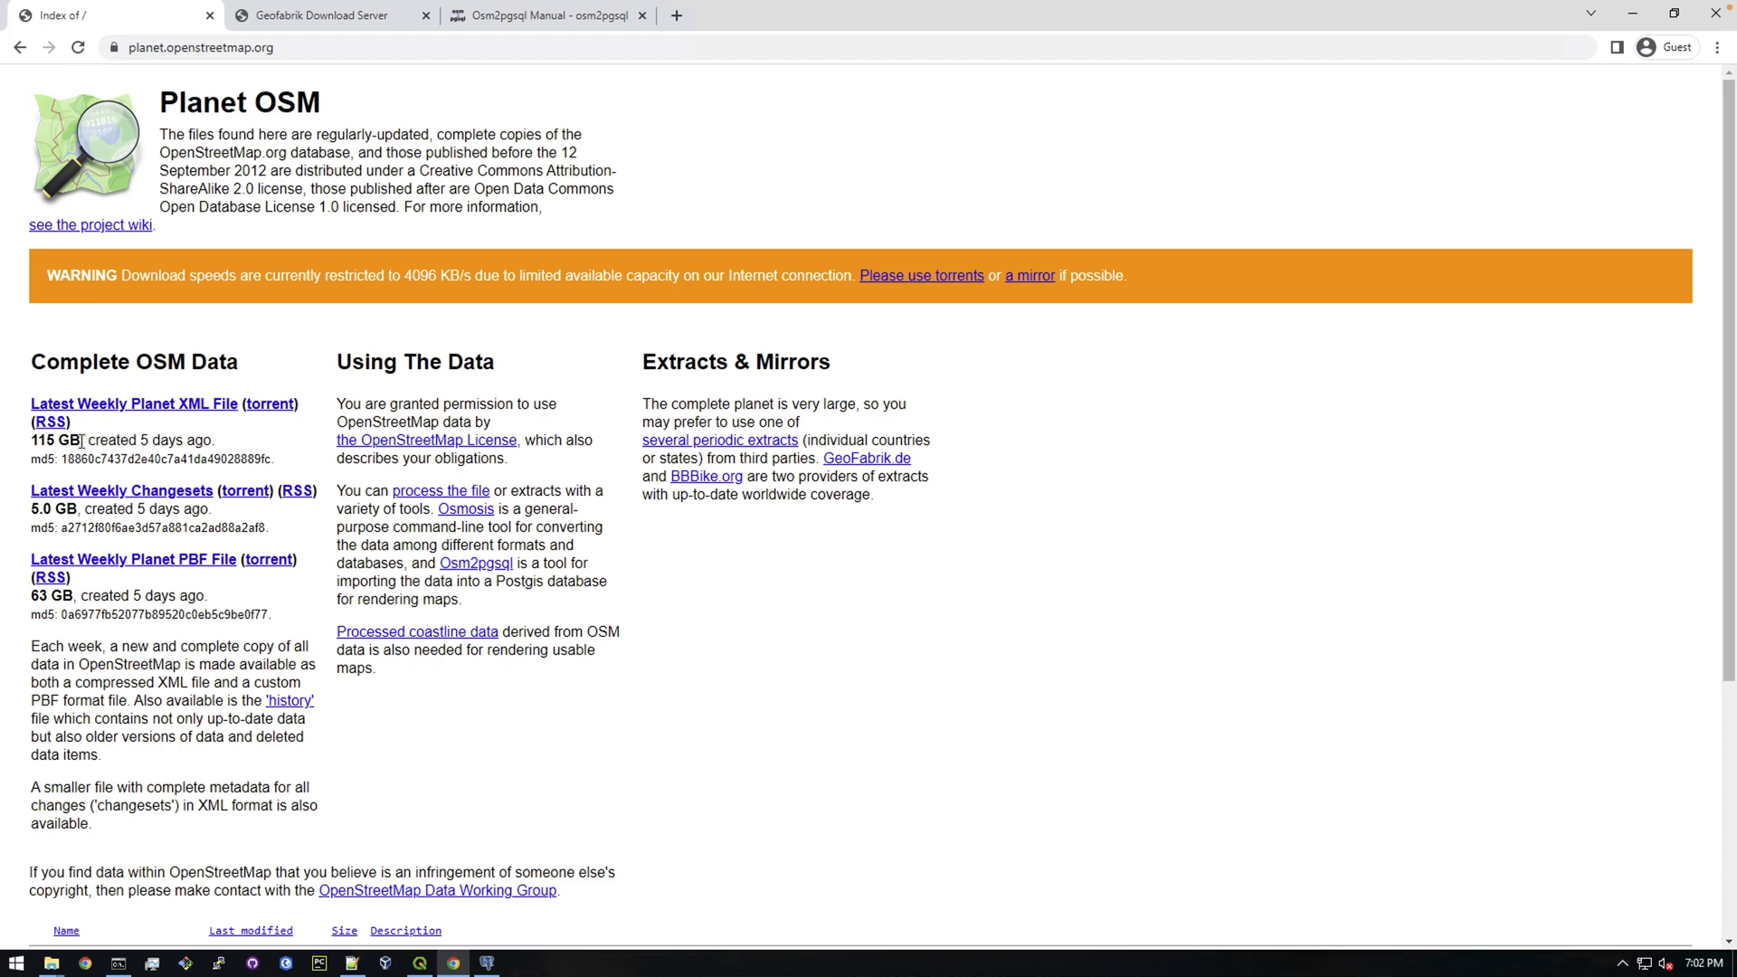
{"action": "left_click_drag", "start_coordinate": [81, 440], "coordinate": [31, 441]}
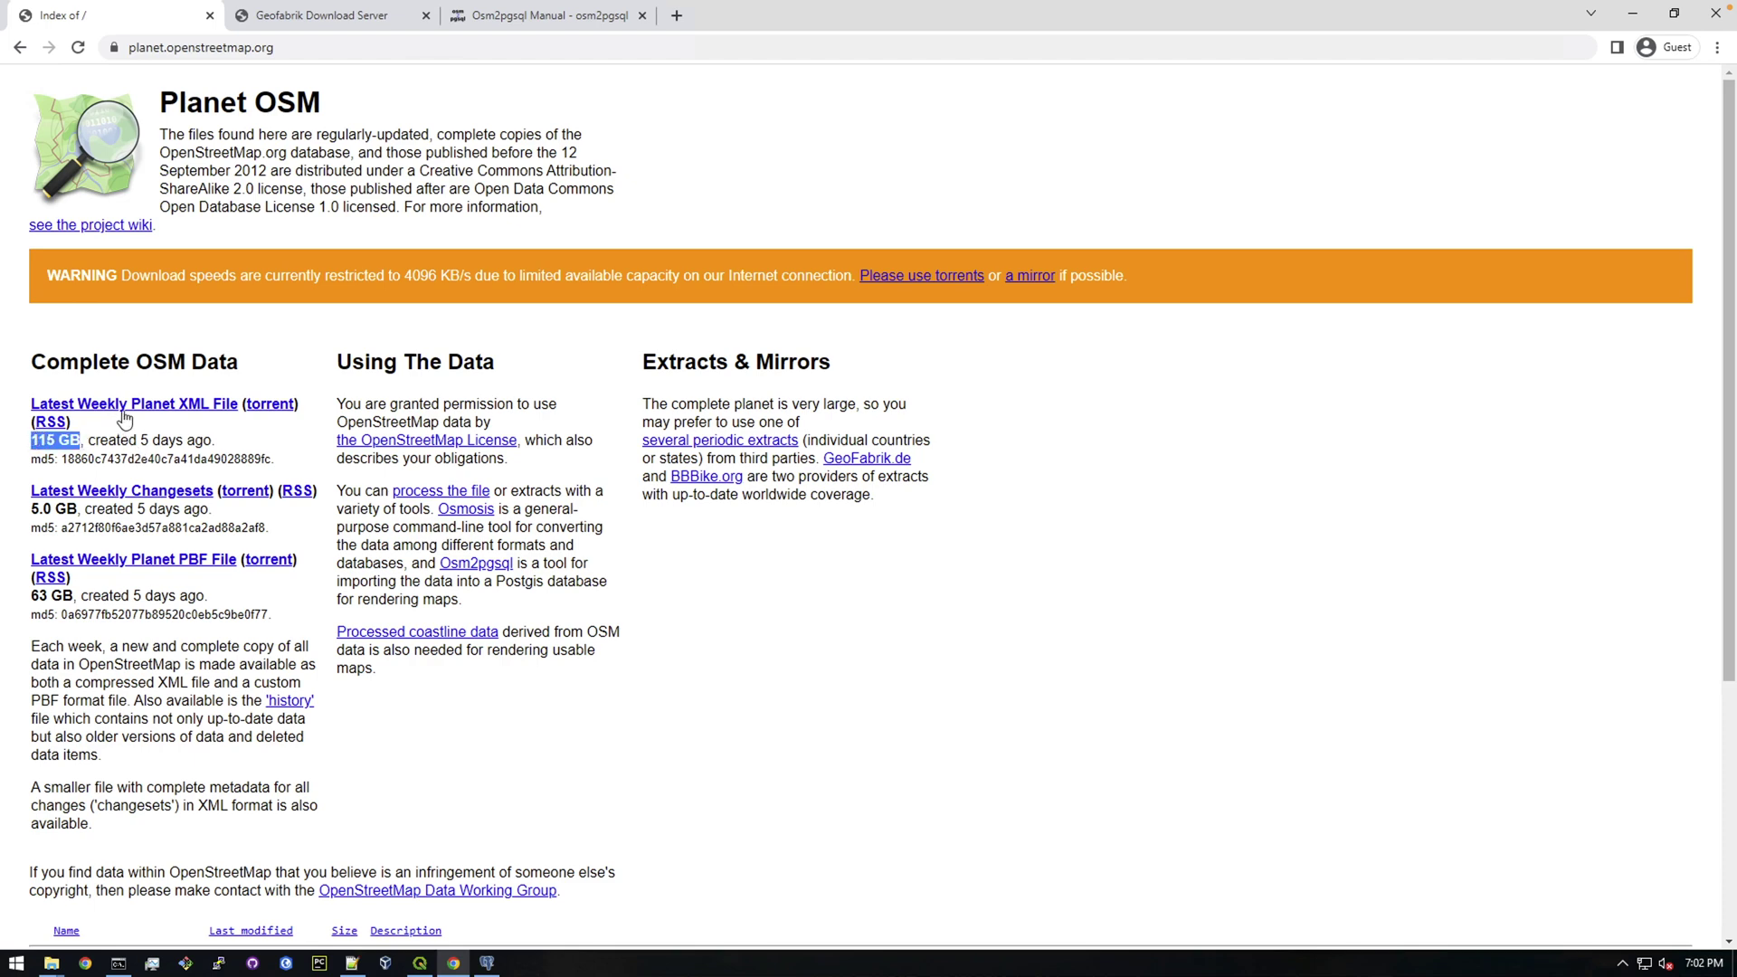